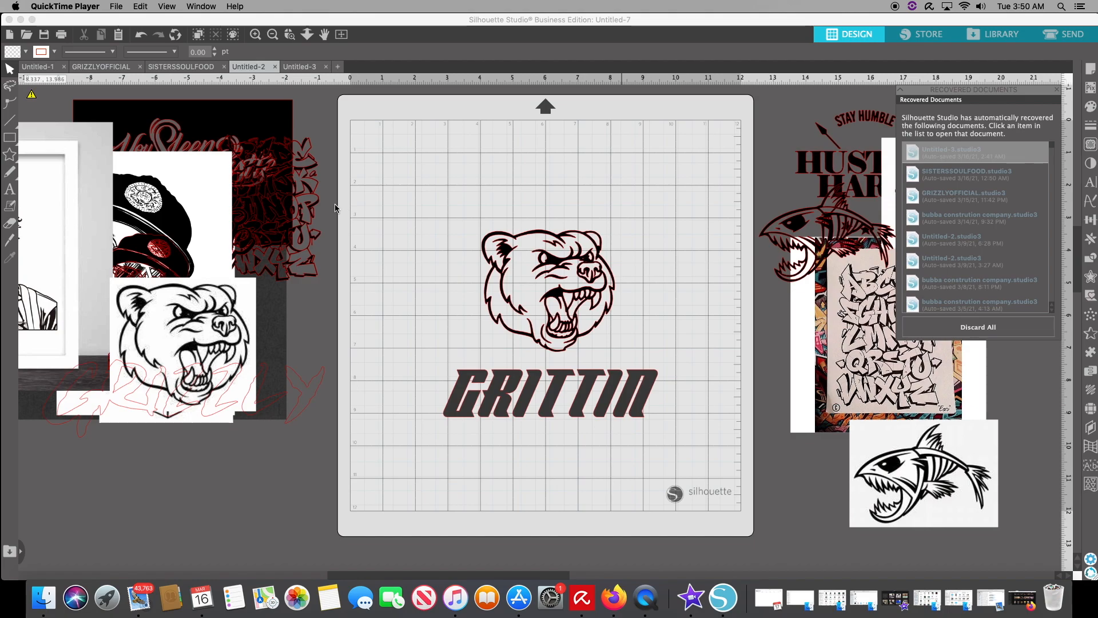
# Step: Open the GRIZZLYOFFICIAL document and compare the black-and-white source bear image with the coloured bear
pyautogui.click(119, 67)
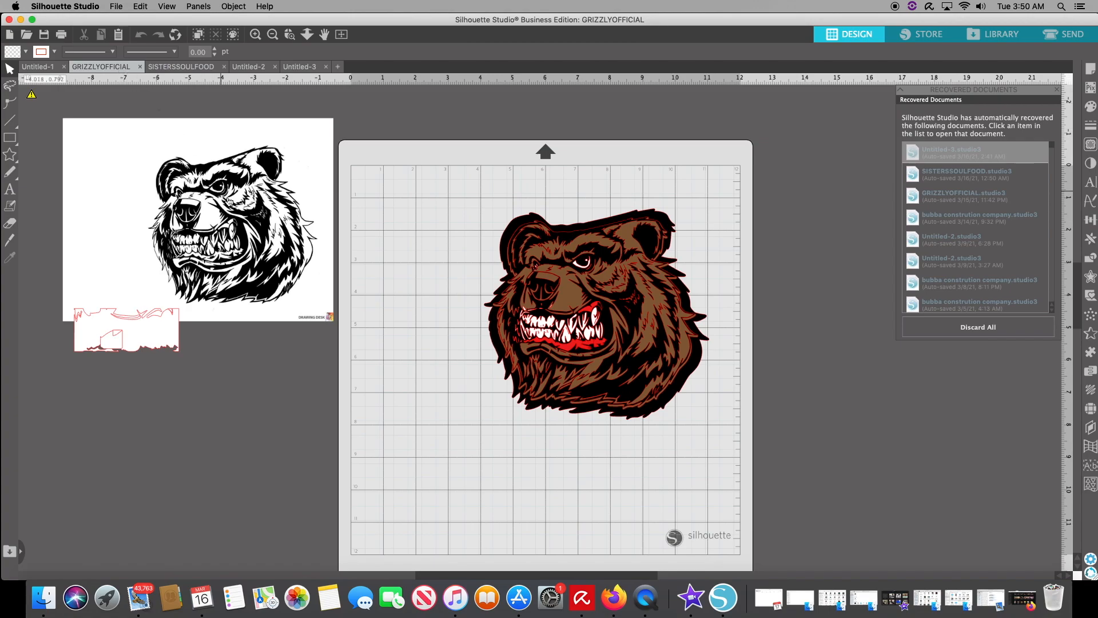
pyautogui.moveTo(151, 228); pyautogui.dragTo(254, 426)
pyautogui.press('Escape')
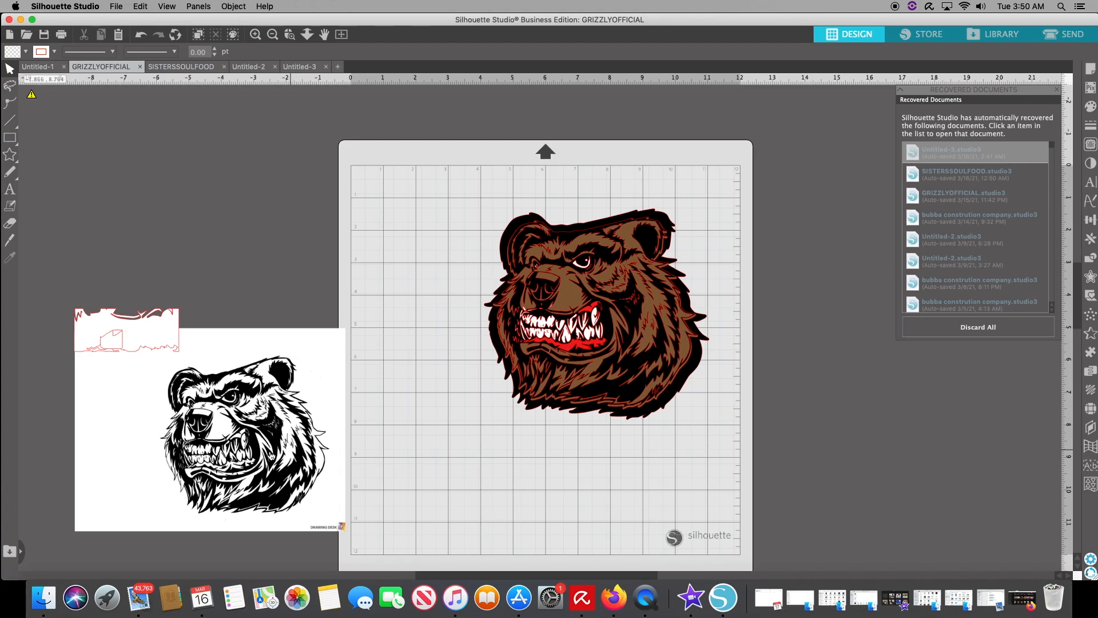
pyautogui.moveTo(256, 437); pyautogui.dragTo(199, 424)
pyautogui.click(279, 400)
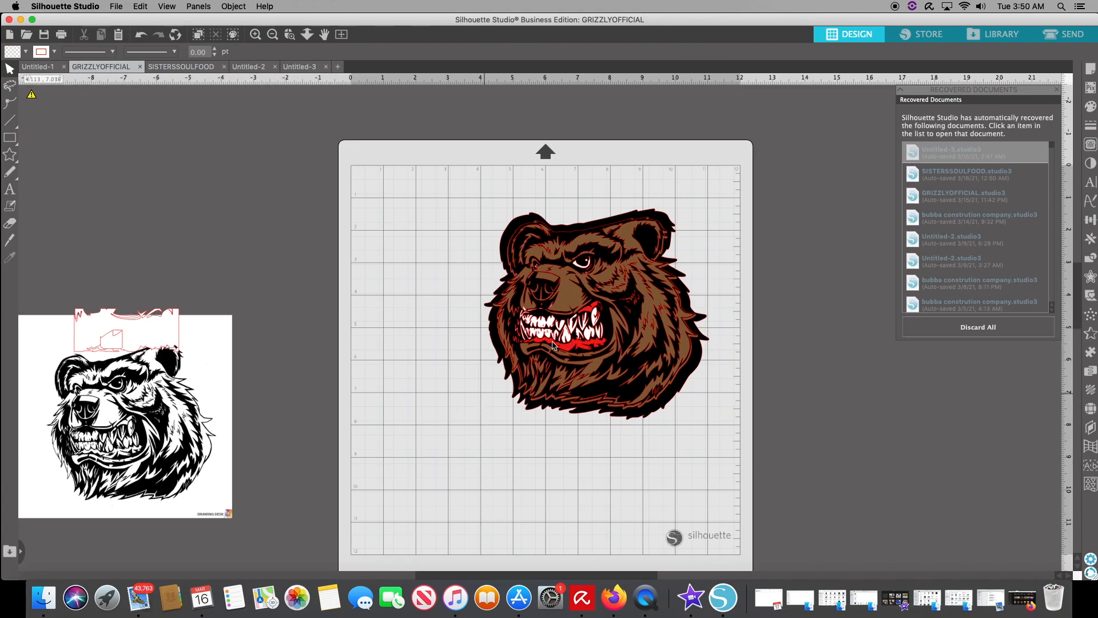
pyautogui.moveTo(139, 460); pyautogui.dragTo(448, 466)
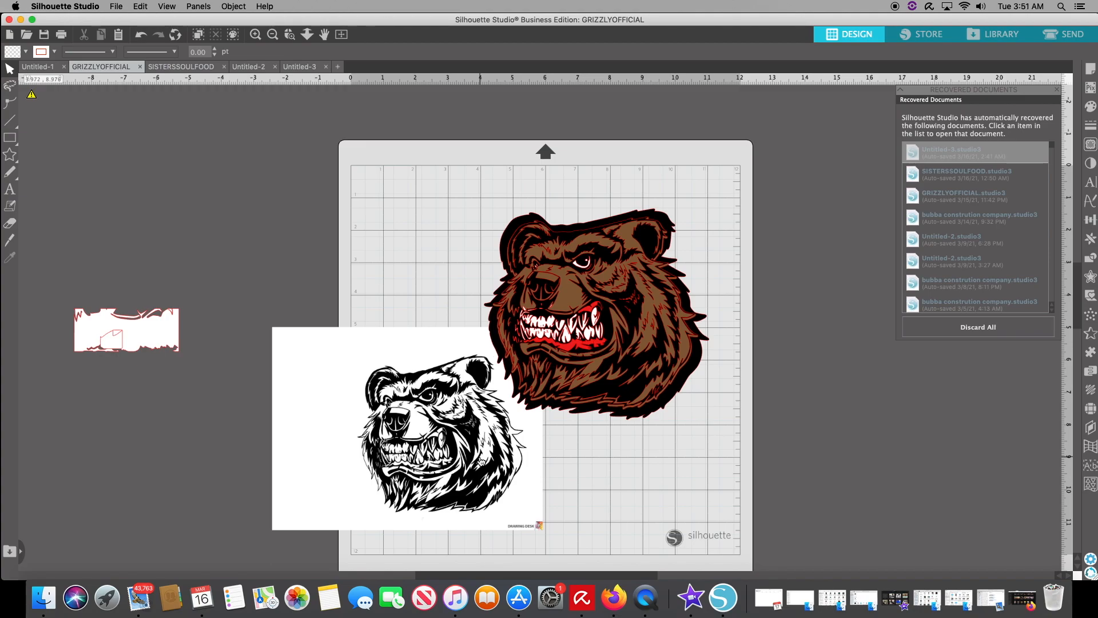
pyautogui.moveTo(433, 443); pyautogui.dragTo(325, 318)
pyautogui.click(396, 429)
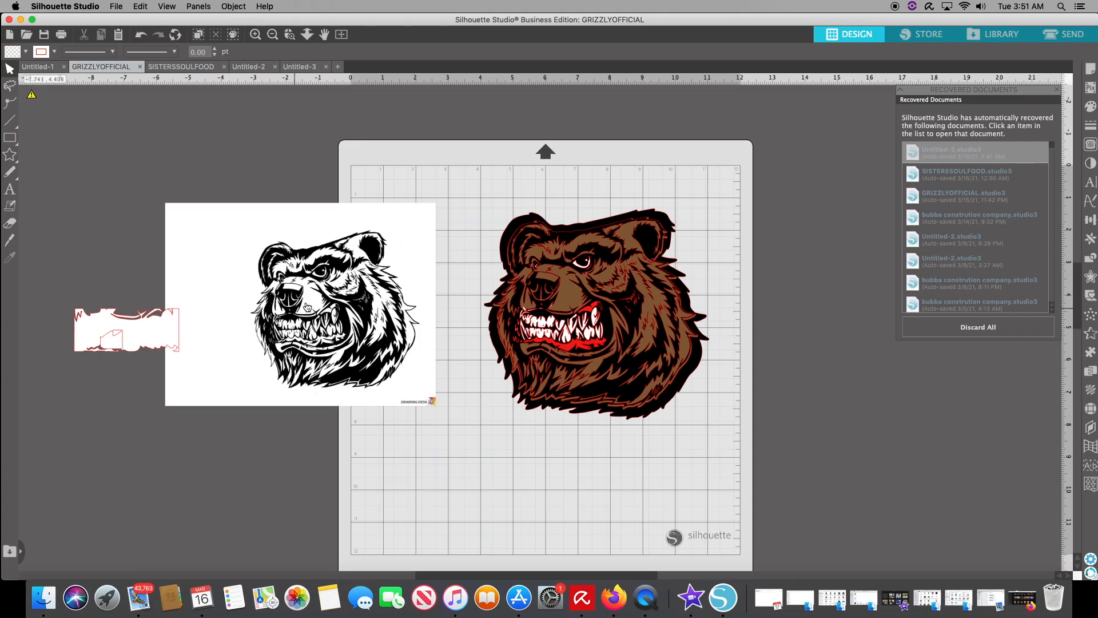
pyautogui.moveTo(182, 263); pyautogui.dragTo(52, 227)
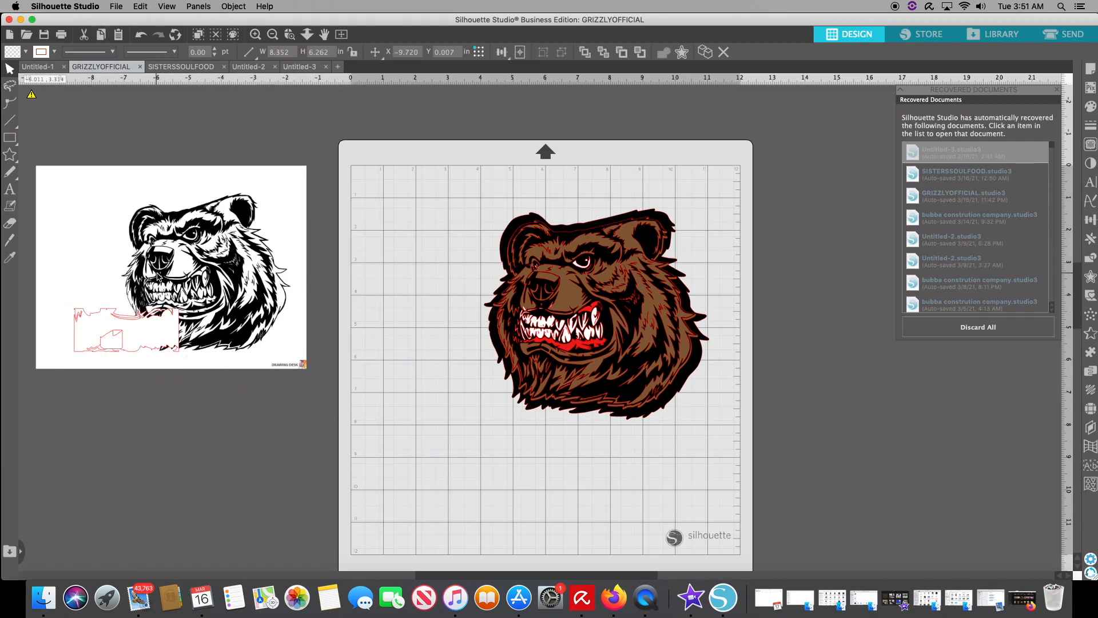
pyautogui.click(309, 103)
# Step: Return to the Untitled-2 document and move the GRITTIN lettering slightly down below the bear head
pyautogui.click(298, 67)
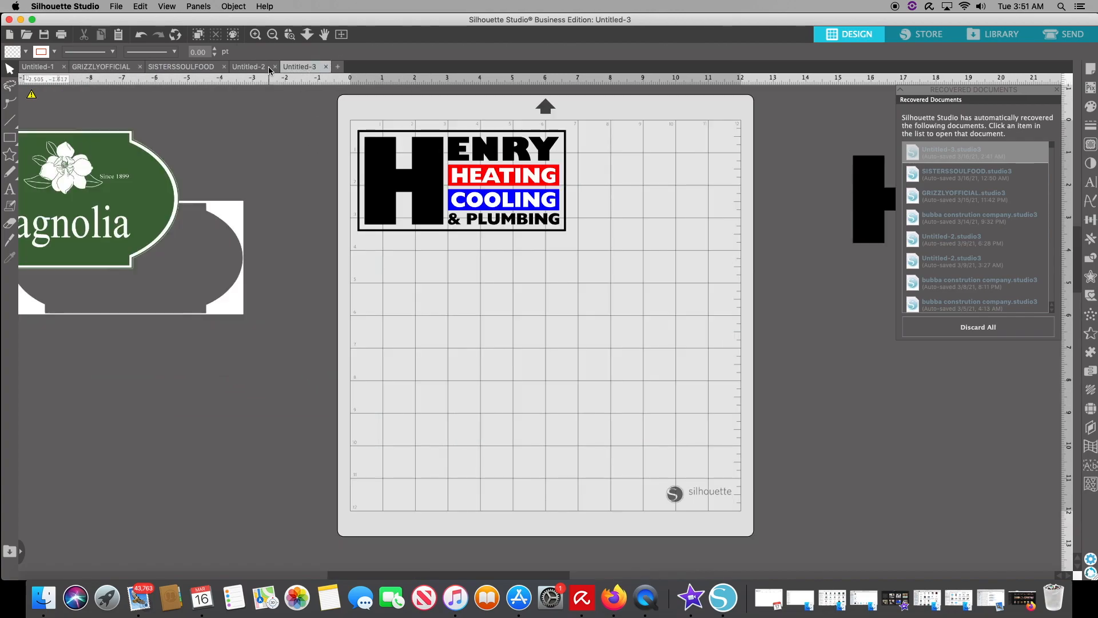
pyautogui.click(256, 68)
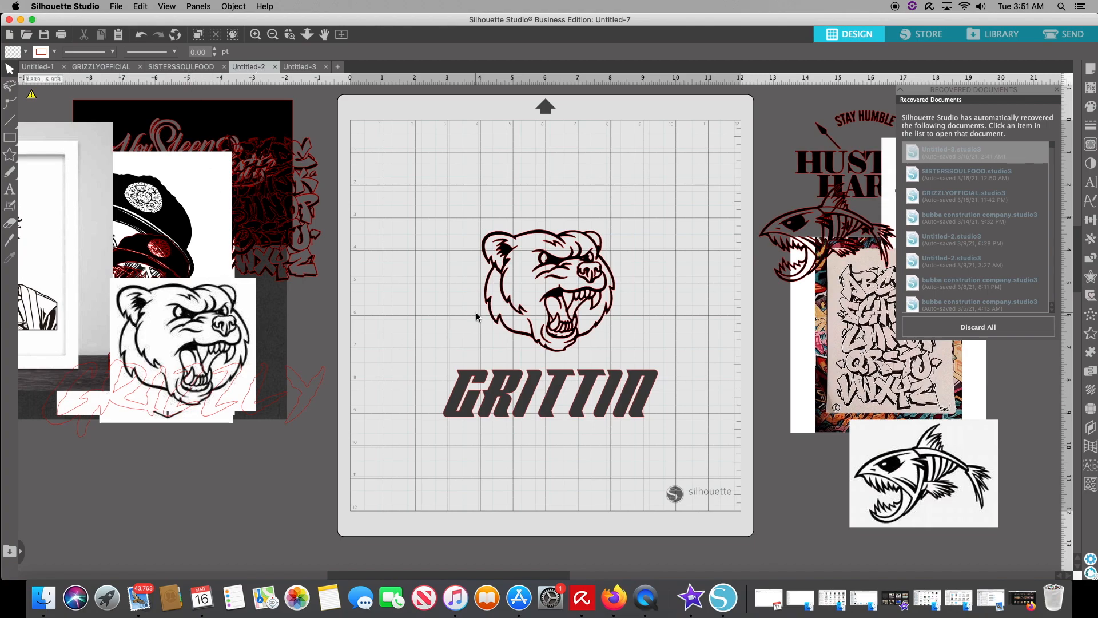
pyautogui.moveTo(575, 390)
pyautogui.mouseDown()
pyautogui.moveTo(583, 421)
pyautogui.moveTo(588, 410)
pyautogui.moveTo(566, 409)
pyautogui.mouseUp()
pyautogui.press('Escape')
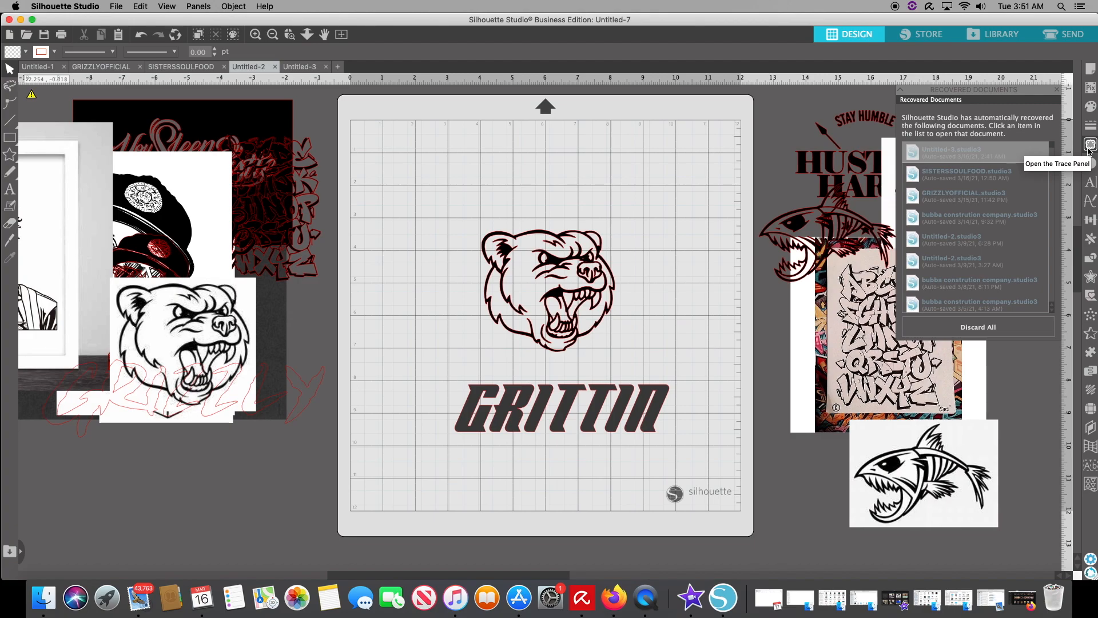
pyautogui.click(1089, 147)
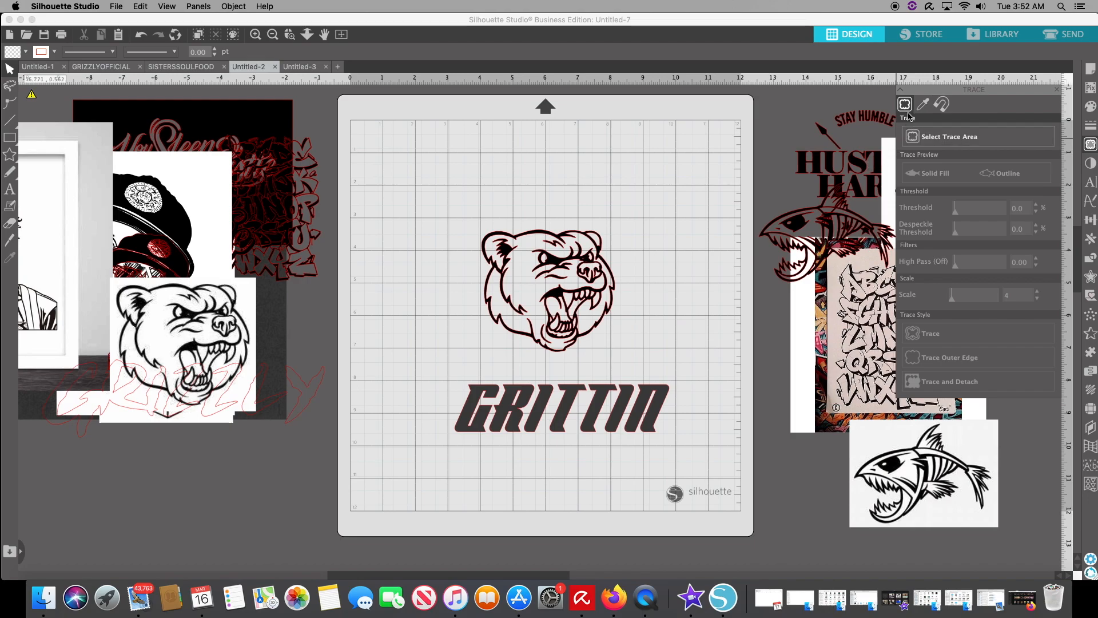
pyautogui.click(928, 138)
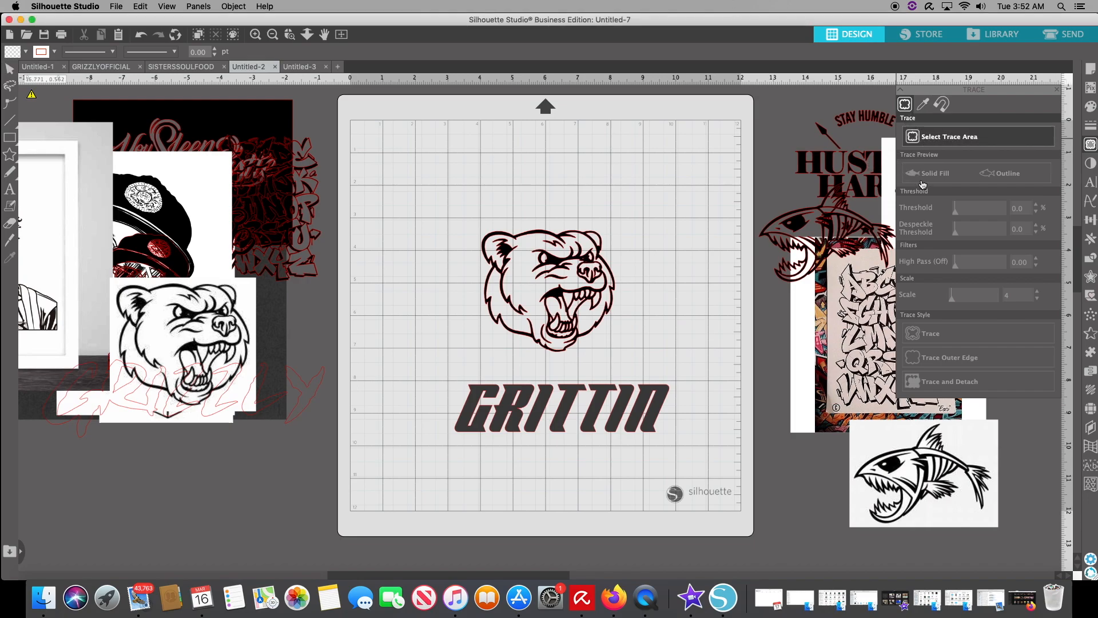
pyautogui.moveTo(627, 359)
pyautogui.mouseDown()
pyautogui.moveTo(633, 294)
pyautogui.moveTo(609, 212)
pyautogui.moveTo(456, 203)
pyautogui.mouseUp()
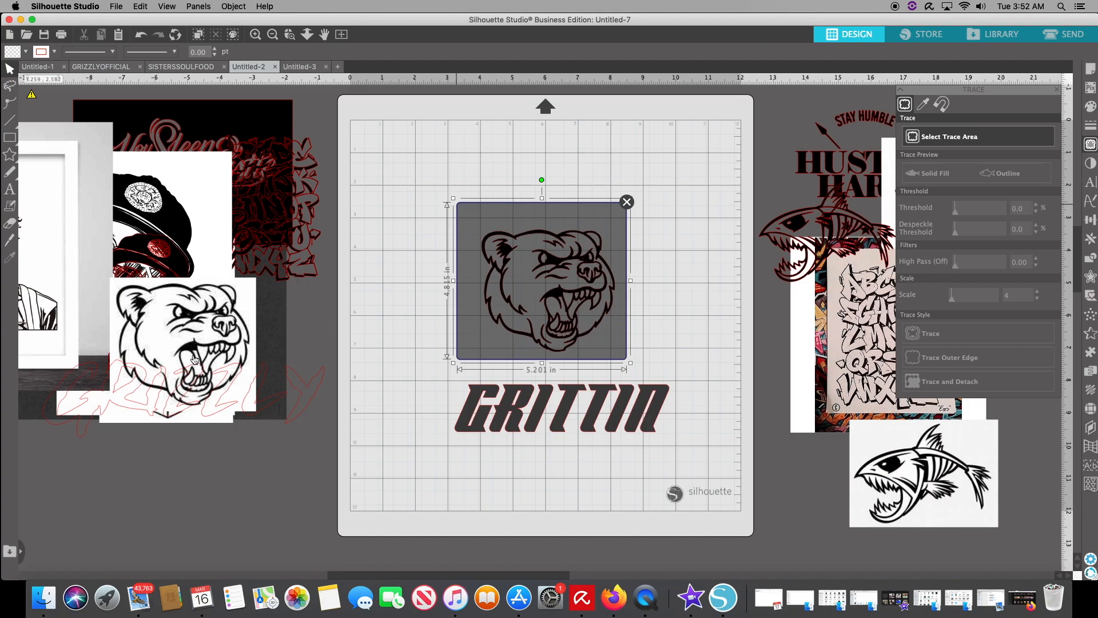
pyautogui.moveTo(229, 334); pyautogui.dragTo(443, 168)
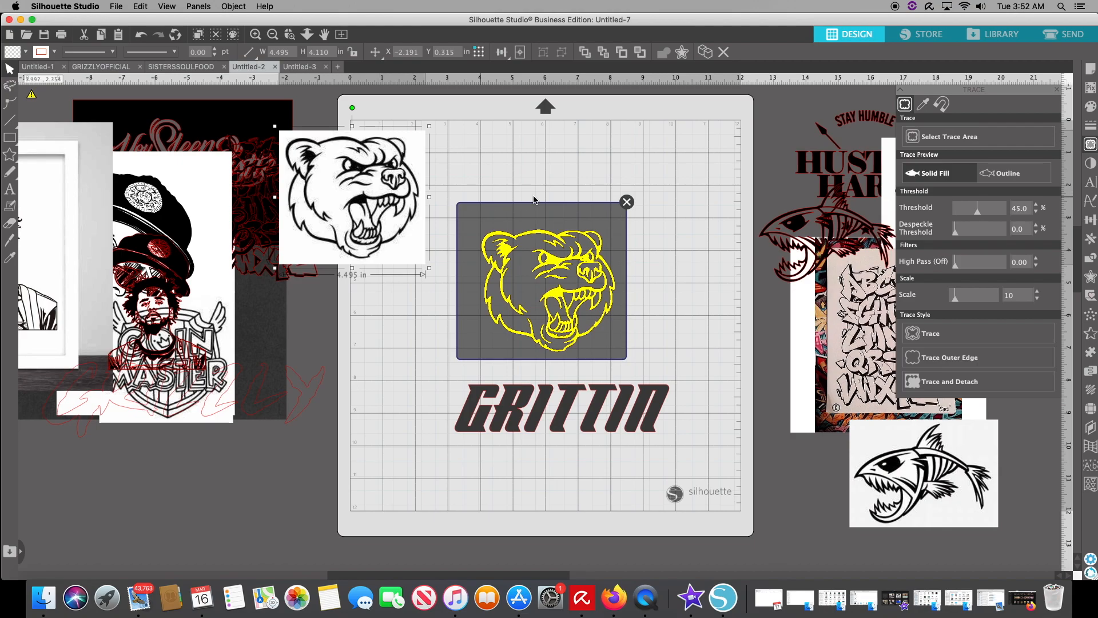
pyautogui.click(625, 206)
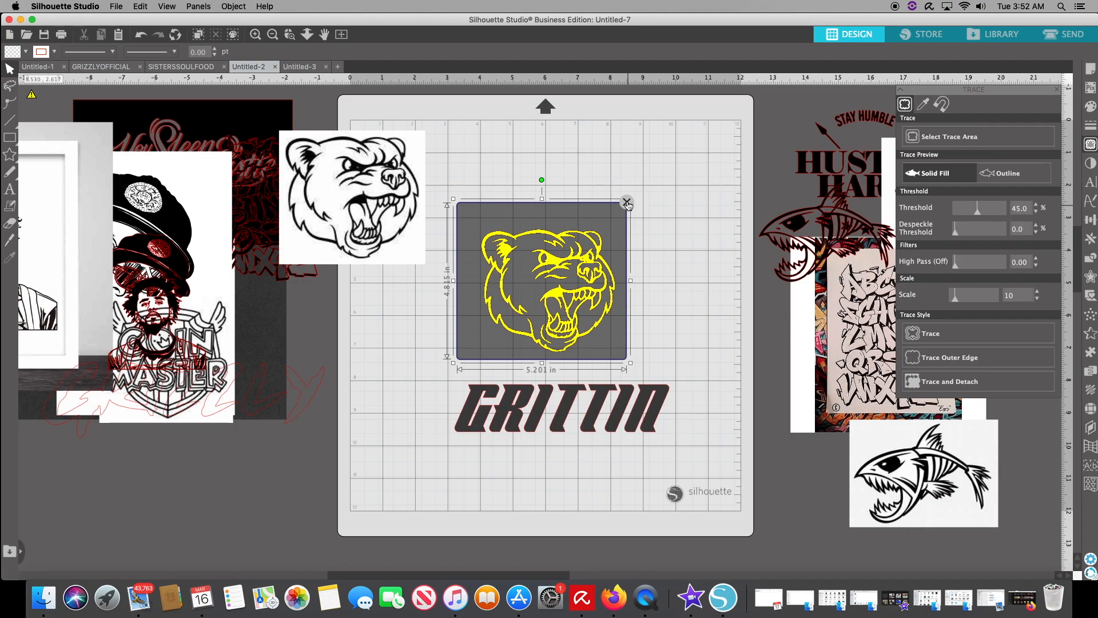
pyautogui.press('Delete')
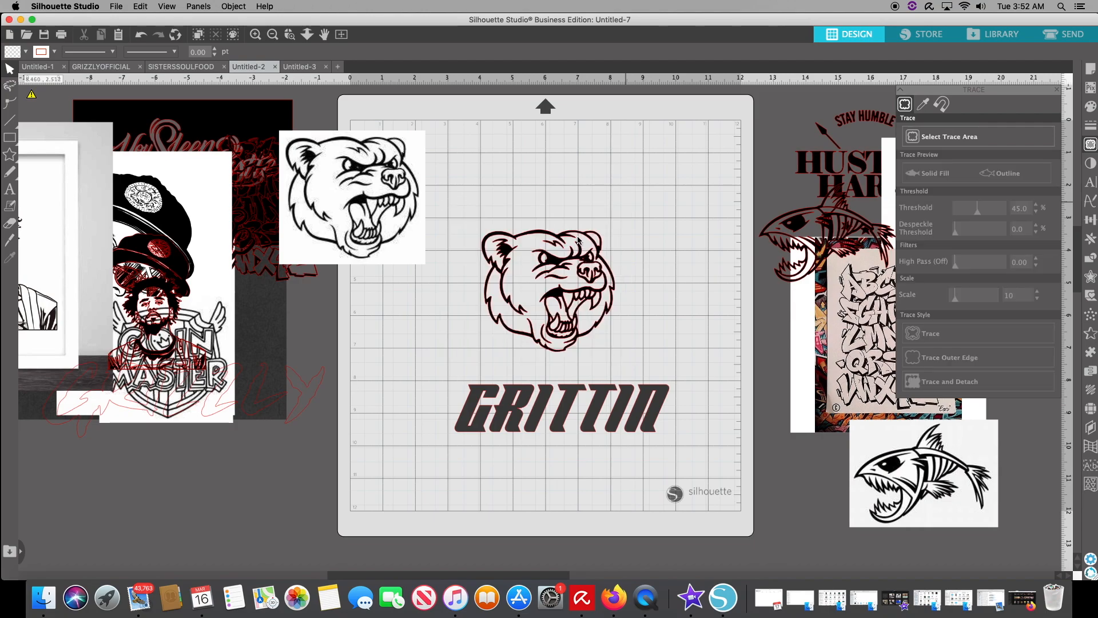
pyautogui.moveTo(364, 209)
pyautogui.mouseDown()
pyautogui.moveTo(492, 262)
pyautogui.moveTo(380, 252)
pyautogui.moveTo(279, 265)
pyautogui.moveTo(217, 328)
pyautogui.mouseUp()
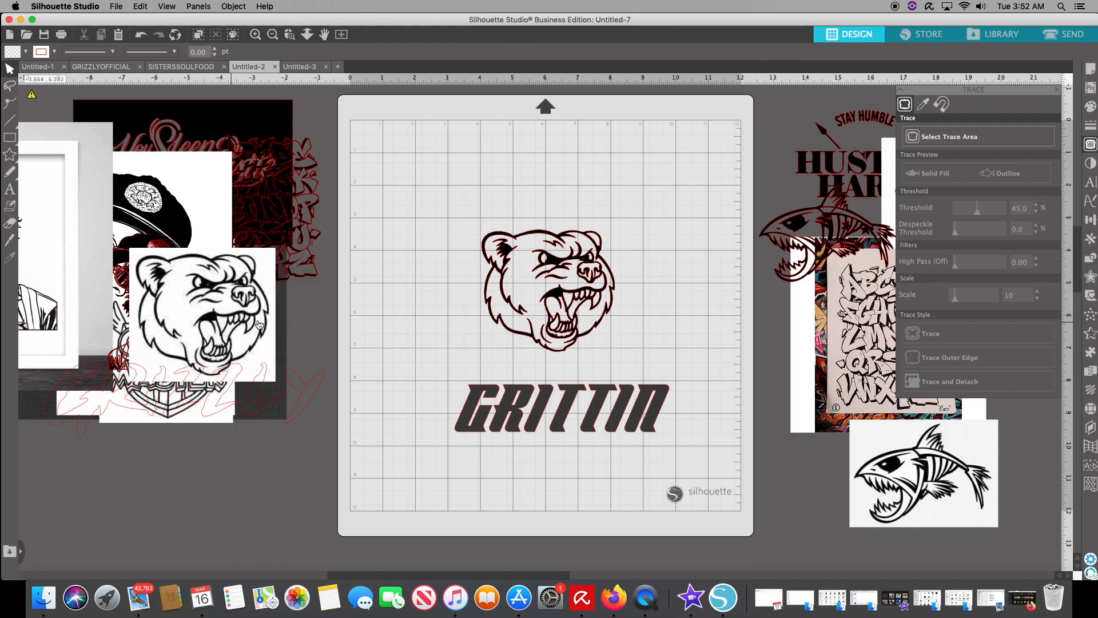
# Step: Move the GRITTIN lettering lower and trace the bear's open mouth using a trace area about 1.35 in wide
pyautogui.moveTo(568, 405); pyautogui.dragTo(533, 422)
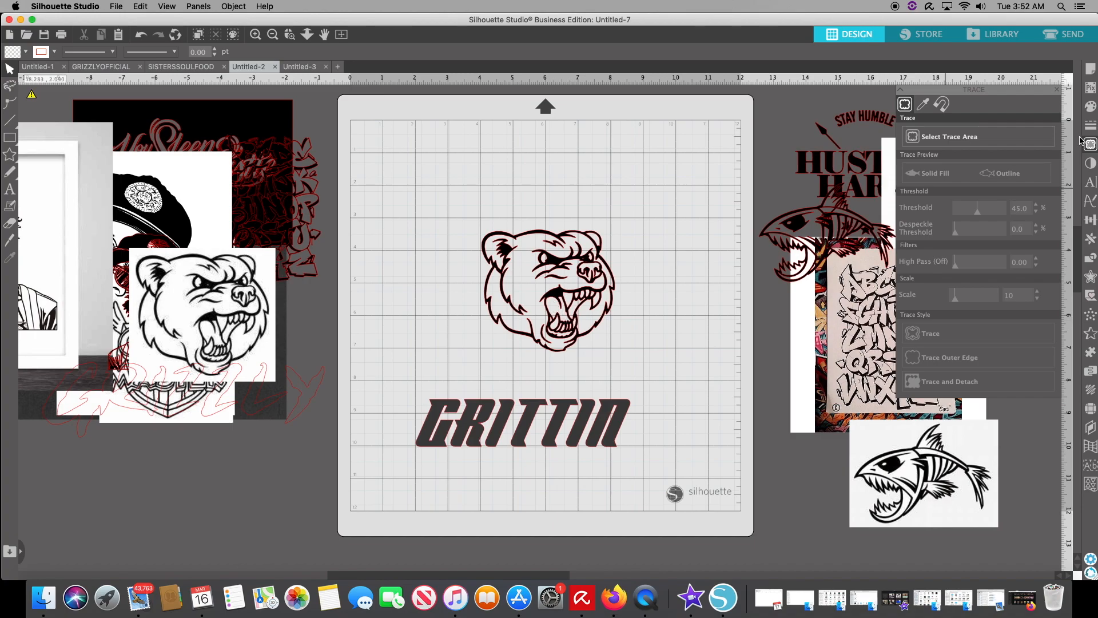
pyautogui.click(955, 142)
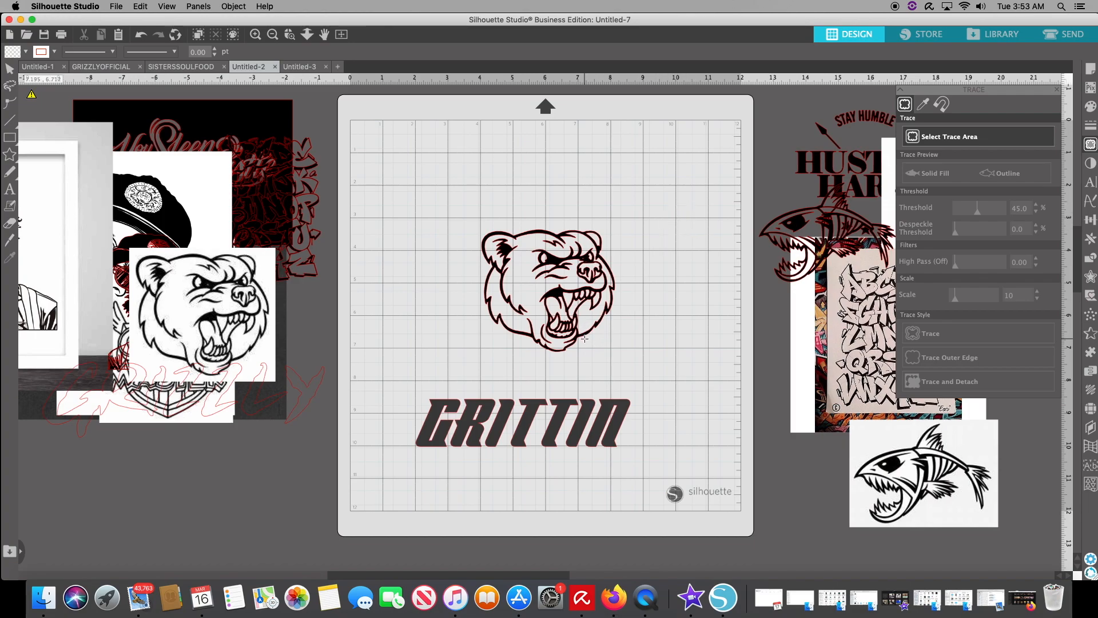
pyautogui.moveTo(583, 341)
pyautogui.mouseDown()
pyautogui.moveTo(575, 293)
pyautogui.moveTo(541, 289)
pyautogui.mouseUp()
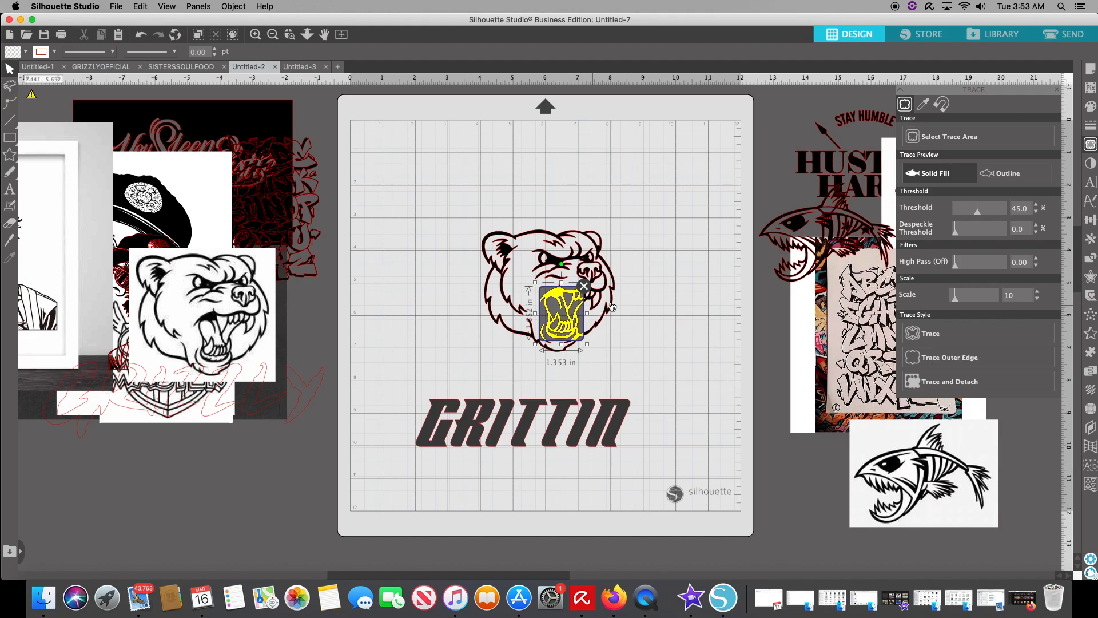
pyautogui.click(935, 337)
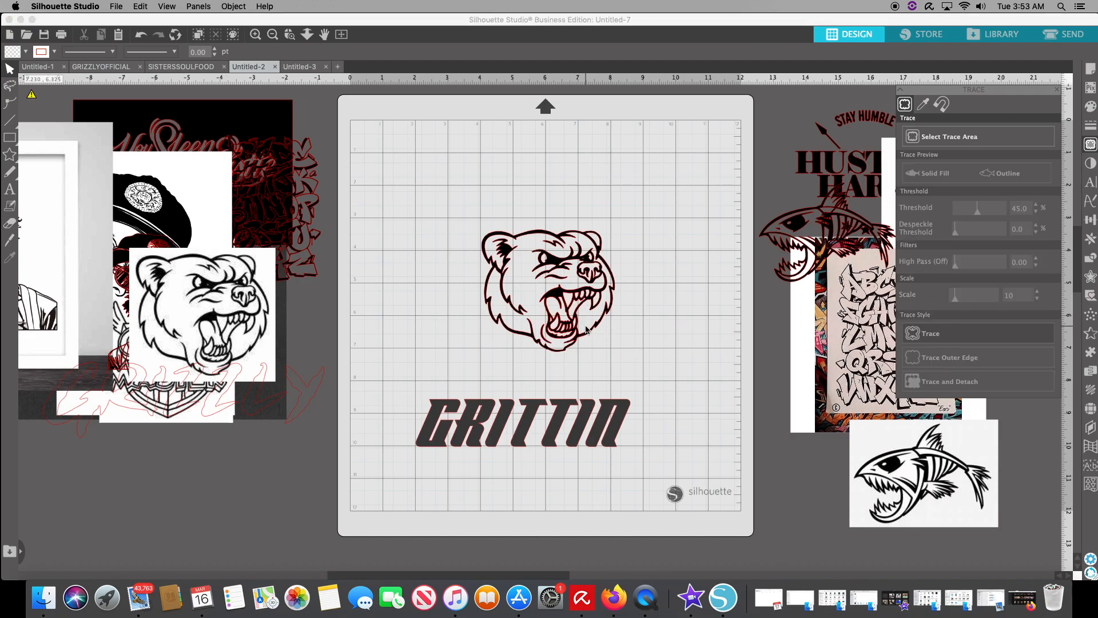
# Step: Move the bear head to the mat's upper left, clear of the traced mouth, and shift the GRITTIN lettering further down
pyautogui.click(556, 263)
pyautogui.moveTo(556, 262); pyautogui.dragTo(482, 247)
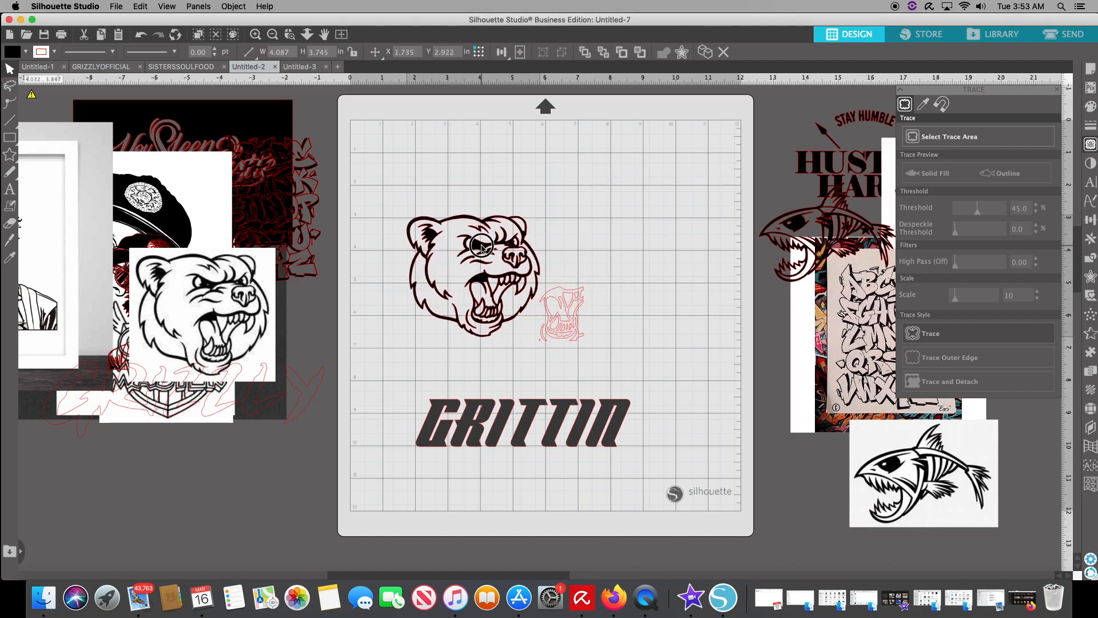
pyautogui.click(564, 345)
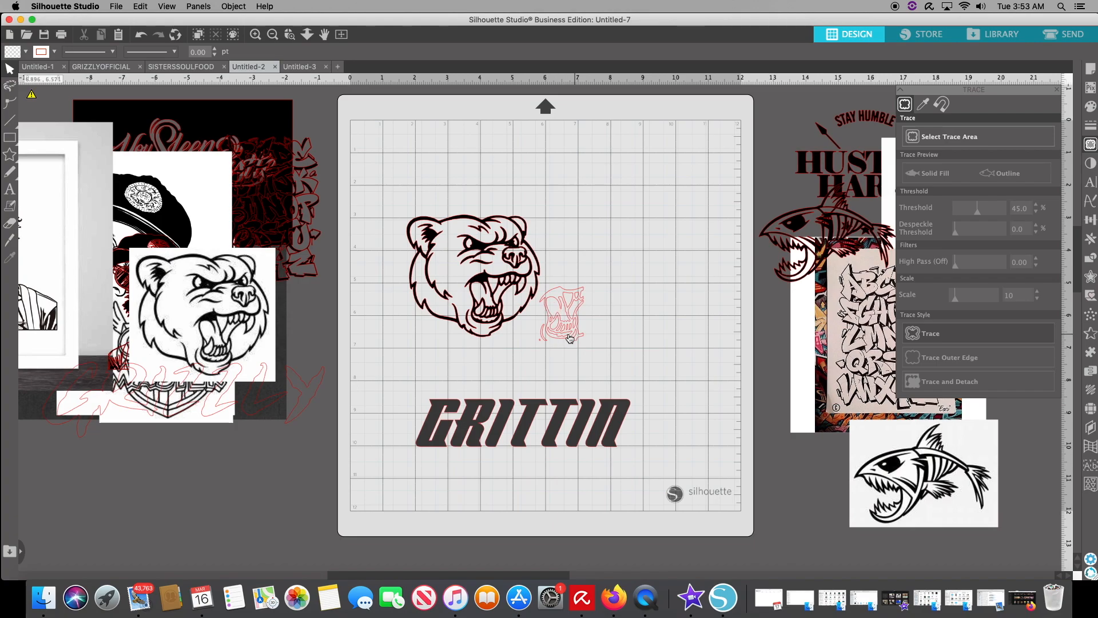
pyautogui.moveTo(515, 270); pyautogui.dragTo(462, 233)
pyautogui.moveTo(538, 408); pyautogui.dragTo(519, 431)
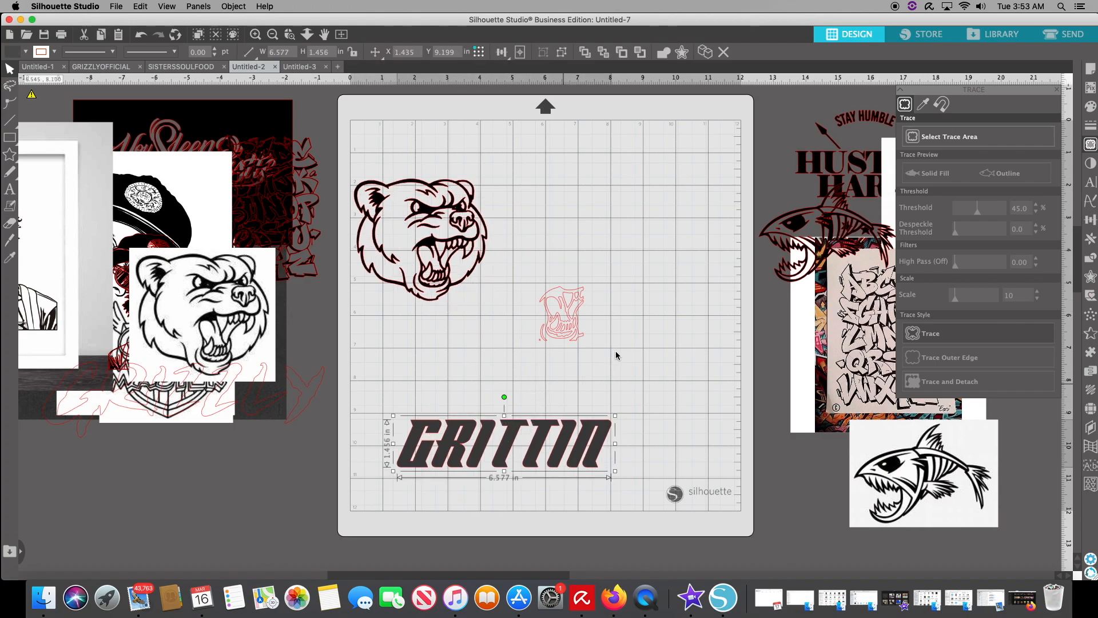
# Step: Fill the traced mouth shape with red and release its compound path
pyautogui.click(579, 327)
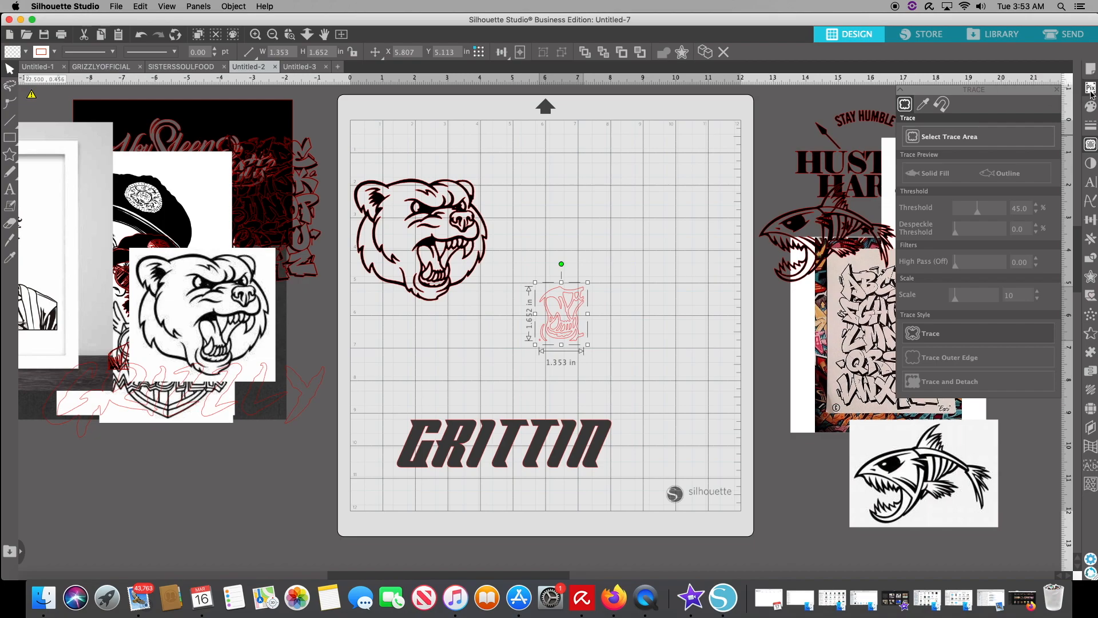
pyautogui.click(1091, 107)
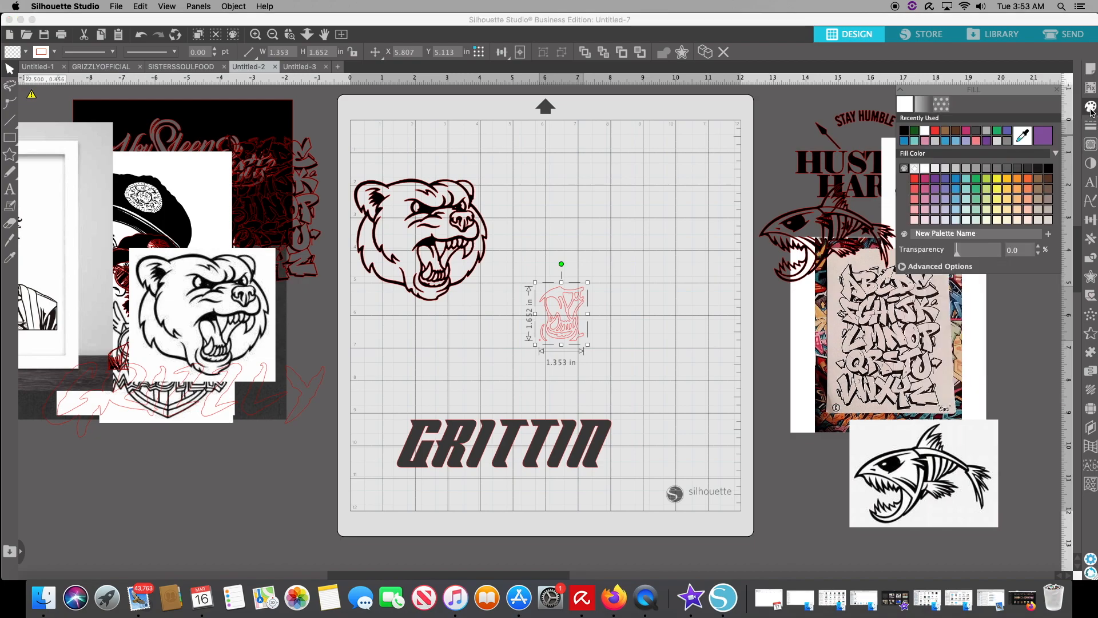
pyautogui.click(936, 131)
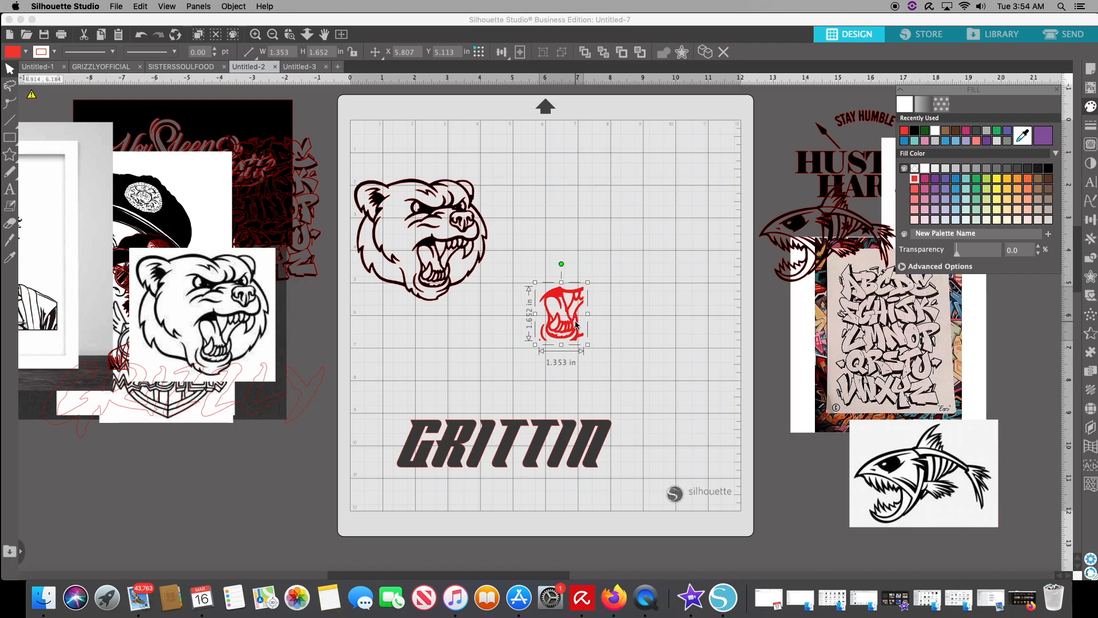
pyautogui.rightClick(557, 296)
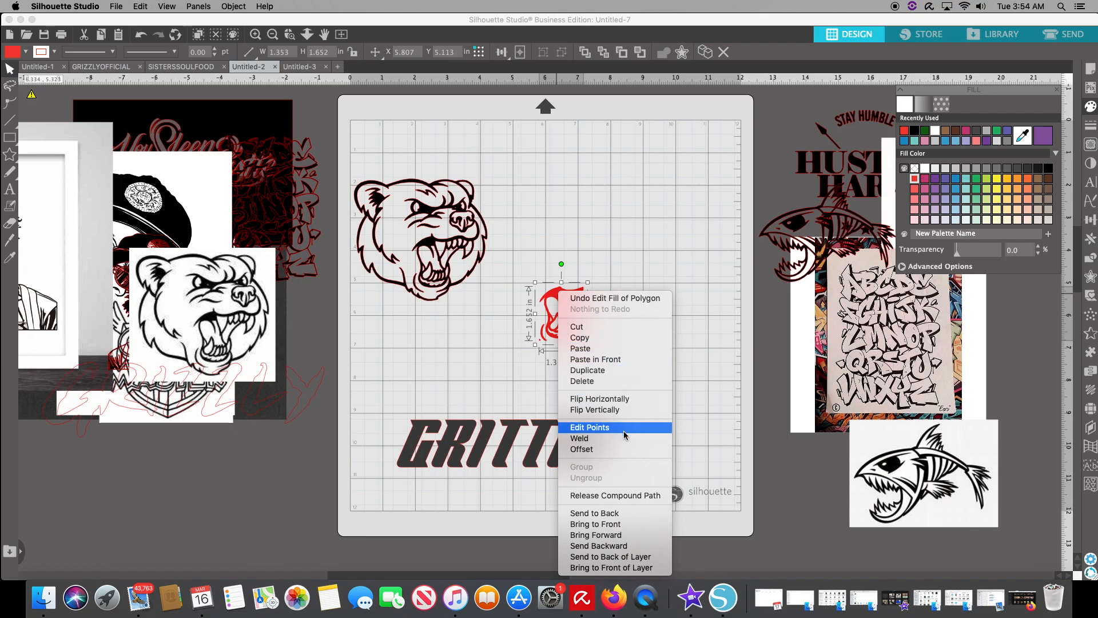
pyautogui.click(646, 494)
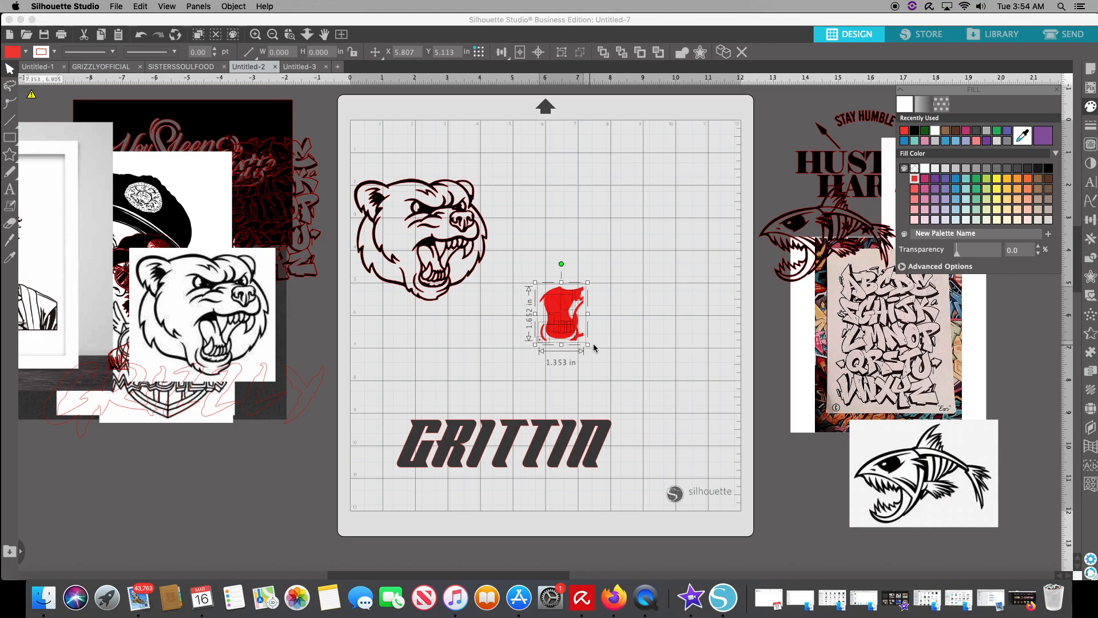
pyautogui.click(614, 291)
# Step: Move the large outer mouth shape away from the smaller red pieces to the right side of the mat
pyautogui.moveTo(562, 293); pyautogui.dragTo(670, 244)
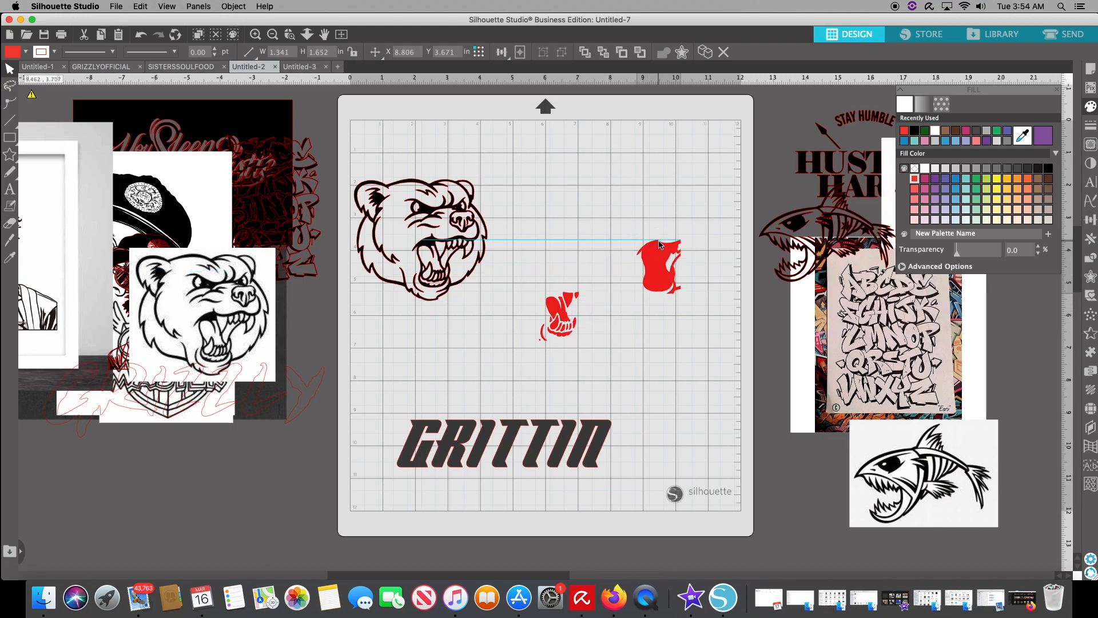
pyautogui.click(543, 399)
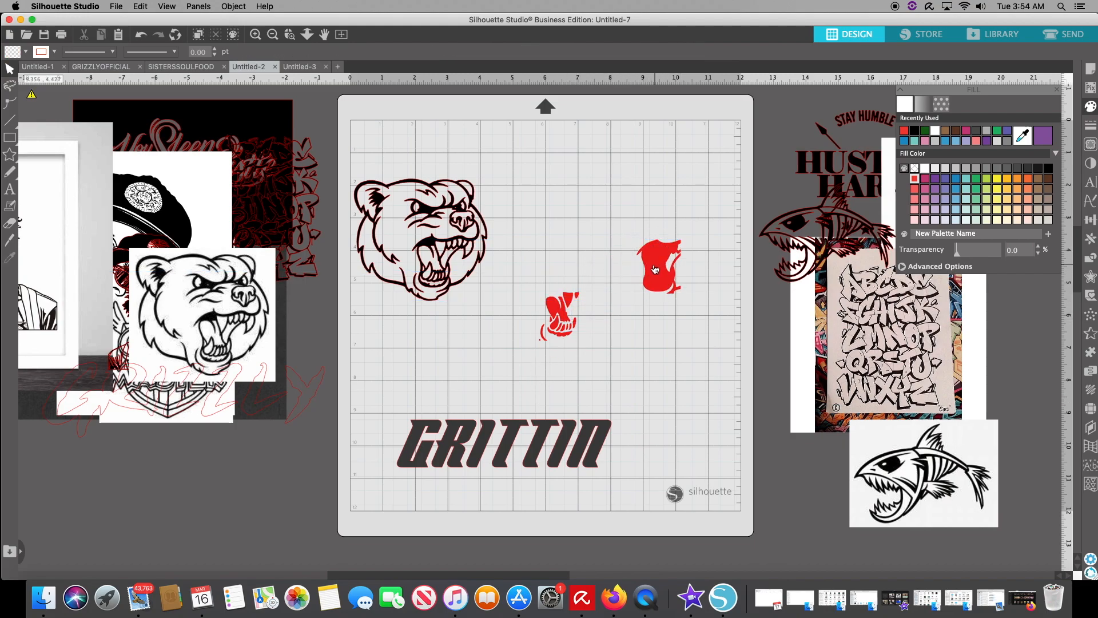
pyautogui.moveTo(652, 256); pyautogui.dragTo(561, 293)
pyautogui.click(510, 274)
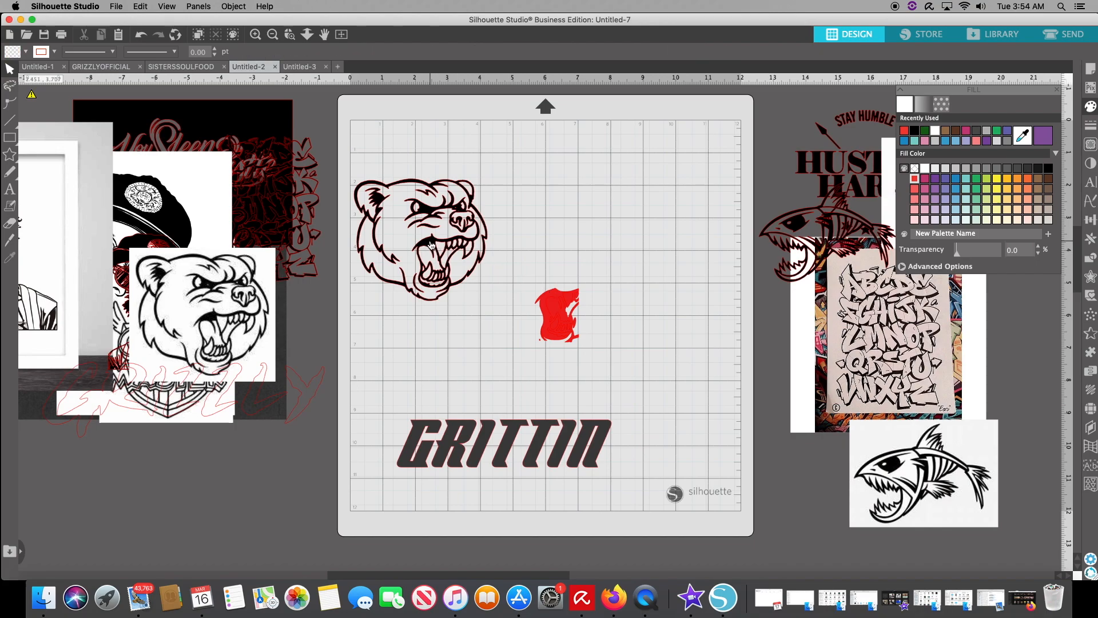
pyautogui.moveTo(569, 289); pyautogui.dragTo(680, 254)
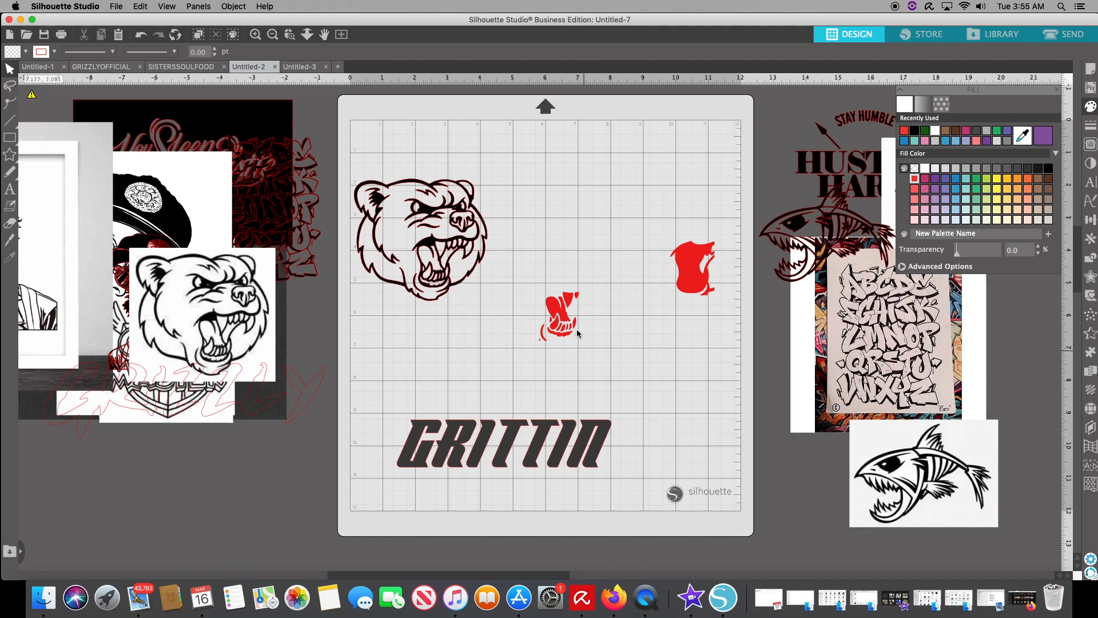
# Step: Place the red lower-mouth piece and the red tongue piece inside the bear head's open mouth
pyautogui.click(548, 336)
pyautogui.moveTo(548, 336); pyautogui.dragTo(435, 284)
pyautogui.click(584, 327)
pyautogui.click(556, 306)
pyautogui.moveTo(556, 306); pyautogui.dragTo(430, 257)
pyautogui.click(528, 320)
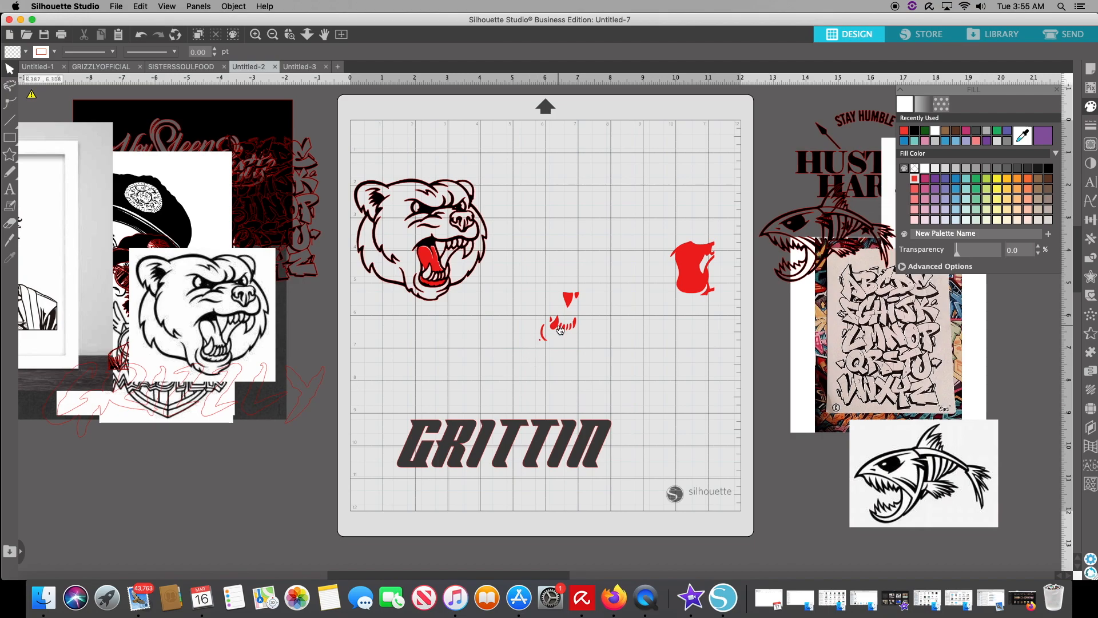
# Step: Try placing a small leftover red piece in the bear's mouth, and move it back out beside the other leftovers
pyautogui.moveTo(553, 324); pyautogui.dragTo(421, 267)
pyautogui.click(453, 291)
pyautogui.moveTo(423, 270); pyautogui.dragTo(599, 338)
pyautogui.click(556, 271)
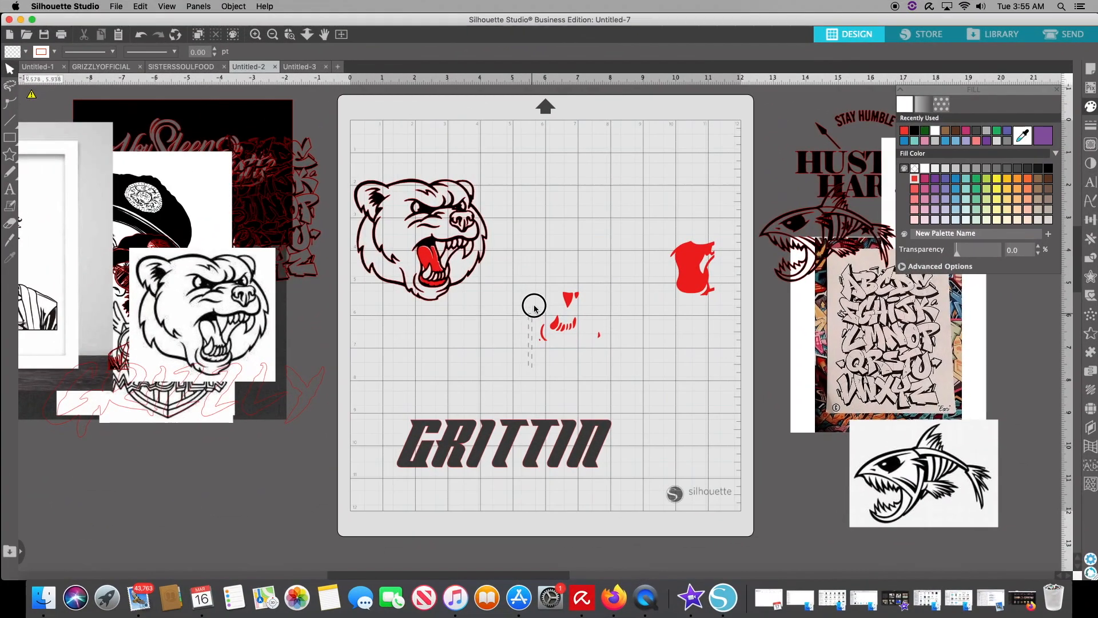
# Step: Remove the large red mouth shape and all the leftover red pieces lying outside the bear head
pyautogui.moveTo(531, 366); pyautogui.dragTo(724, 250)
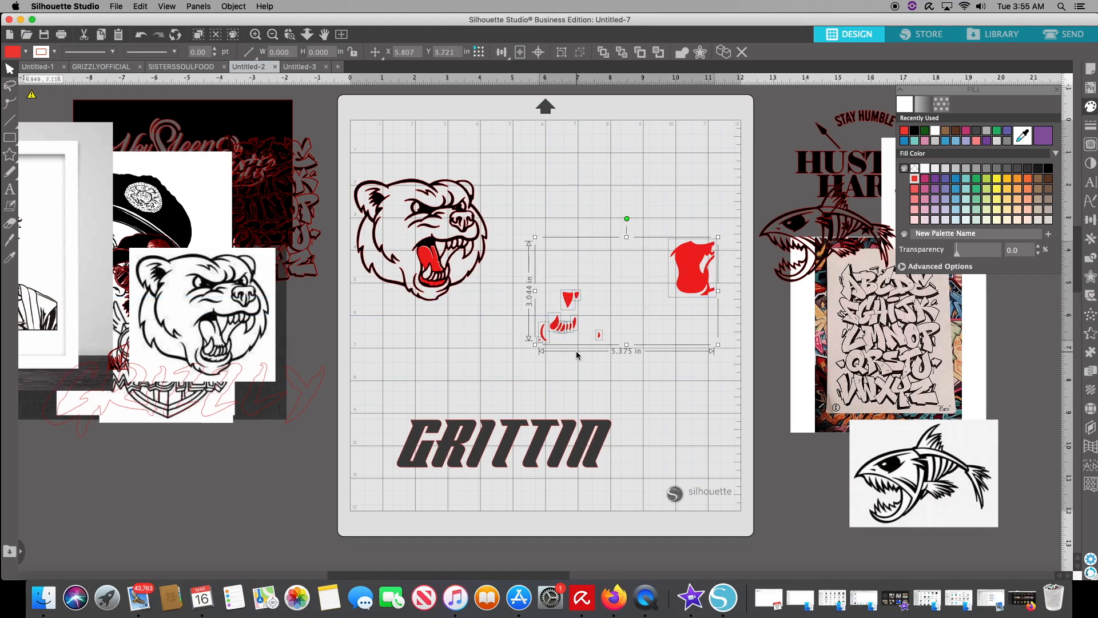
pyautogui.rightClick(567, 324)
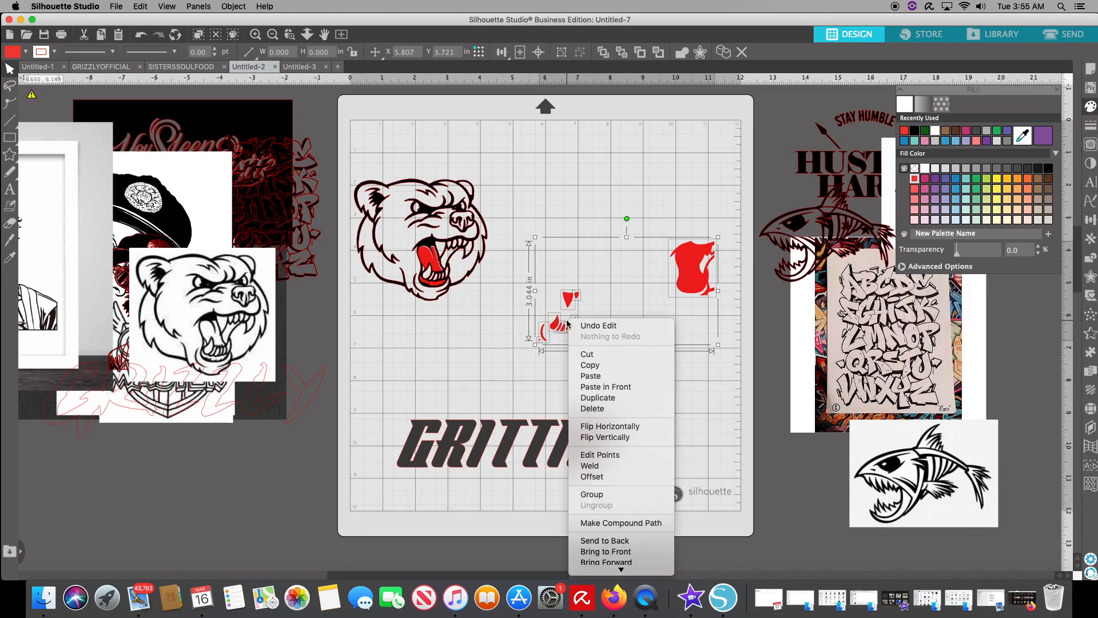
pyautogui.click(624, 353)
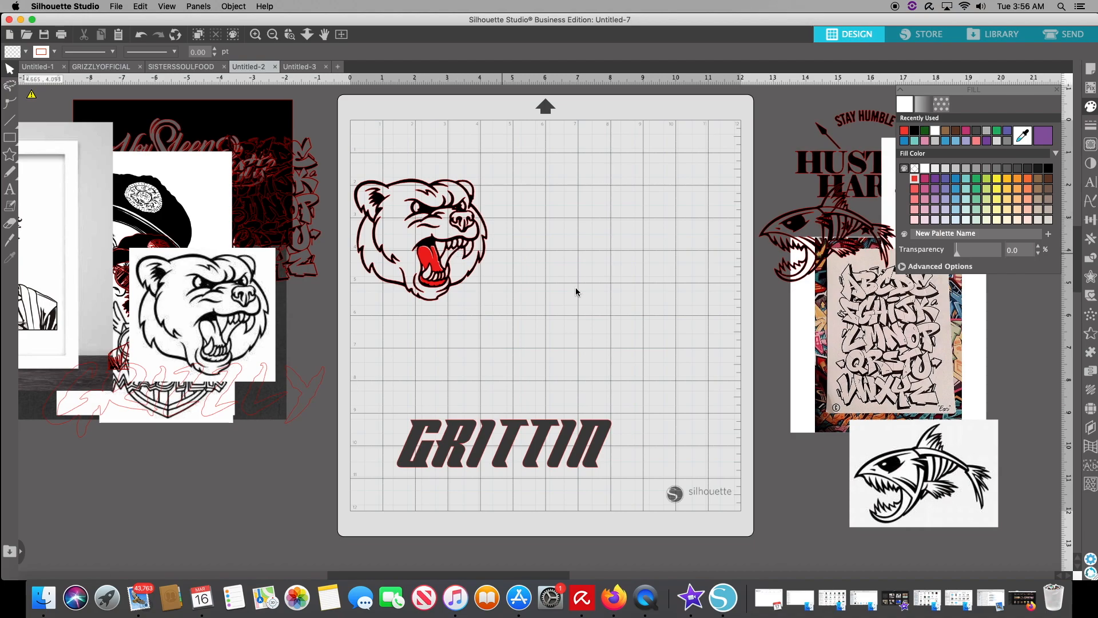
# Step: Set a new trace area around the bear's open mouth and widen it to about 1.99 in to include all the teeth
pyautogui.click(1091, 144)
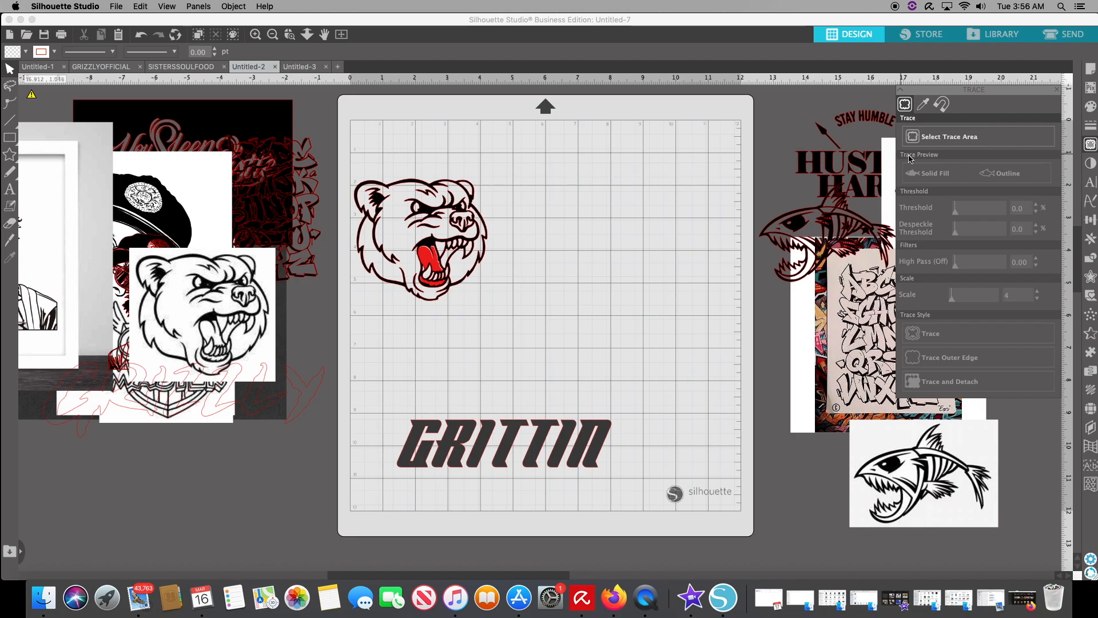
pyautogui.click(945, 142)
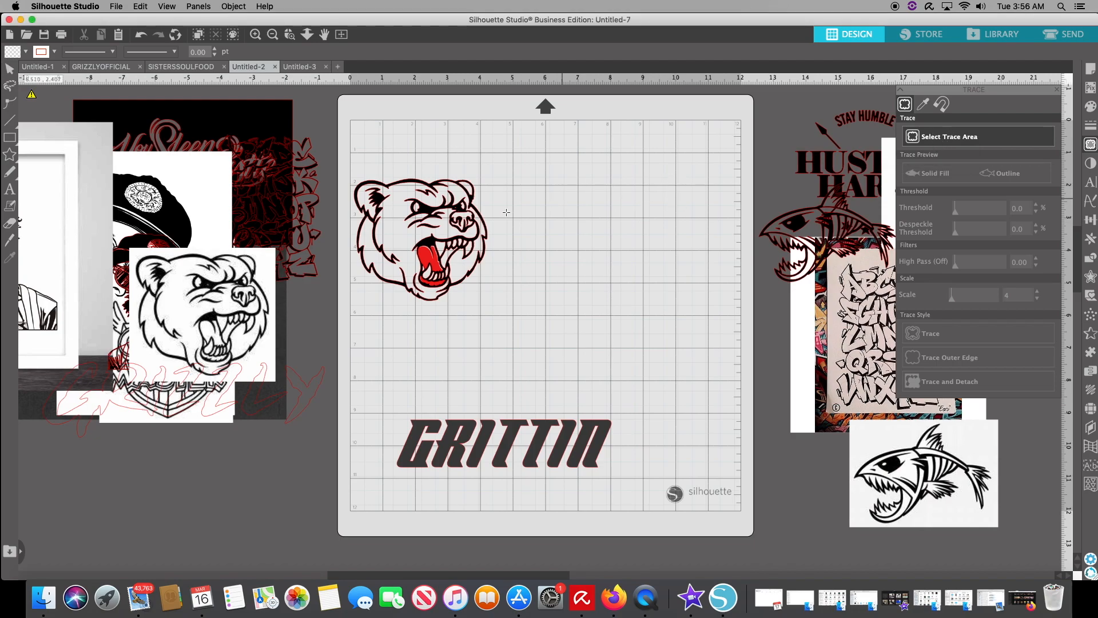
pyautogui.moveTo(466, 299)
pyautogui.mouseDown()
pyautogui.moveTo(480, 240)
pyautogui.moveTo(399, 221)
pyautogui.moveTo(413, 232)
pyautogui.mouseUp()
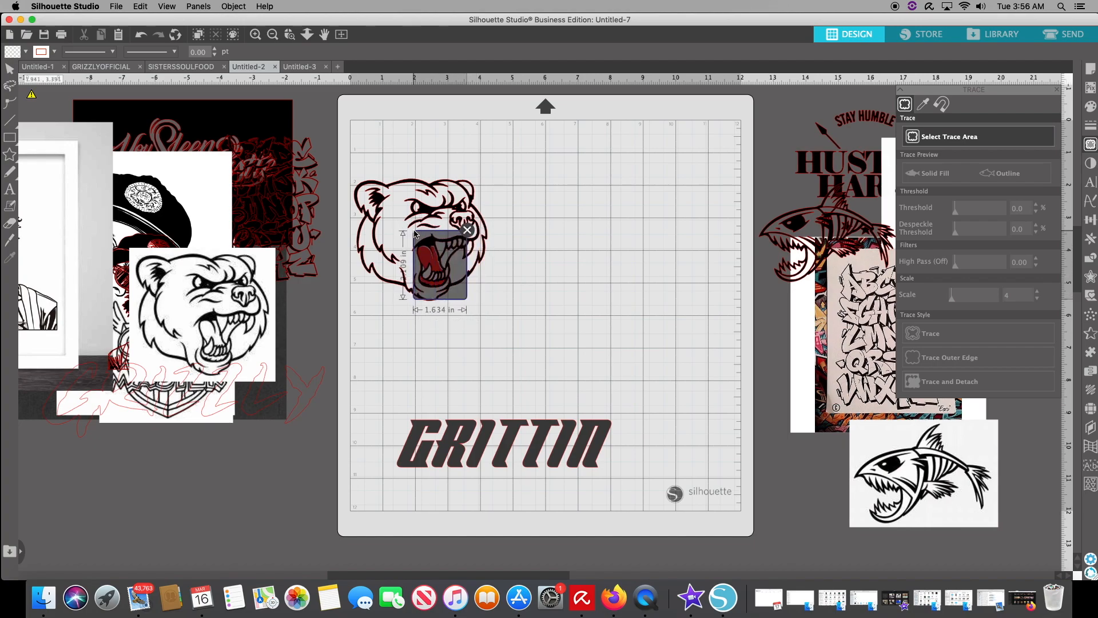
pyautogui.moveTo(476, 265); pyautogui.dragTo(483, 268)
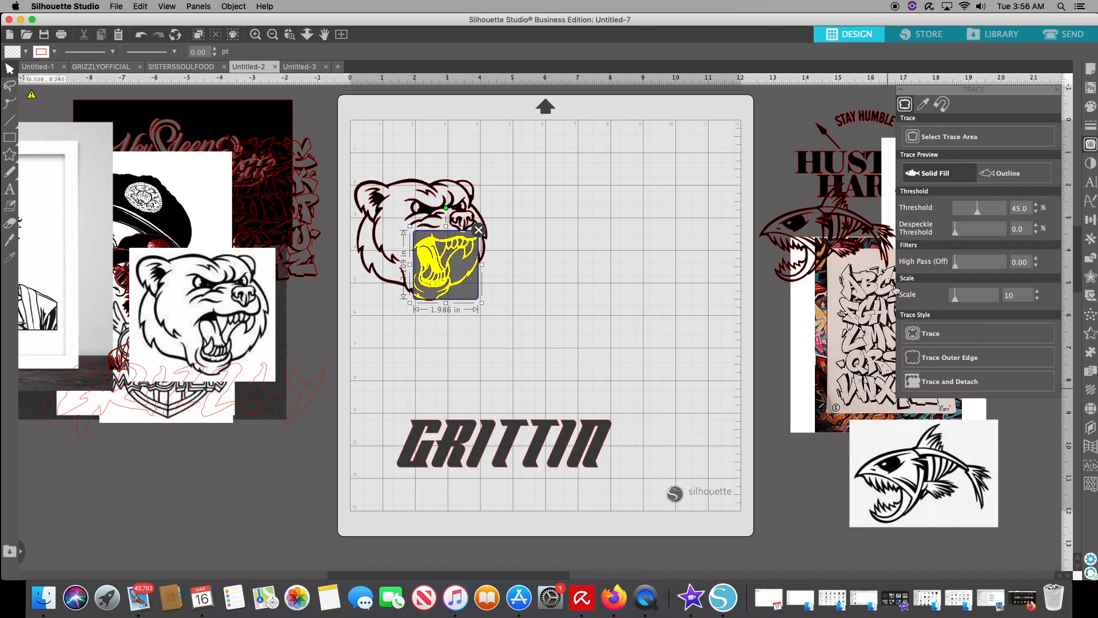
# Step: Trace the mouth area with scale 7, threshold 43% and despeckle threshold 2%
pyautogui.click(1038, 300)
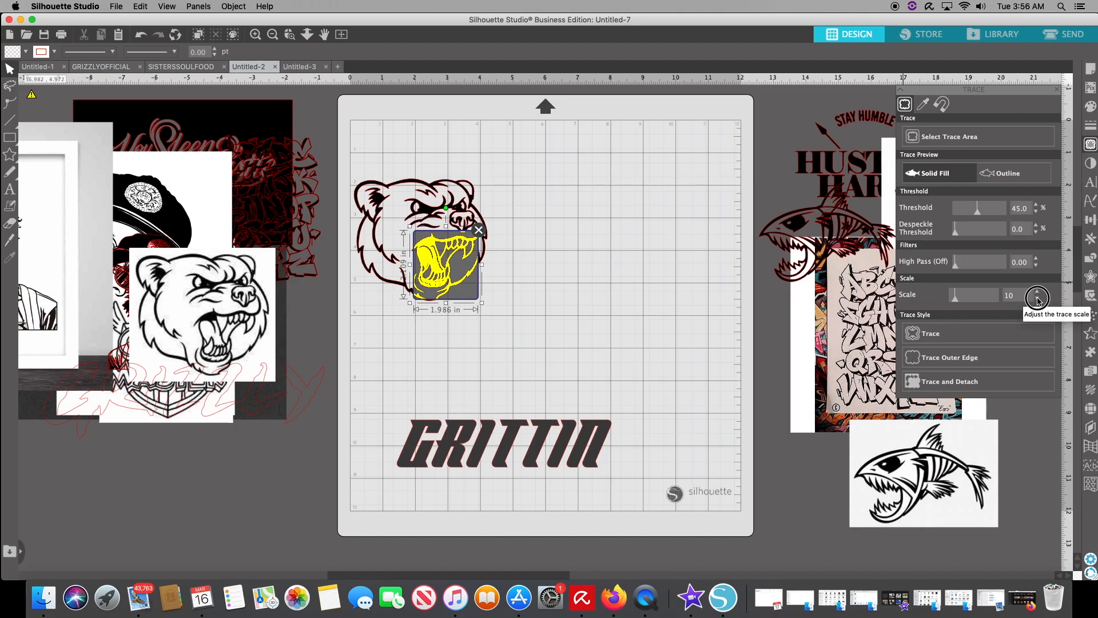
pyautogui.click(1038, 300)
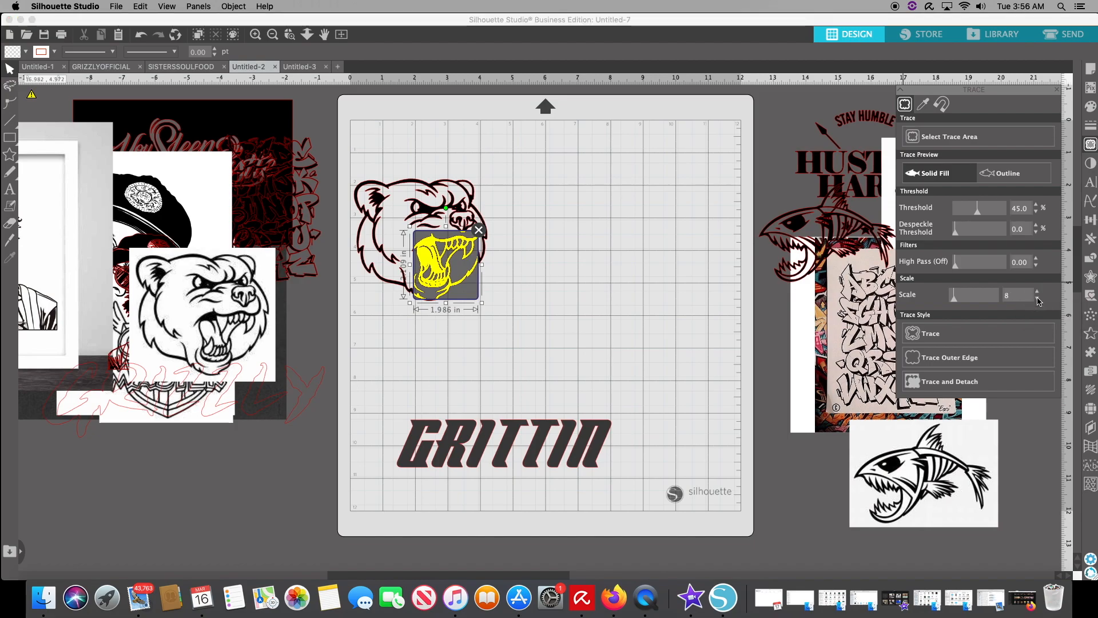
pyautogui.click(1036, 213)
pyautogui.click(1036, 213)
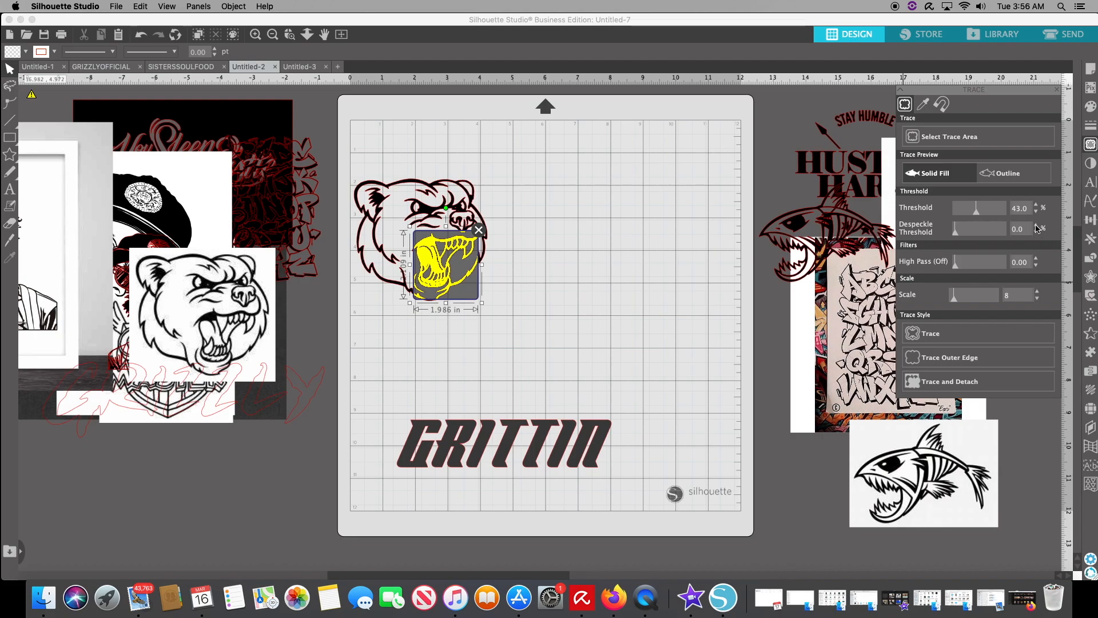
pyautogui.click(1036, 227)
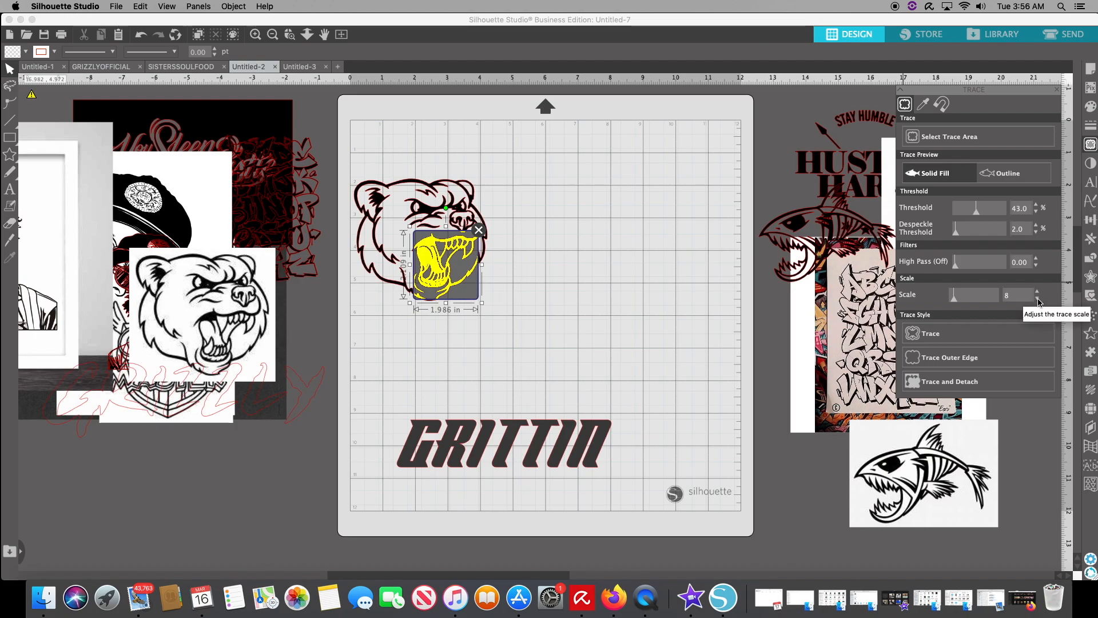
pyautogui.click(1038, 299)
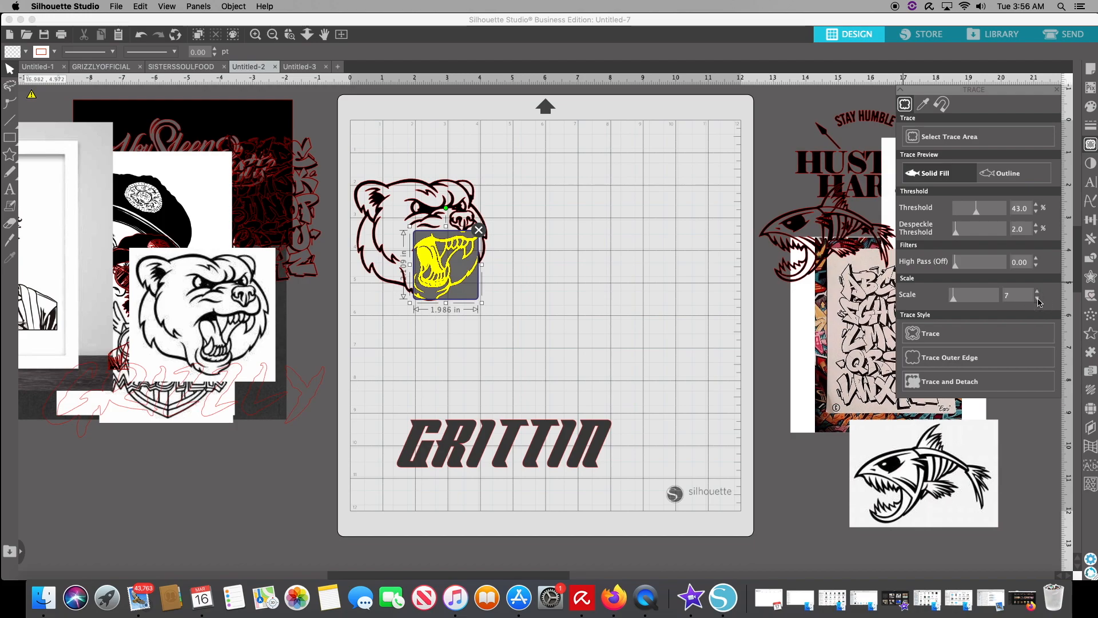
pyautogui.click(1037, 292)
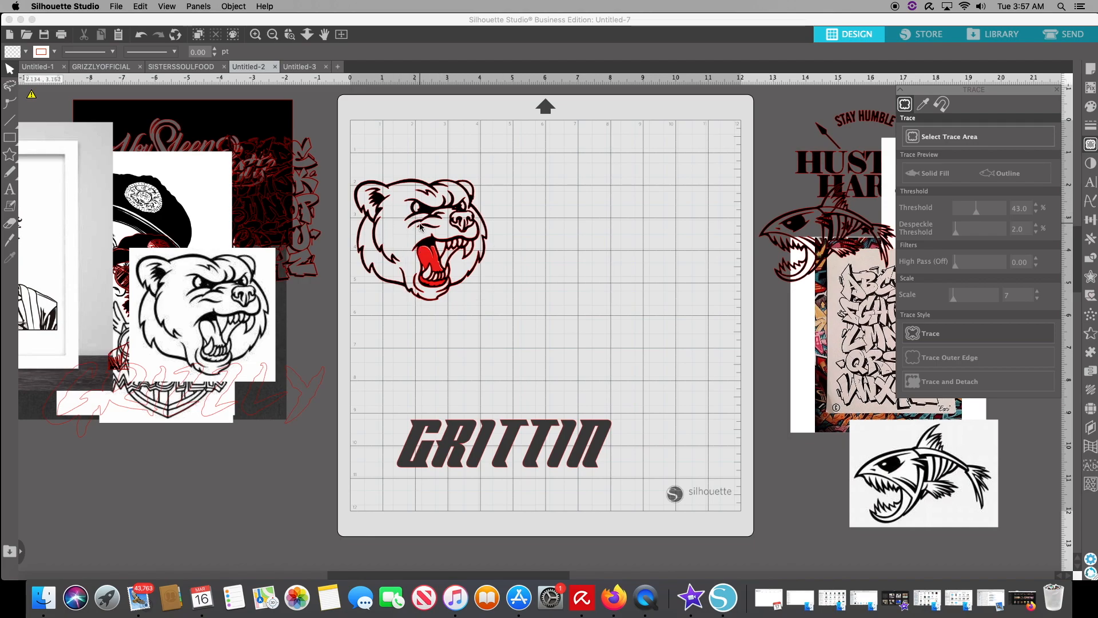
# Step: Move the bear head off the new mouth trace and place the red tongue and lower-mouth pieces back inside its mouth
pyautogui.moveTo(420, 222)
pyautogui.mouseDown()
pyautogui.moveTo(538, 190)
pyautogui.moveTo(671, 188)
pyautogui.mouseUp()
pyautogui.click(527, 221)
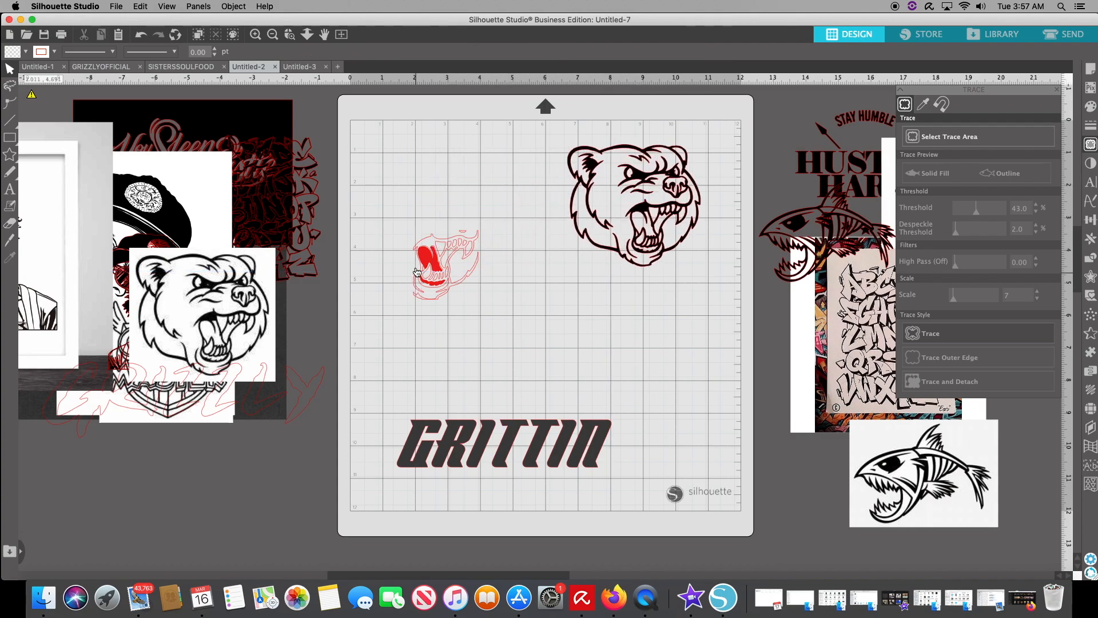
pyautogui.moveTo(433, 271)
pyautogui.mouseDown()
pyautogui.moveTo(498, 192)
pyautogui.moveTo(648, 223)
pyautogui.mouseUp()
pyautogui.click(529, 239)
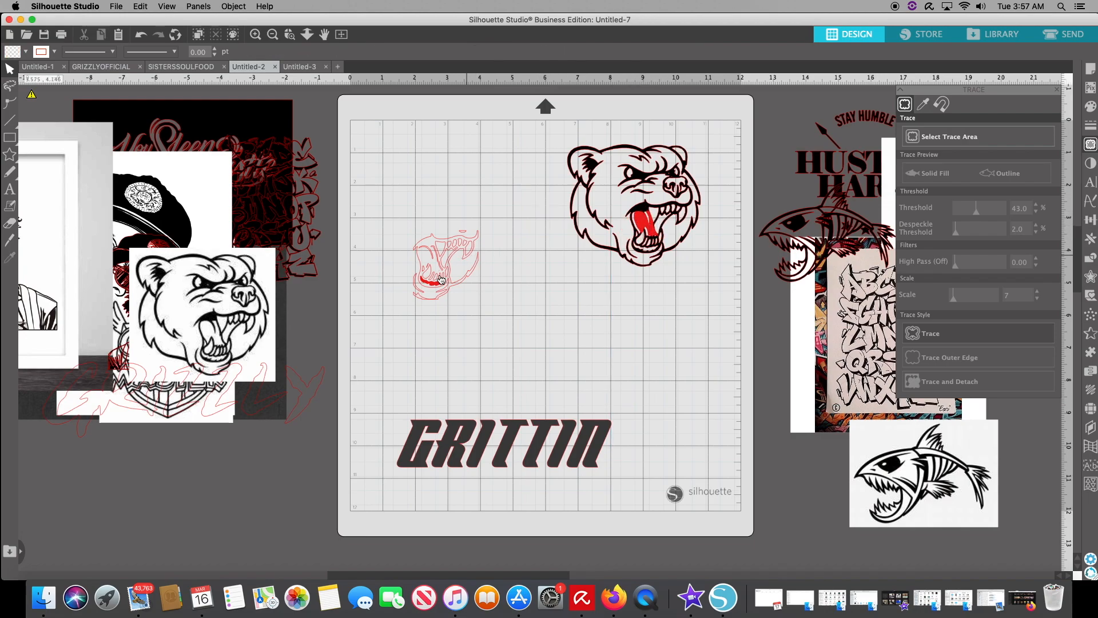
pyautogui.moveTo(445, 283); pyautogui.dragTo(649, 253)
pyautogui.click(455, 284)
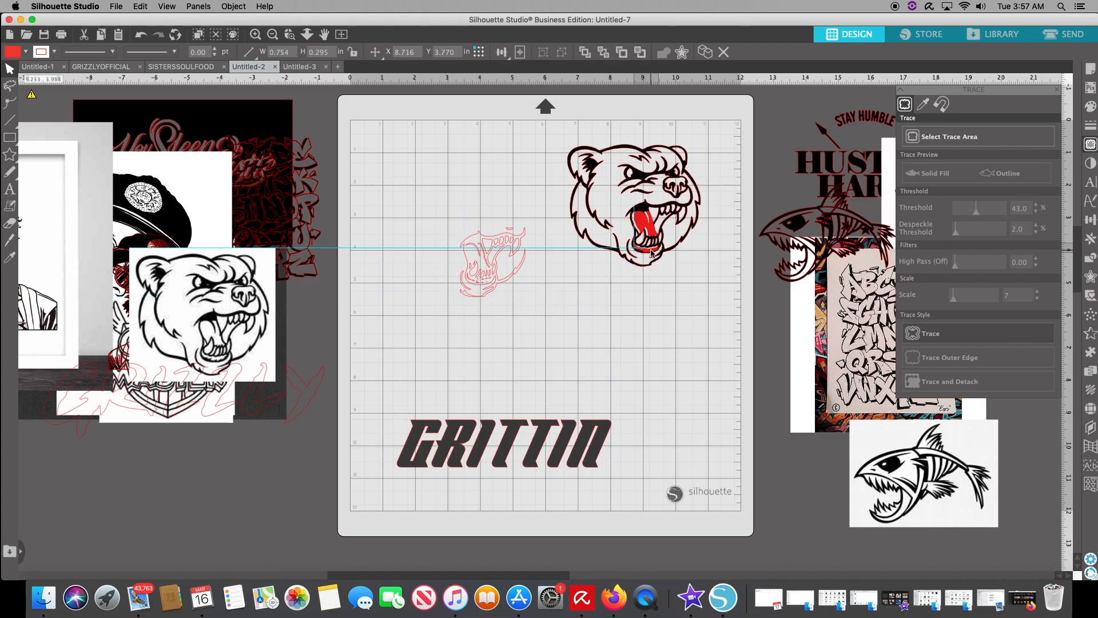
pyautogui.click(604, 250)
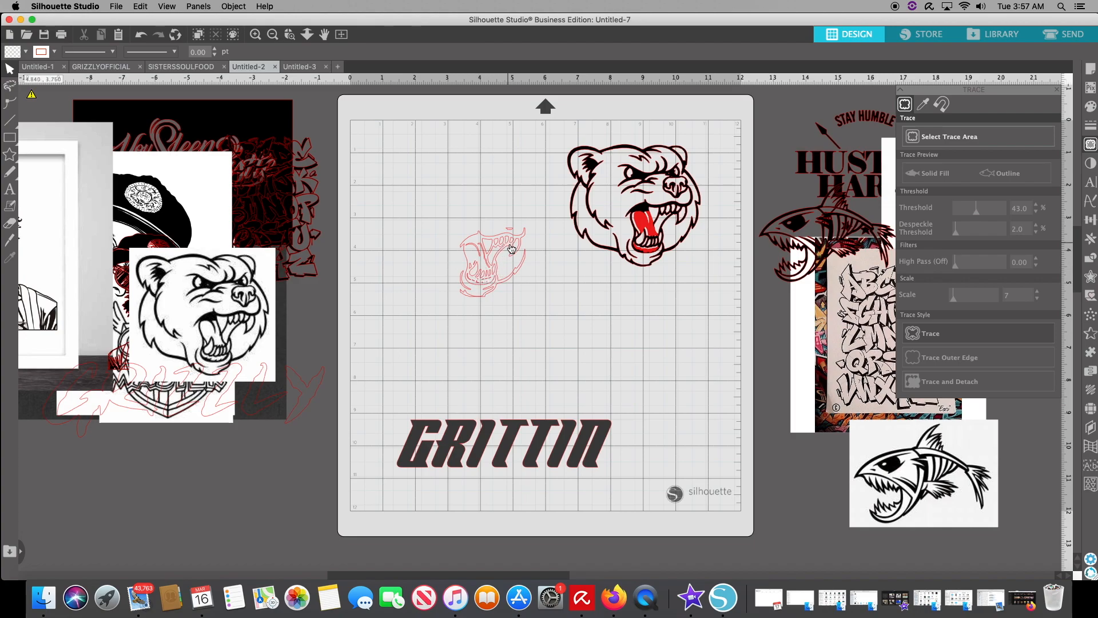
# Step: Fill the new mouth trace with white and release its compound path
pyautogui.click(480, 280)
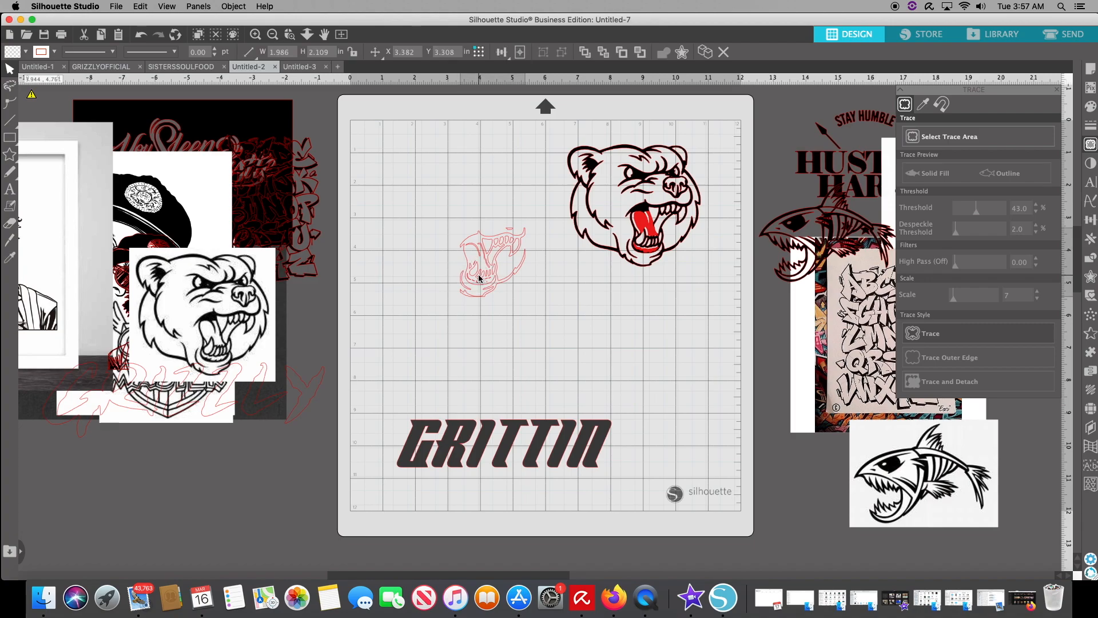
pyautogui.click(1091, 108)
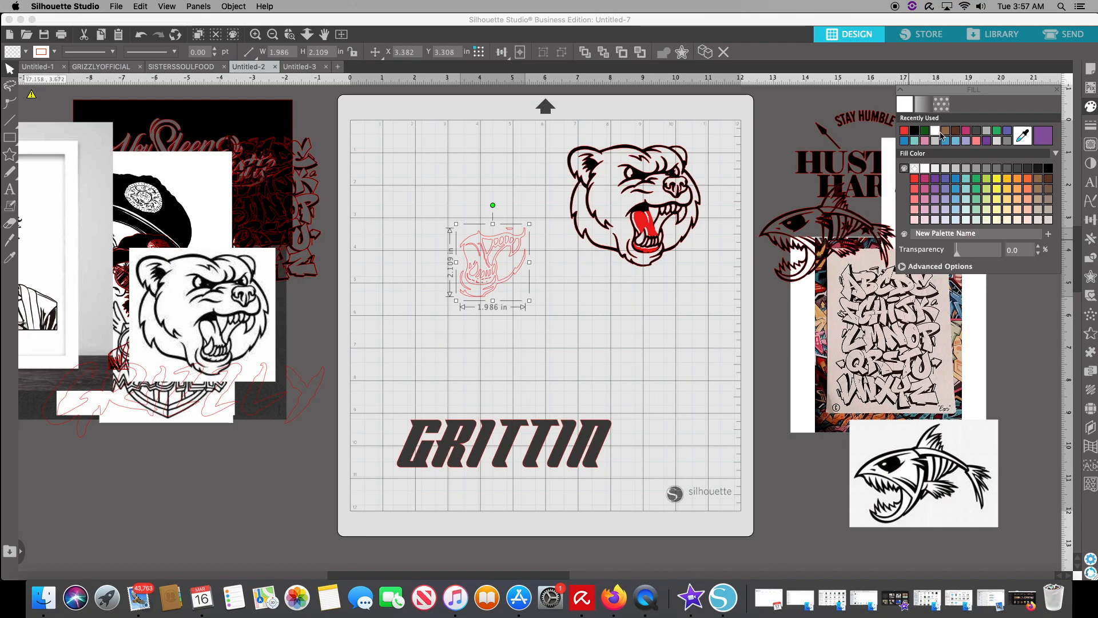
pyautogui.click(937, 132)
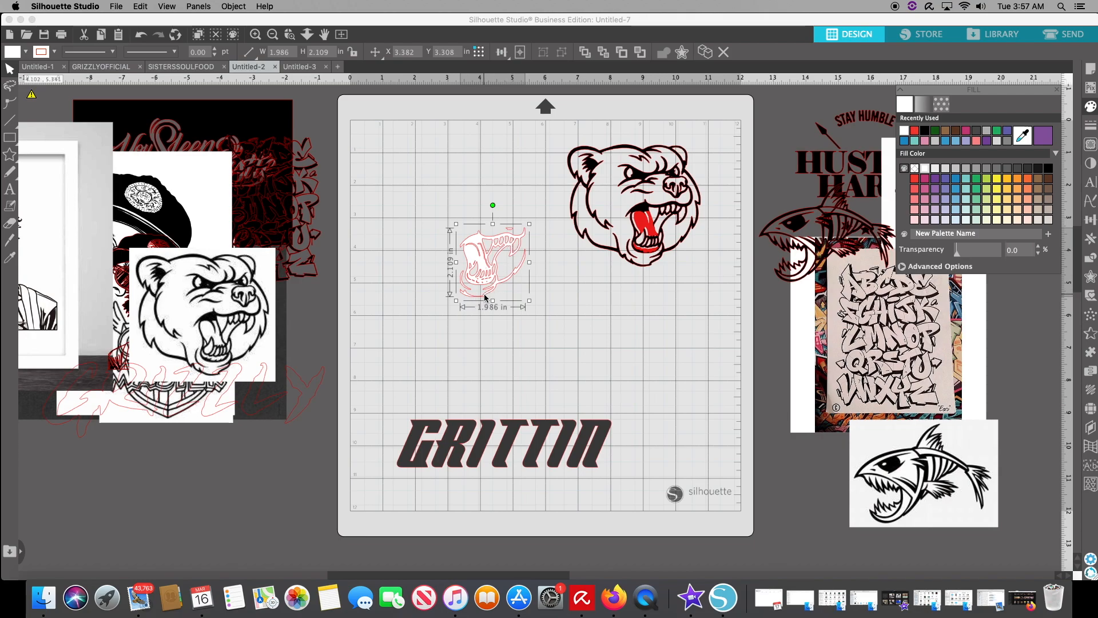
pyautogui.rightClick(475, 254)
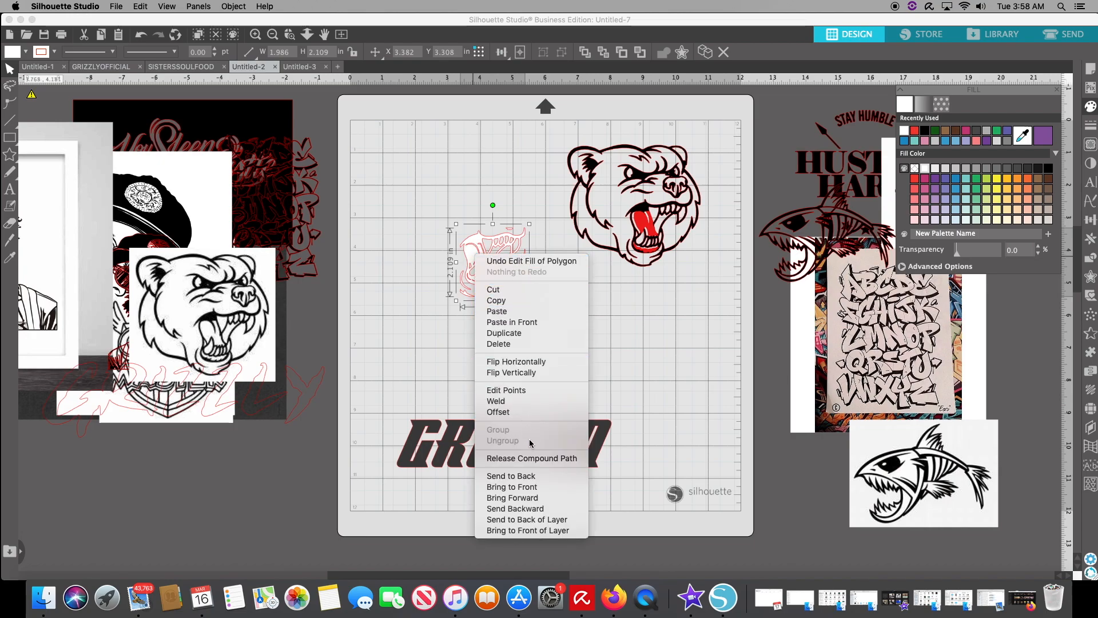
pyautogui.click(529, 458)
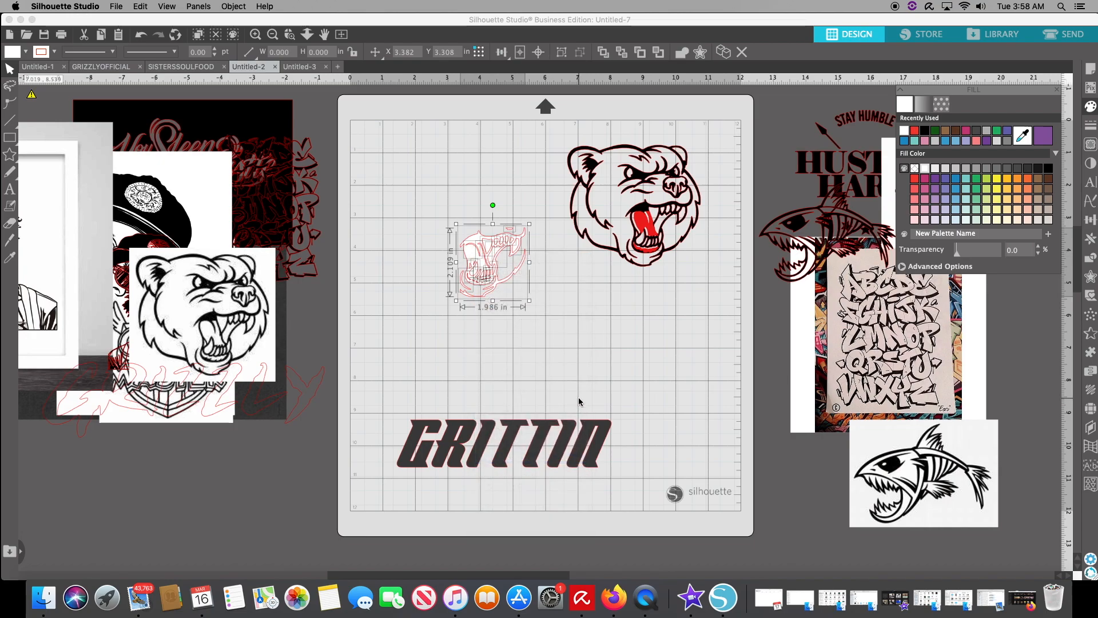
pyautogui.click(575, 316)
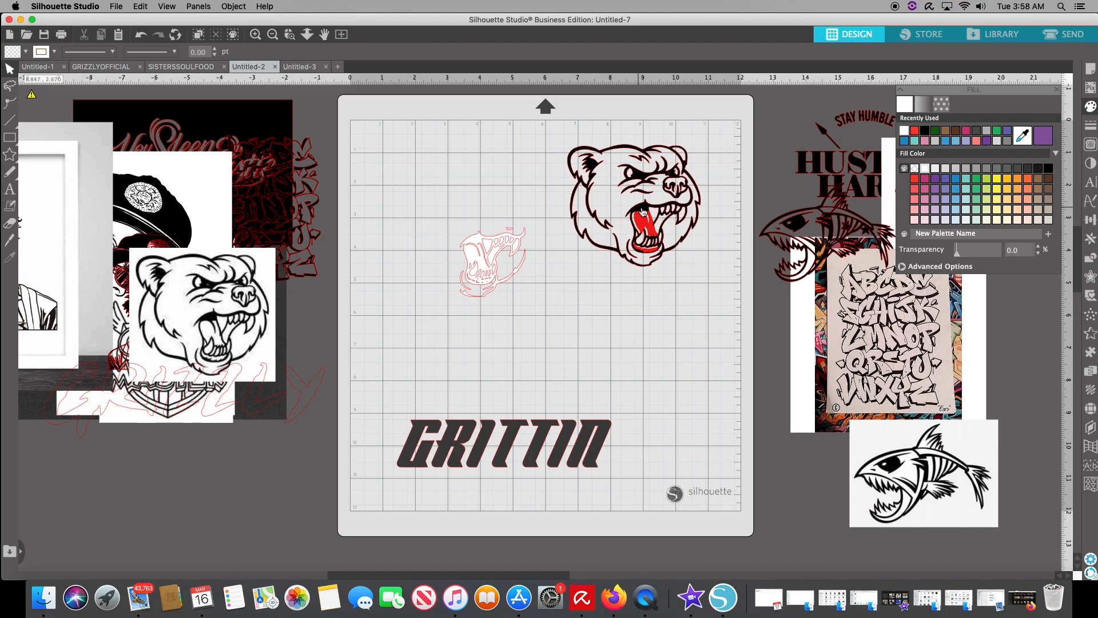
# Step: Move the large white outer mouth shape away from the traced teeth to the left side of the mat
pyautogui.moveTo(478, 241); pyautogui.dragTo(378, 197)
pyautogui.click(456, 273)
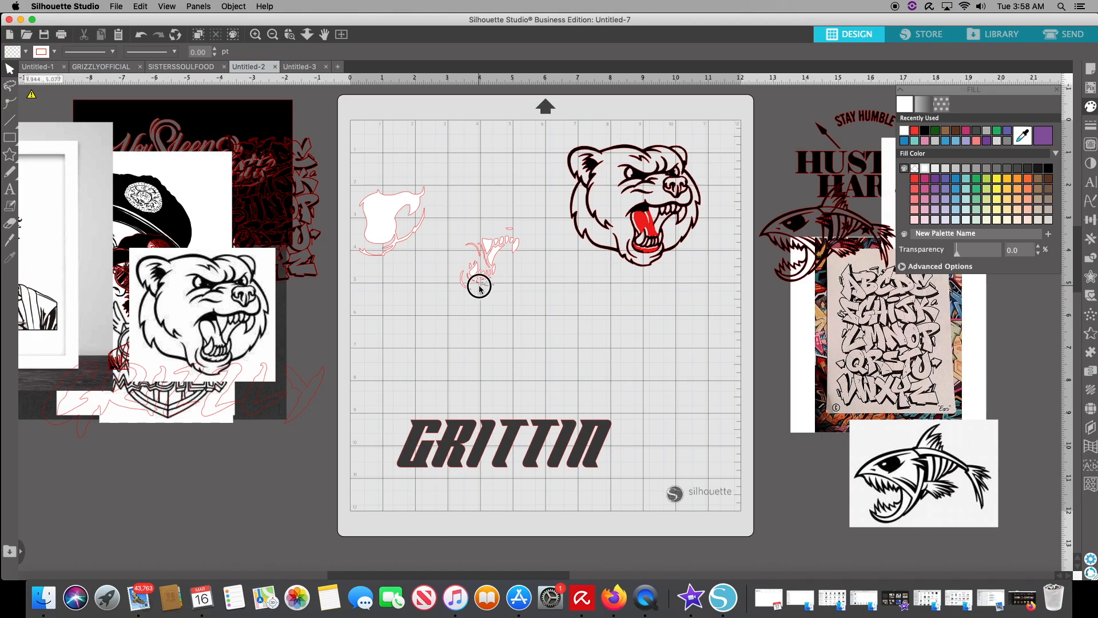
pyautogui.click(462, 283)
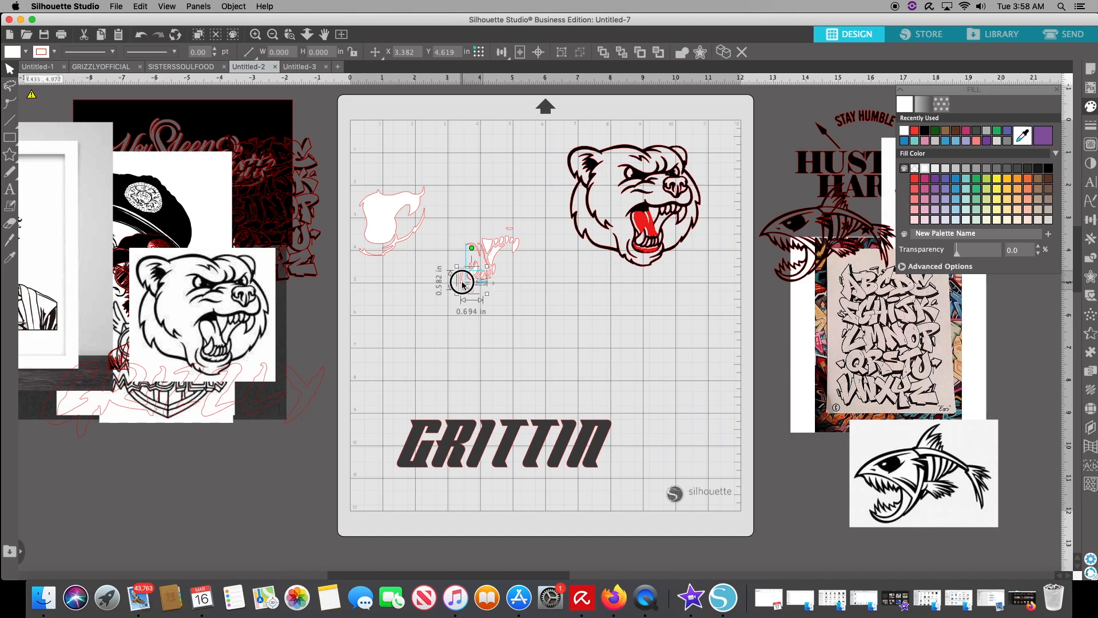
pyautogui.moveTo(482, 286); pyautogui.dragTo(422, 282)
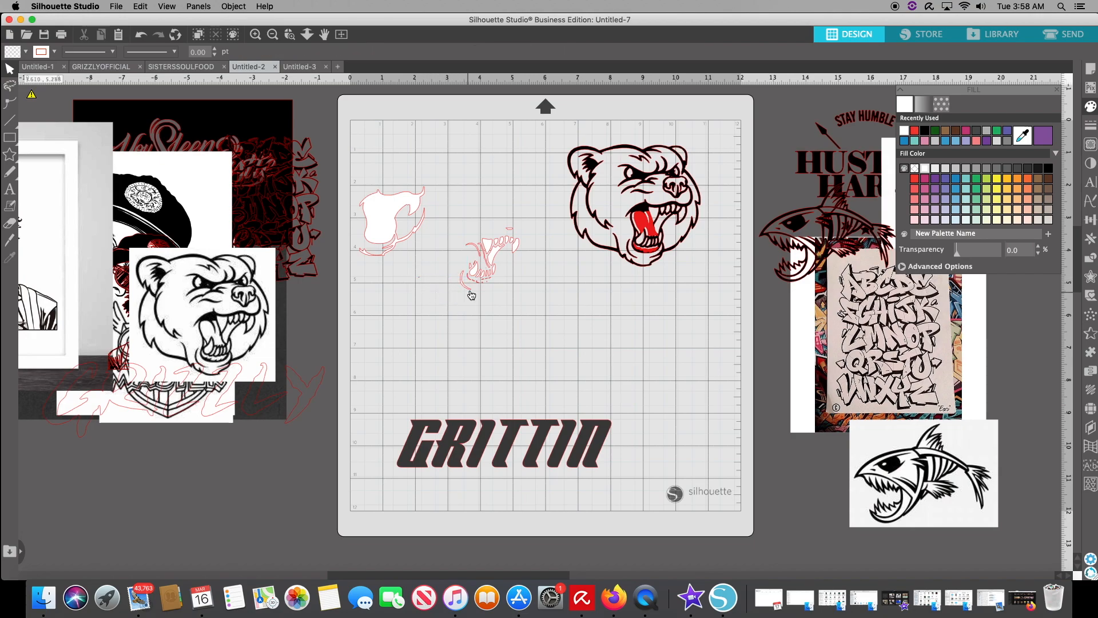
# Step: Move the curved lower-jaw pieces and the long sliver between the teeth over onto the outer mouth shape
pyautogui.click(476, 287)
pyautogui.moveTo(476, 286); pyautogui.dragTo(391, 254)
pyautogui.click(443, 283)
pyautogui.moveTo(467, 281); pyautogui.dragTo(404, 246)
pyautogui.moveTo(471, 275); pyautogui.dragTo(403, 245)
pyautogui.click(423, 255)
pyautogui.moveTo(462, 265); pyautogui.dragTo(387, 235)
pyautogui.click(459, 246)
pyautogui.click(490, 252)
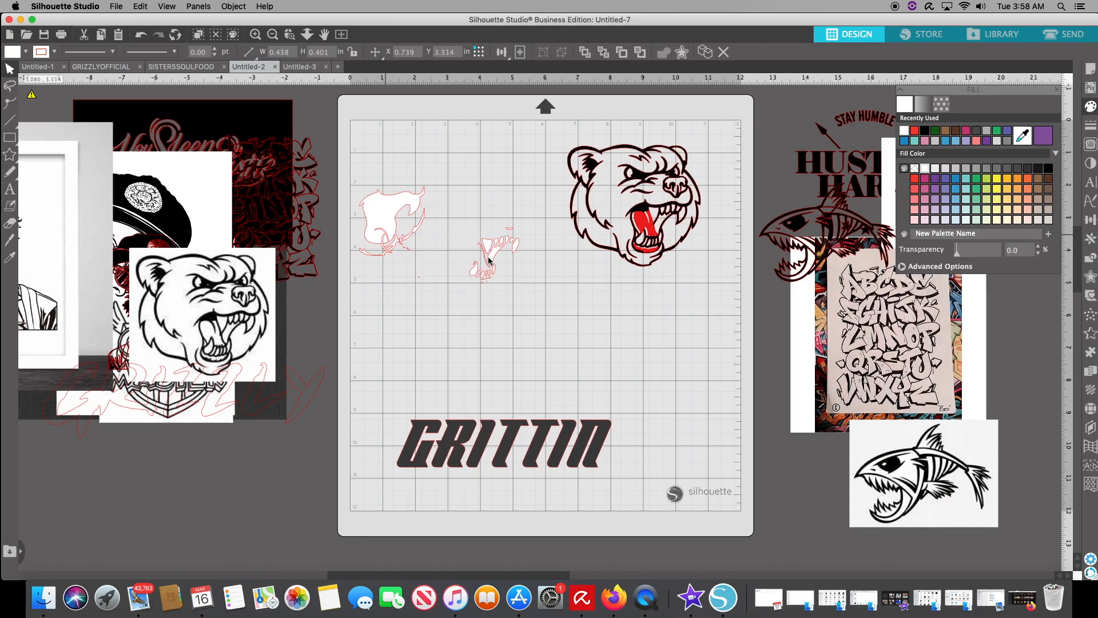
pyautogui.moveTo(488, 263); pyautogui.dragTo(400, 235)
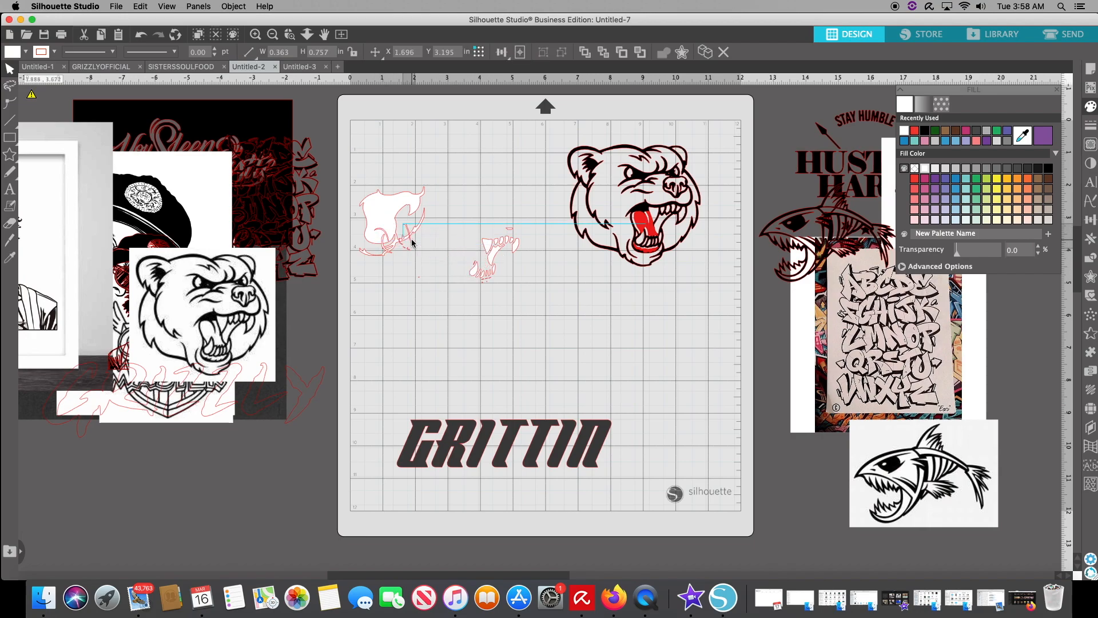
# Step: Move the remaining small slivers around the upper and lower teeth over to the outer mouth shape, leaving only the teeth
pyautogui.click(495, 291)
pyautogui.moveTo(481, 286); pyautogui.dragTo(488, 283)
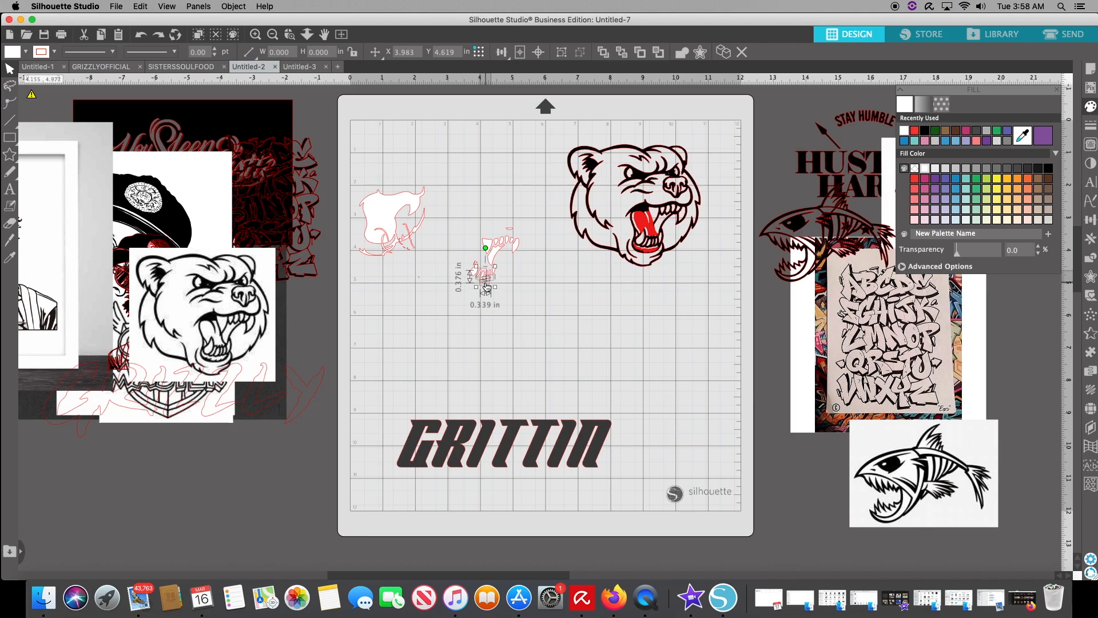
pyautogui.click(493, 296)
pyautogui.moveTo(483, 282)
pyautogui.mouseDown()
pyautogui.moveTo(493, 280)
pyautogui.moveTo(458, 285)
pyautogui.moveTo(393, 262)
pyautogui.moveTo(376, 236)
pyautogui.mouseUp()
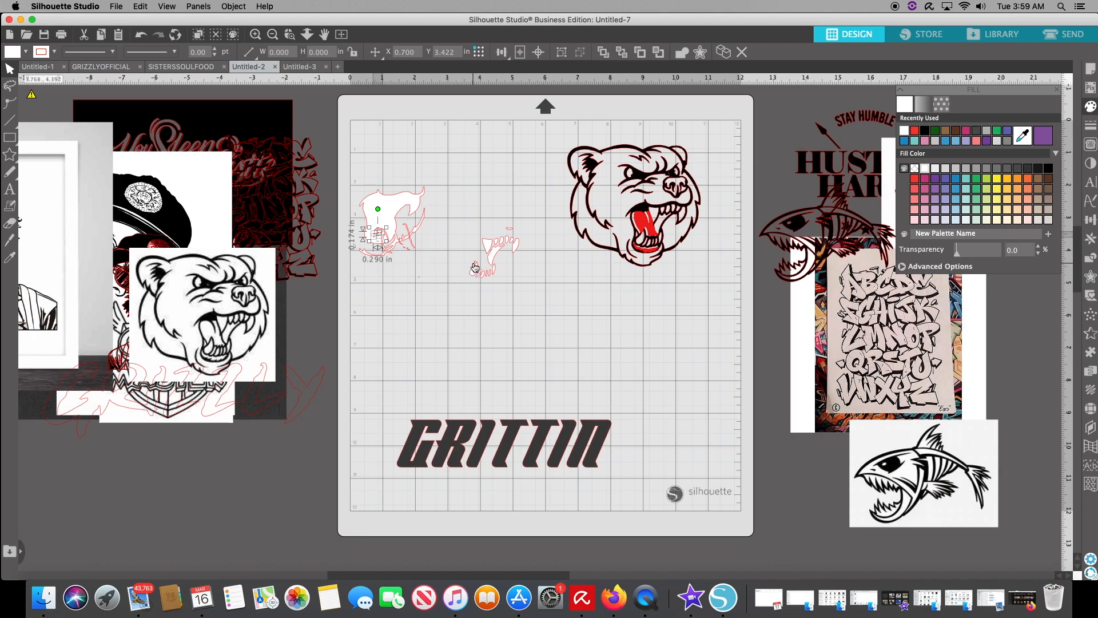
pyautogui.click(474, 263)
pyautogui.moveTo(475, 263); pyautogui.dragTo(407, 243)
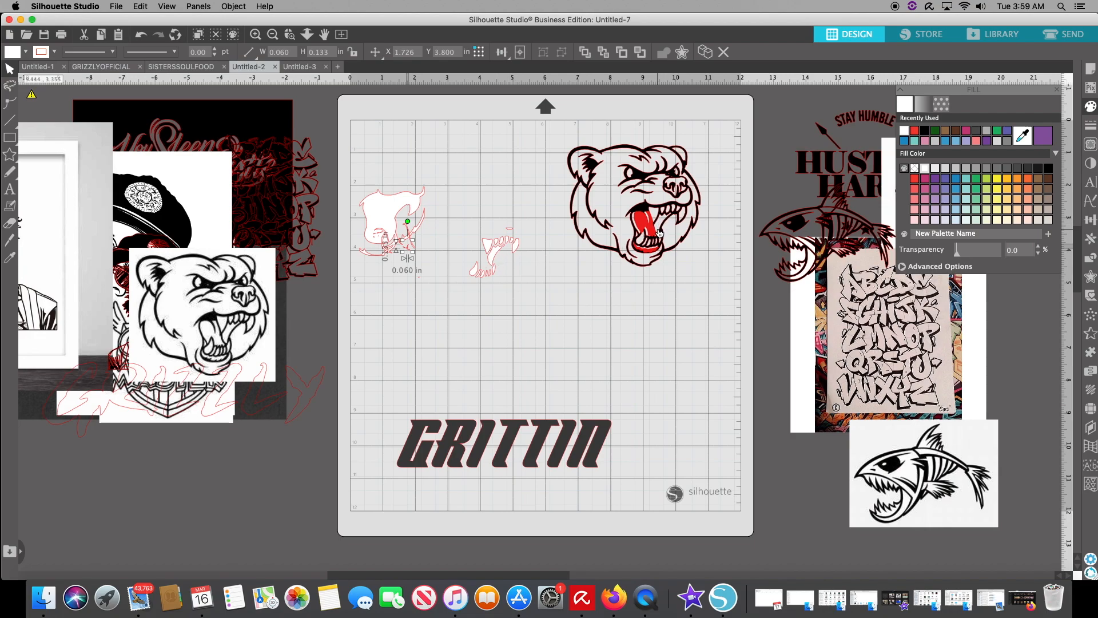
pyautogui.moveTo(498, 245); pyautogui.dragTo(381, 224)
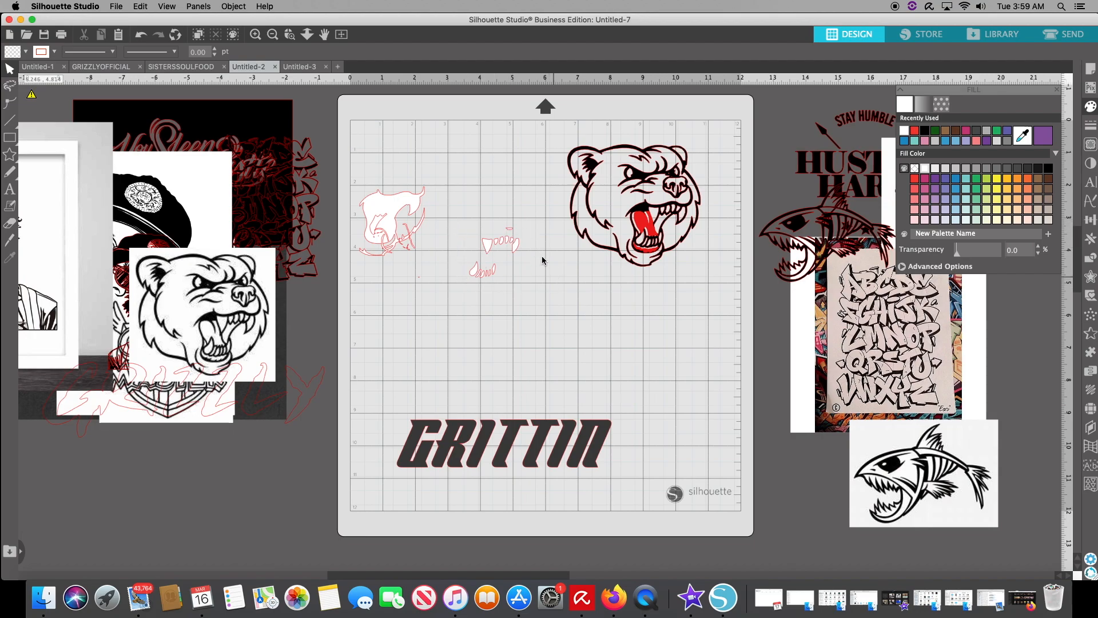
pyautogui.moveTo(511, 232); pyautogui.dragTo(404, 225)
pyautogui.click(404, 224)
pyautogui.click(487, 273)
pyautogui.moveTo(489, 273); pyautogui.dragTo(389, 280)
# Step: Group the white upper and lower teeth and move the group slightly down and away from the leftover pieces
pyautogui.moveTo(460, 300); pyautogui.dragTo(520, 236)
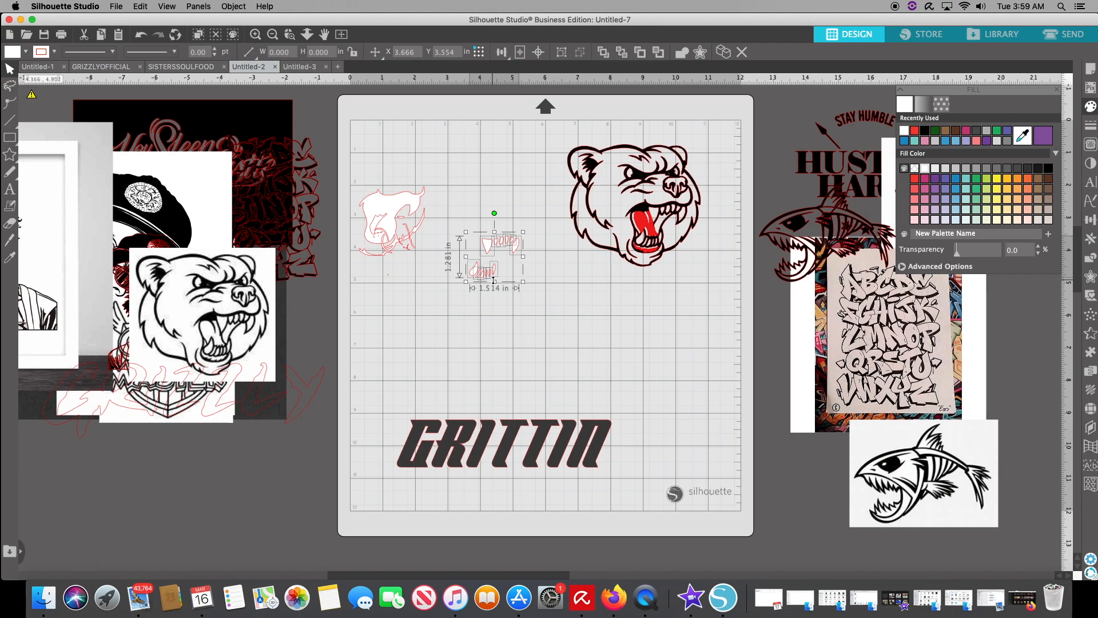
pyautogui.press('super+g')
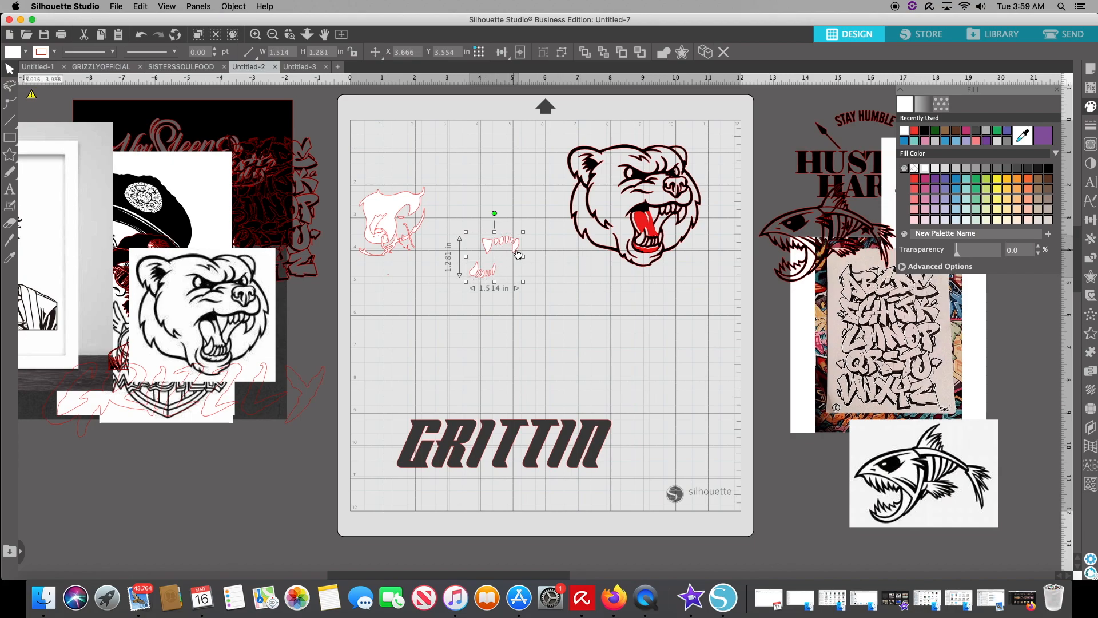
pyautogui.moveTo(517, 246); pyautogui.dragTo(539, 280)
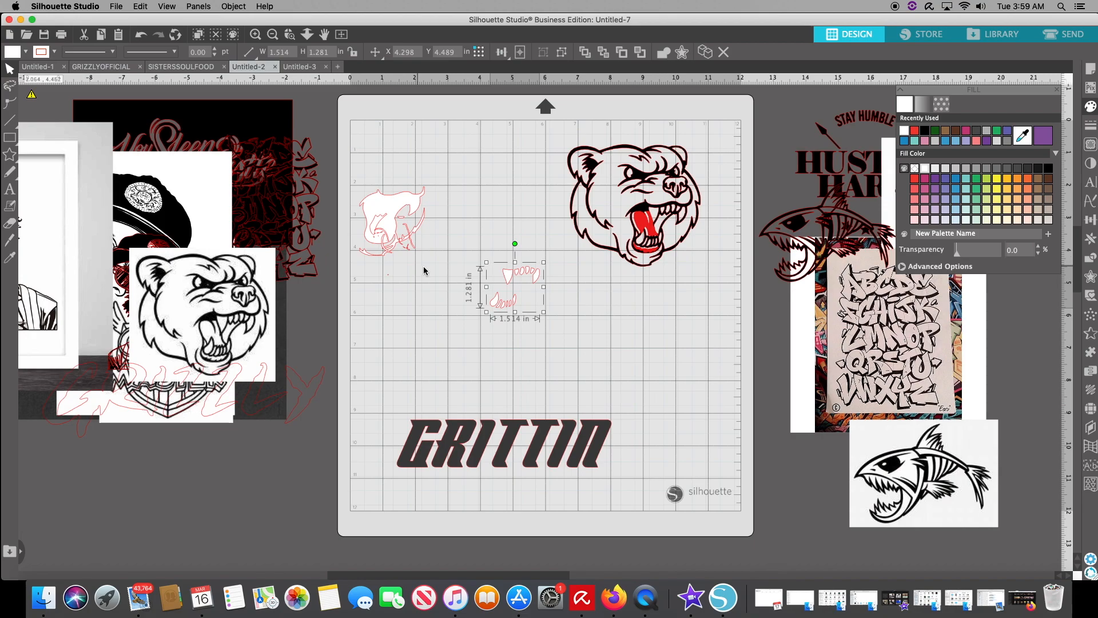
# Step: Delete the leftover white outer mouth shape and its slivers beside the grouped teeth
pyautogui.click(386, 179)
pyautogui.moveTo(370, 184); pyautogui.dragTo(357, 182)
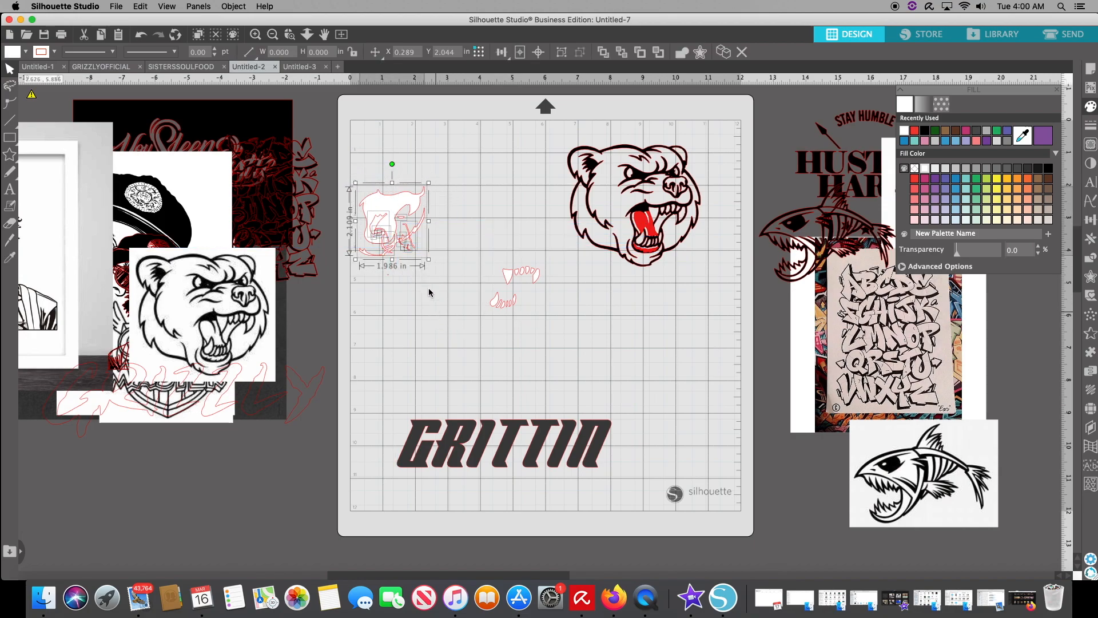
pyautogui.press('Delete')
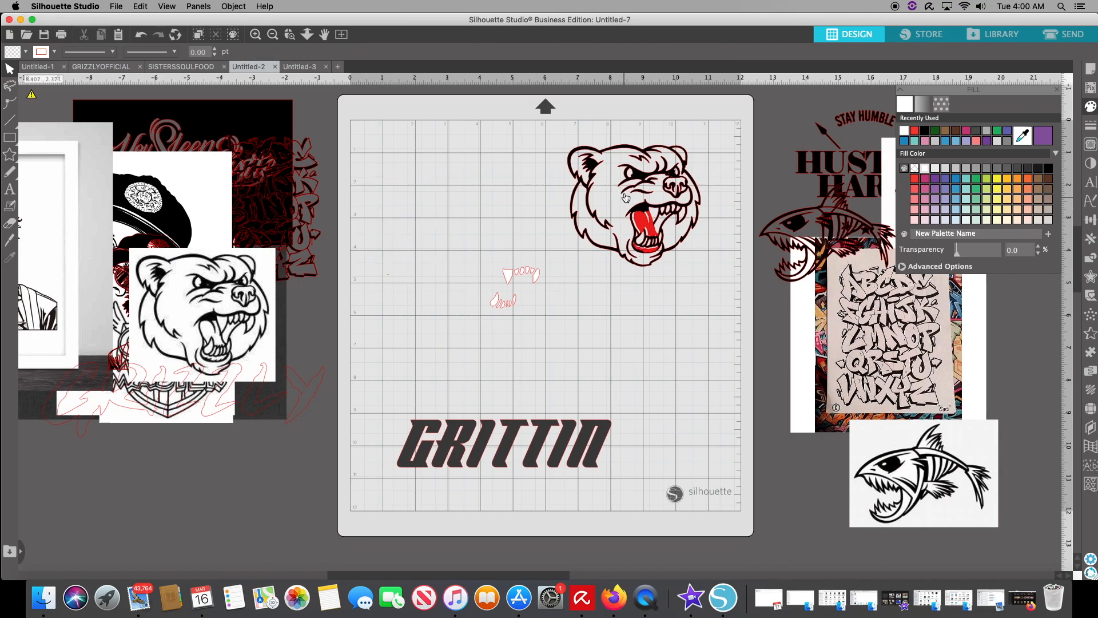
# Step: Move the bear head off its red mouth pieces to the mat's upper left and place the teeth group just below the red pieces
pyautogui.moveTo(603, 187); pyautogui.dragTo(426, 173)
pyautogui.click(454, 198)
pyautogui.moveTo(503, 304); pyautogui.dragTo(659, 303)
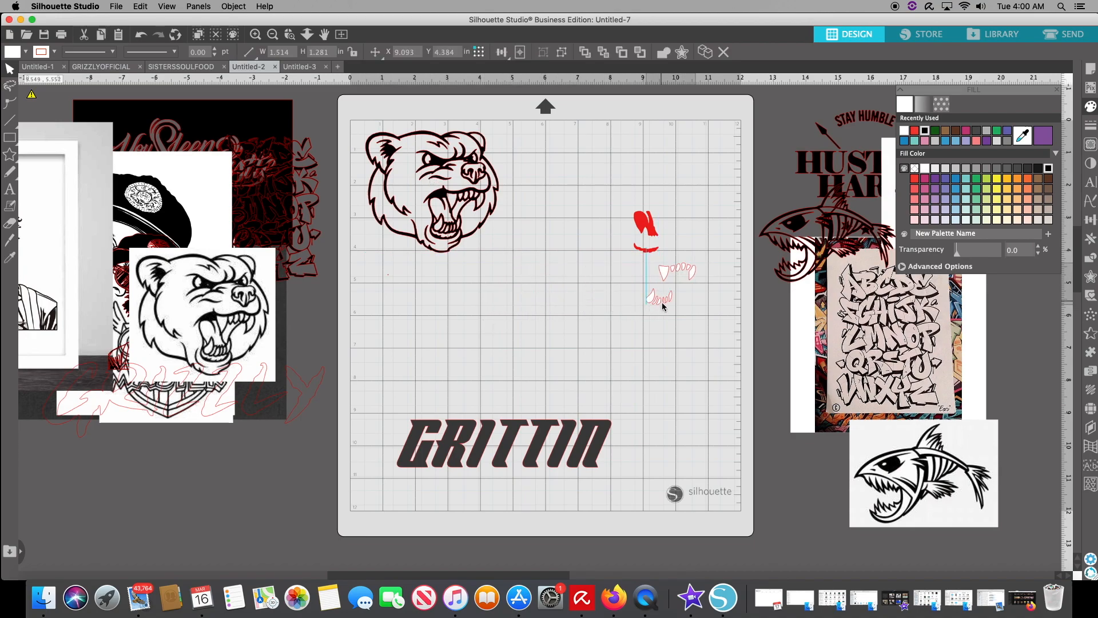
# Step: Move the bear head down and inward to the open middle area of the mat, clear of the red and white pieces
pyautogui.click(433, 200)
pyautogui.click(458, 234)
pyautogui.moveTo(457, 235); pyautogui.dragTo(505, 303)
pyautogui.click(465, 227)
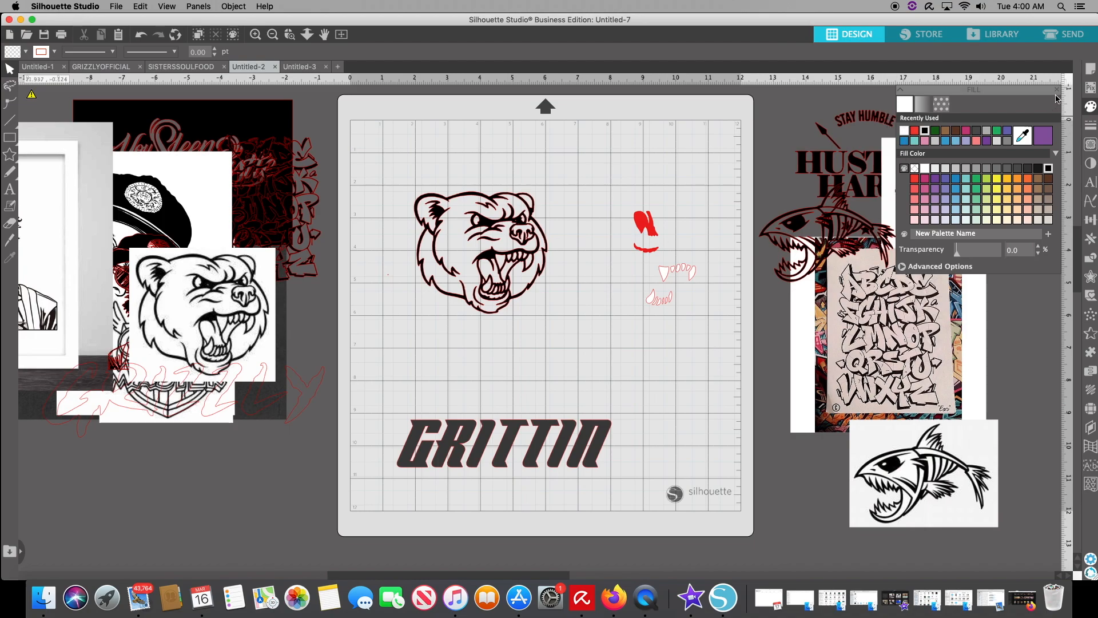
# Step: Trace a rectangular area of about 2.4 by 1.1 in covering the bear's eyes and nose
pyautogui.click(1091, 145)
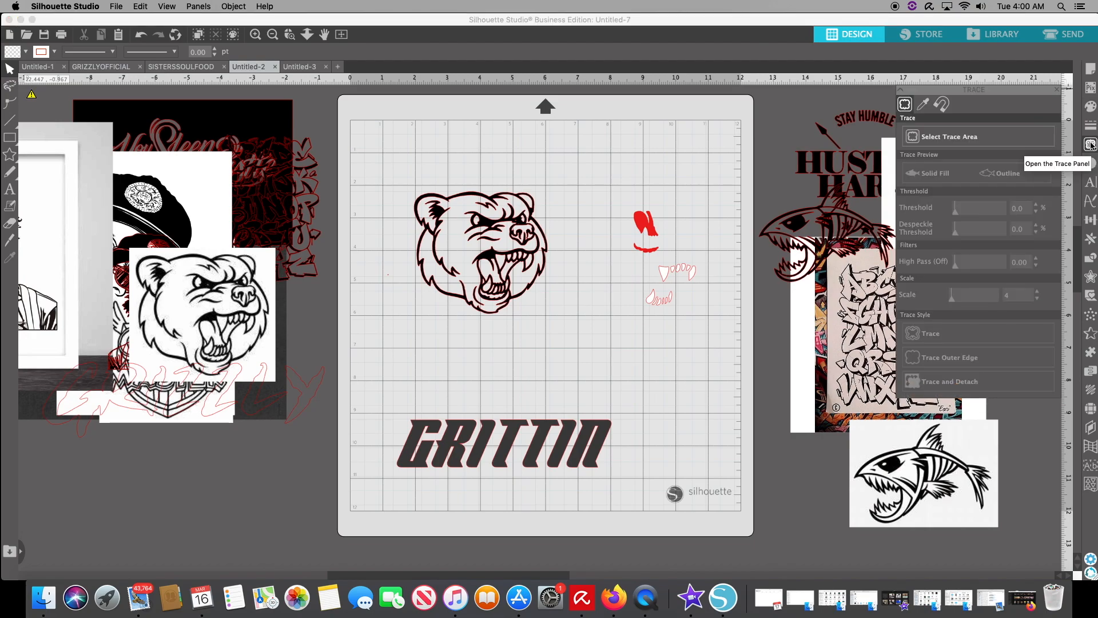
pyautogui.click(1019, 143)
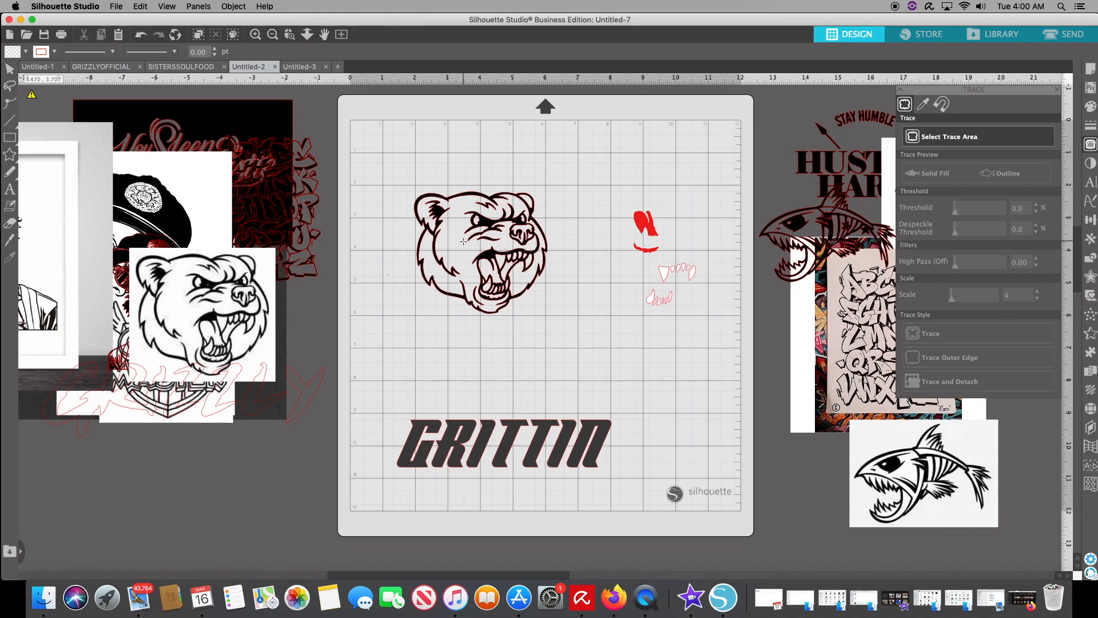
pyautogui.moveTo(463, 241)
pyautogui.mouseDown()
pyautogui.moveTo(478, 204)
pyautogui.moveTo(542, 207)
pyautogui.mouseUp()
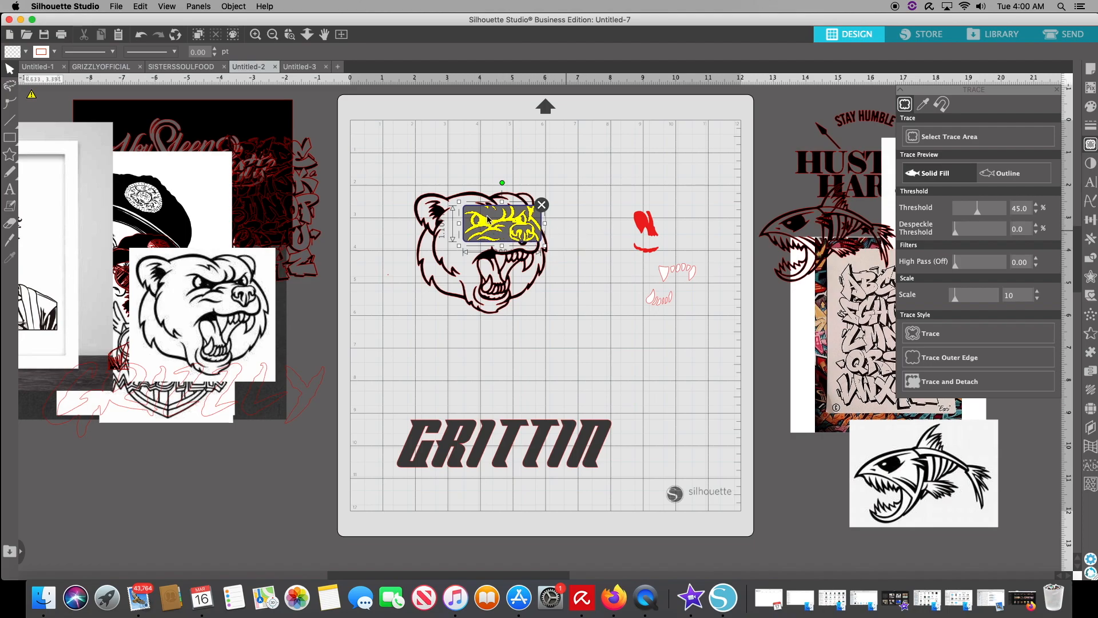
pyautogui.click(934, 335)
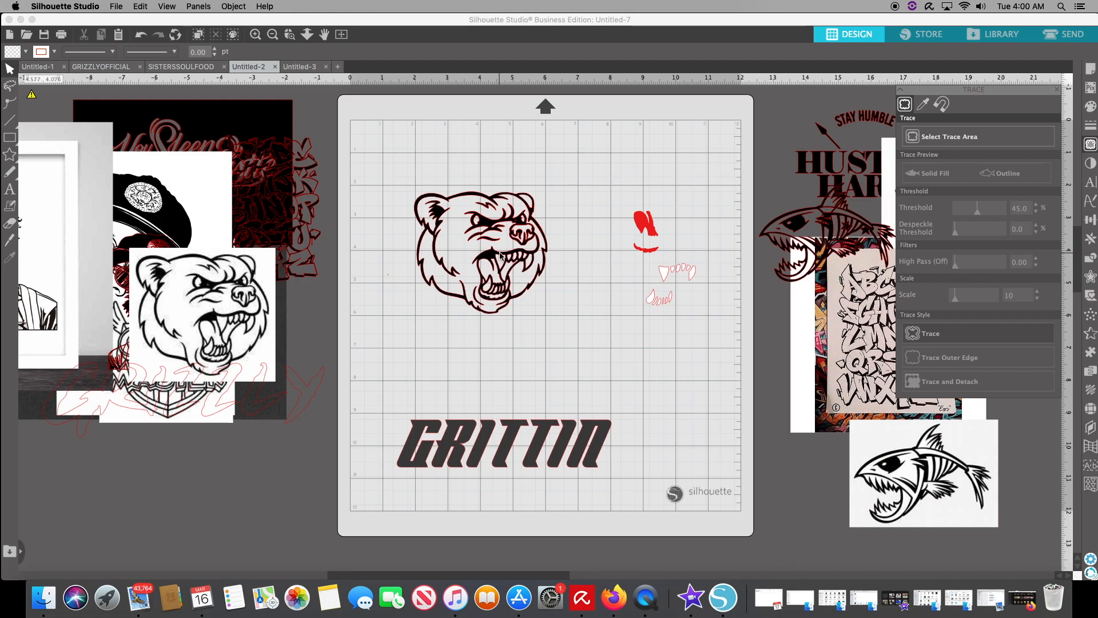
# Step: Move the bear head down to the mat's left edge, clear of the new eye-and-nose trace, and fill the trace white
pyautogui.click(501, 255)
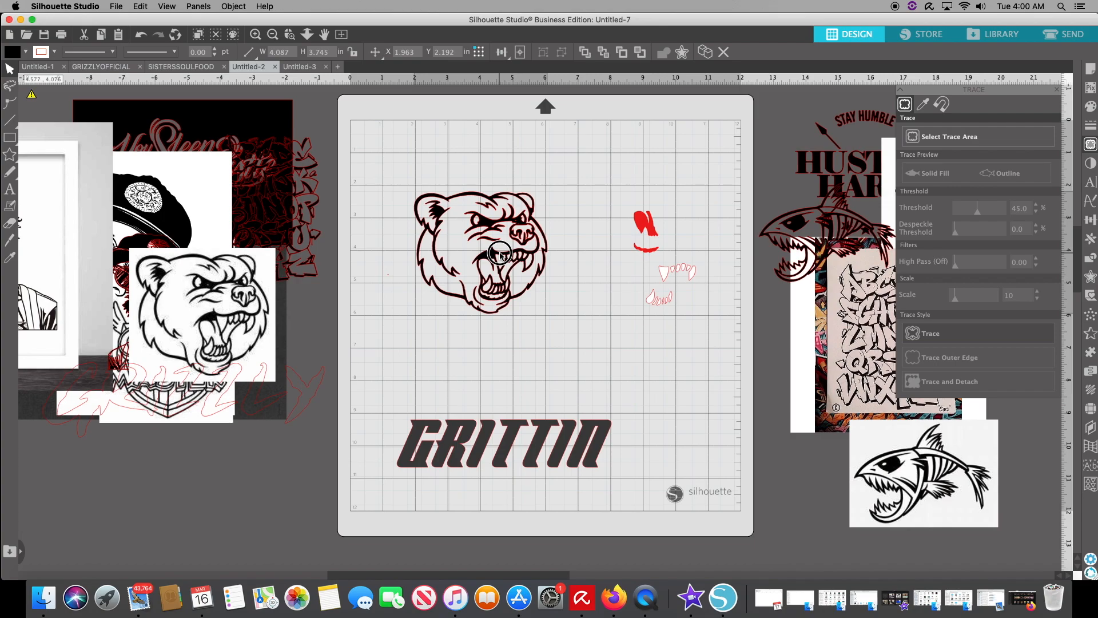
pyautogui.moveTo(501, 255); pyautogui.dragTo(413, 300)
pyautogui.click(438, 286)
pyautogui.click(528, 243)
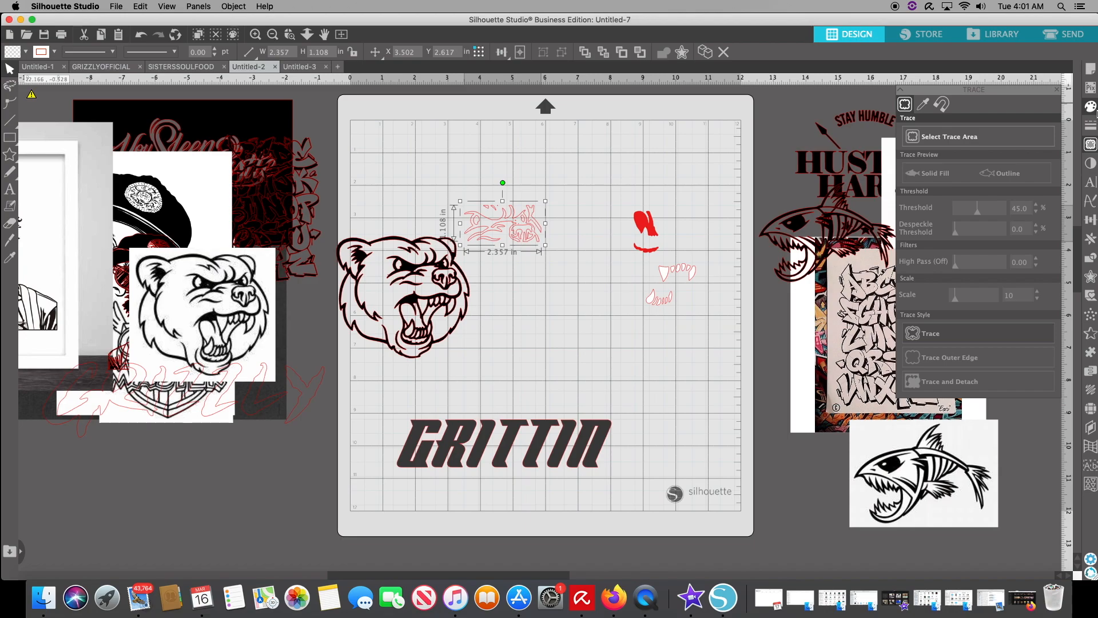
pyautogui.click(1091, 107)
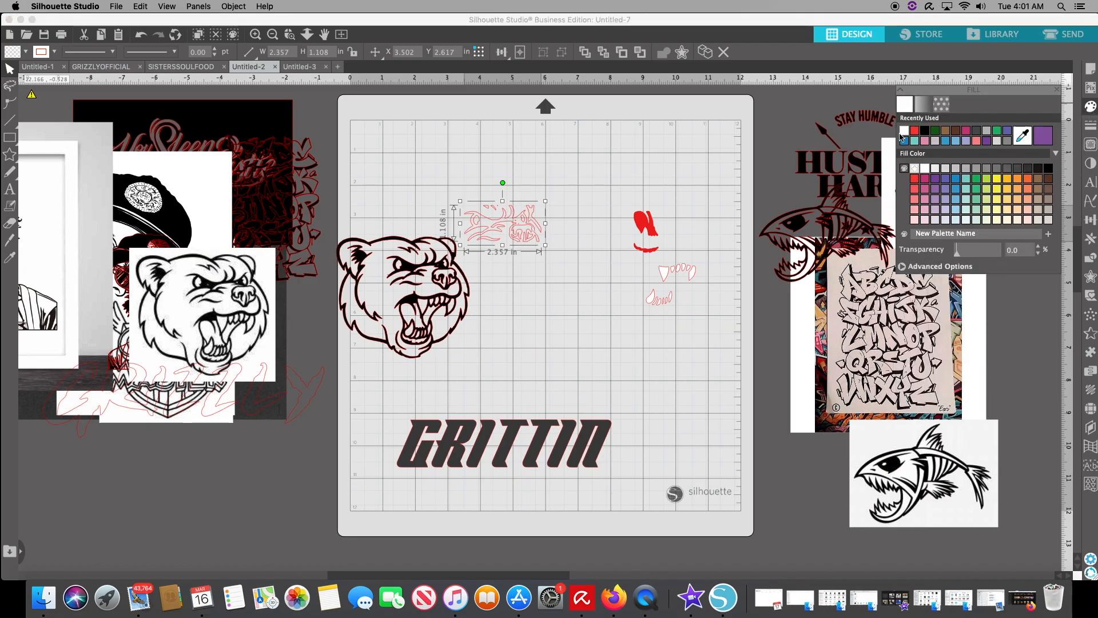
pyautogui.click(904, 131)
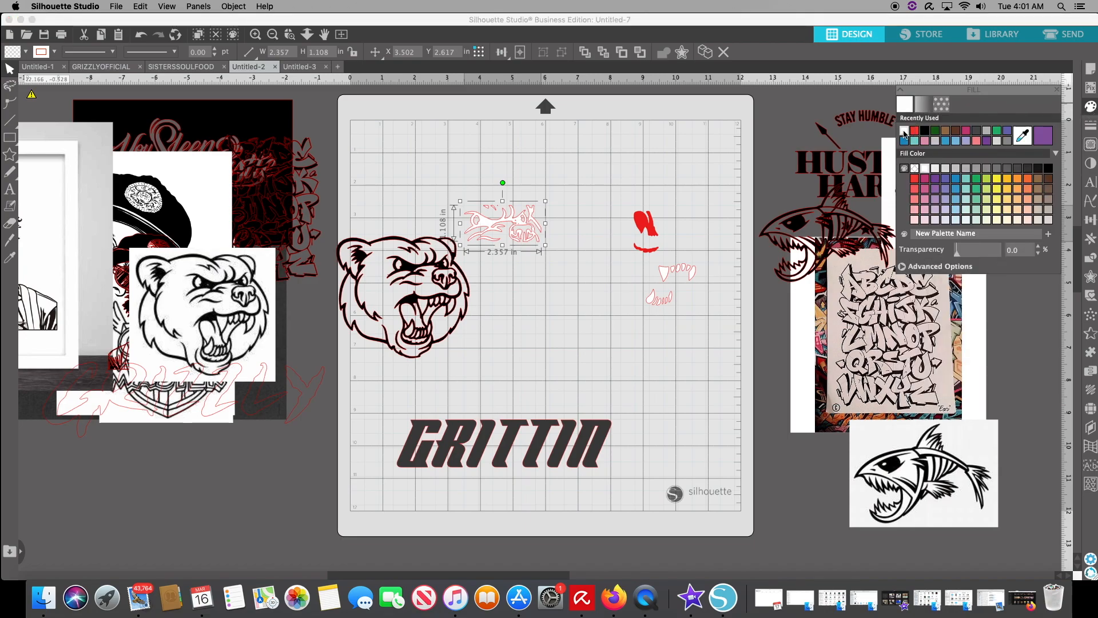
# Step: Release the white trace's compound path and move the large brow-and-nose shape down away from the eye pieces
pyautogui.rightClick(515, 230)
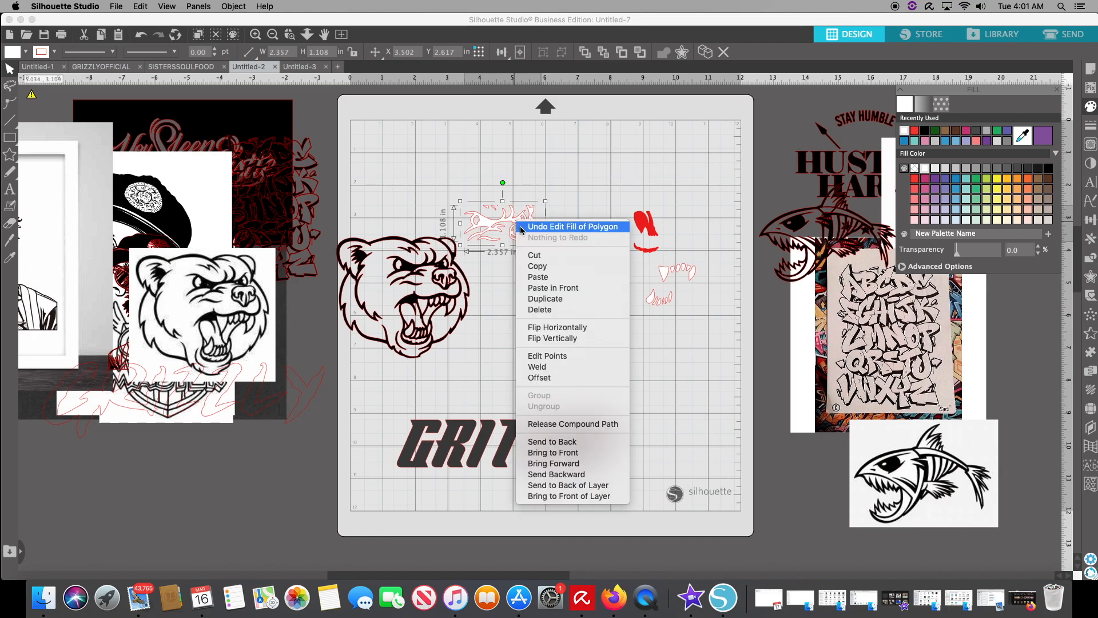
pyautogui.click(574, 424)
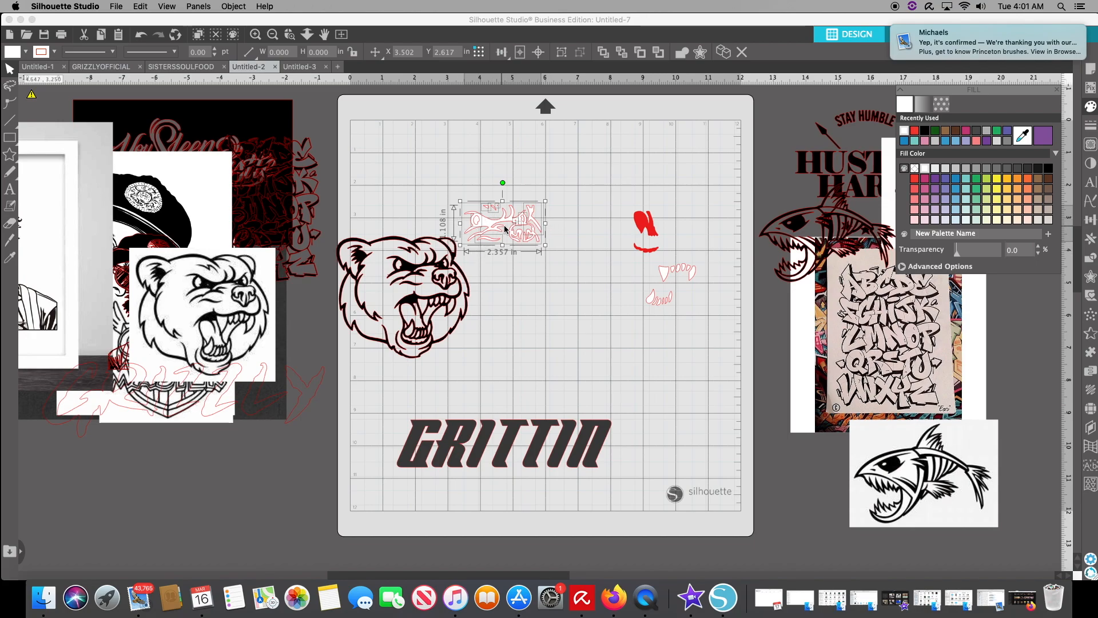
pyautogui.click(515, 284)
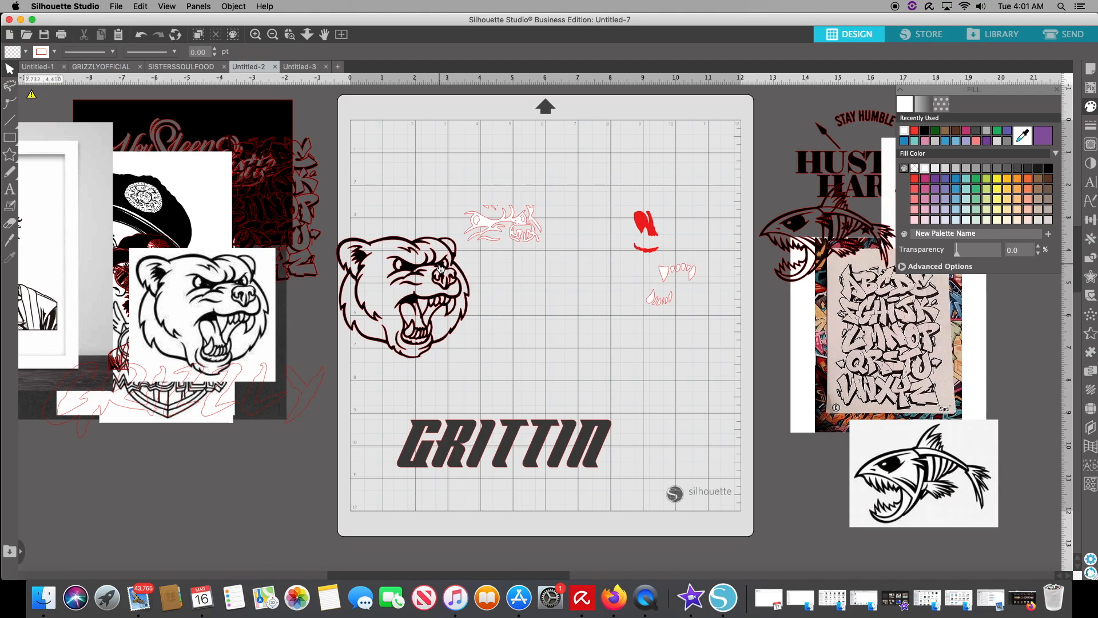
pyautogui.moveTo(500, 224); pyautogui.dragTo(550, 298)
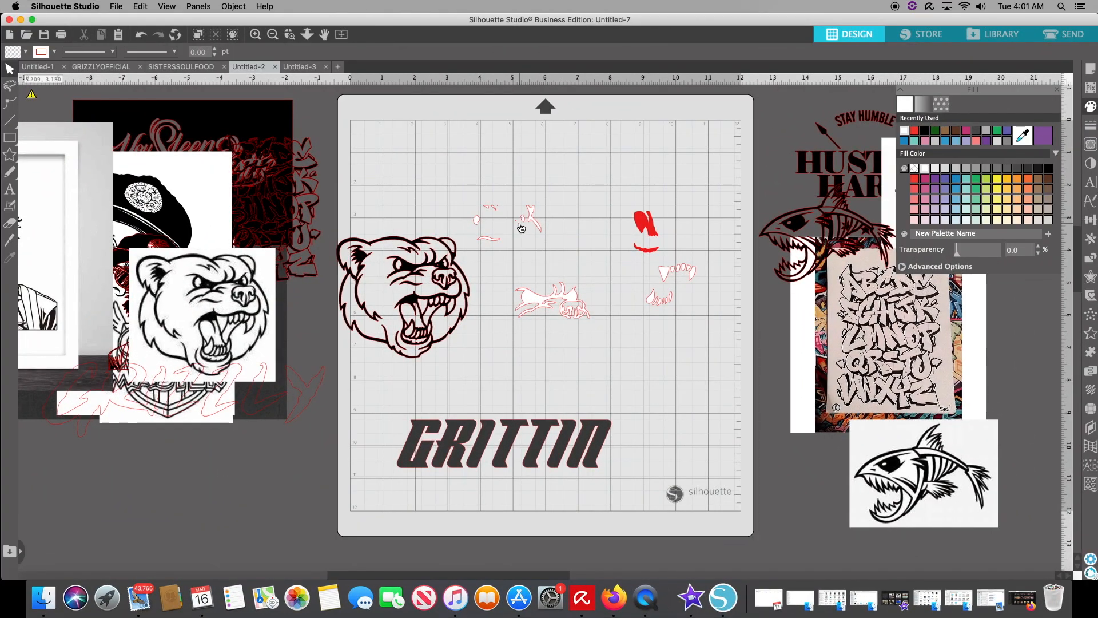
pyautogui.moveTo(520, 224); pyautogui.dragTo(521, 227)
pyautogui.click(522, 230)
pyautogui.click(521, 230)
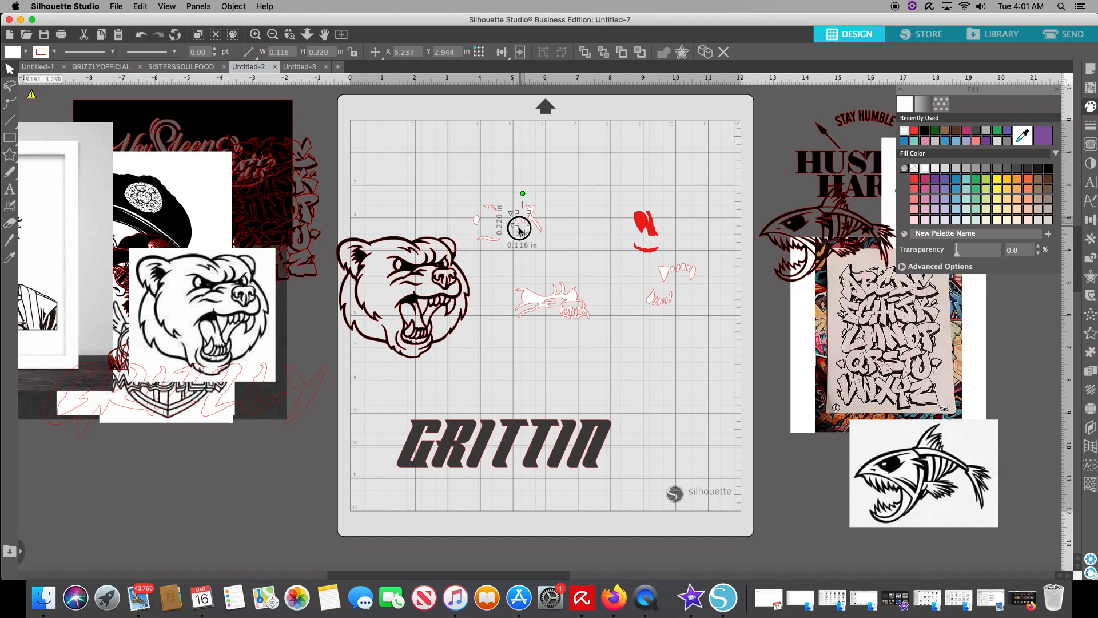
pyautogui.moveTo(520, 231); pyautogui.dragTo(520, 232)
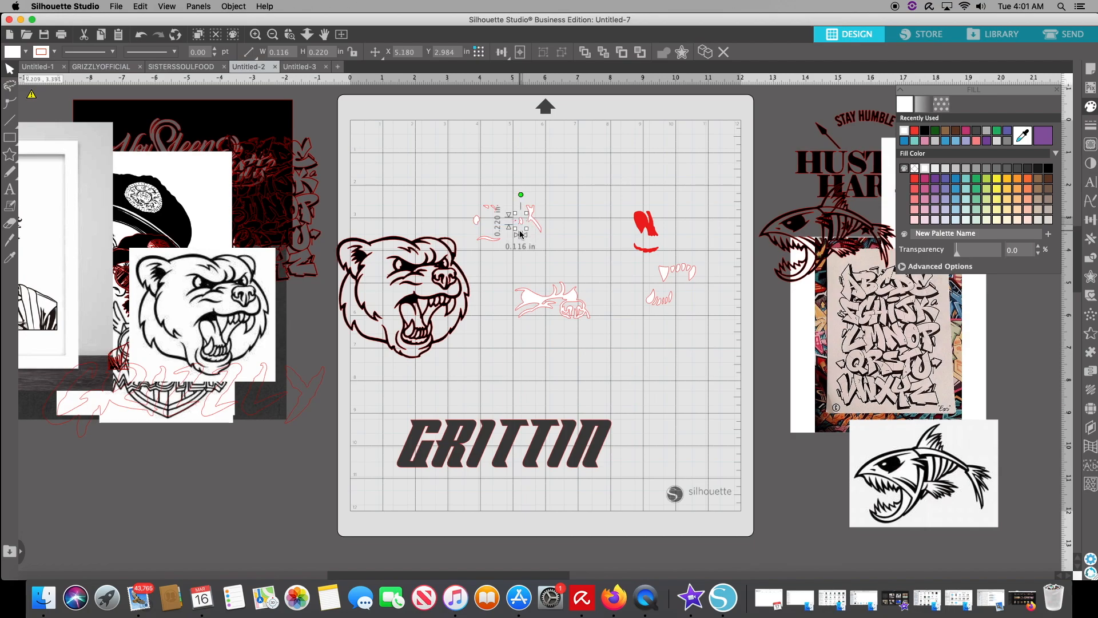
pyautogui.moveTo(520, 232); pyautogui.dragTo(521, 228)
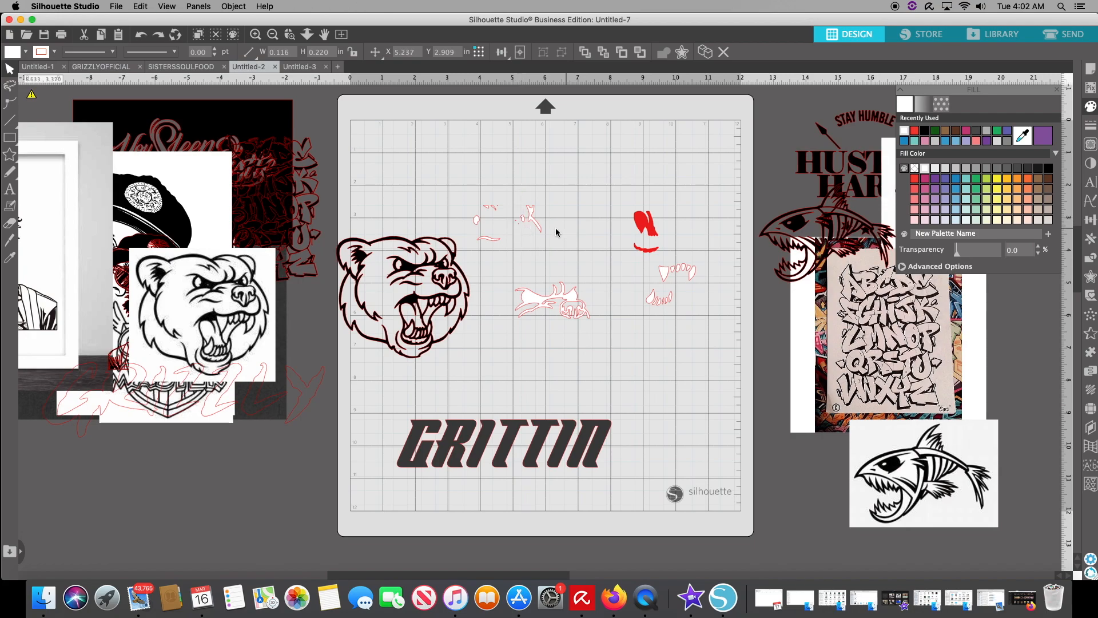
# Step: Remove the Y-shaped piece, the small slivers above the eyes and the long sliver below them from the traced pieces
pyautogui.click(535, 223)
pyautogui.rightClick(535, 223)
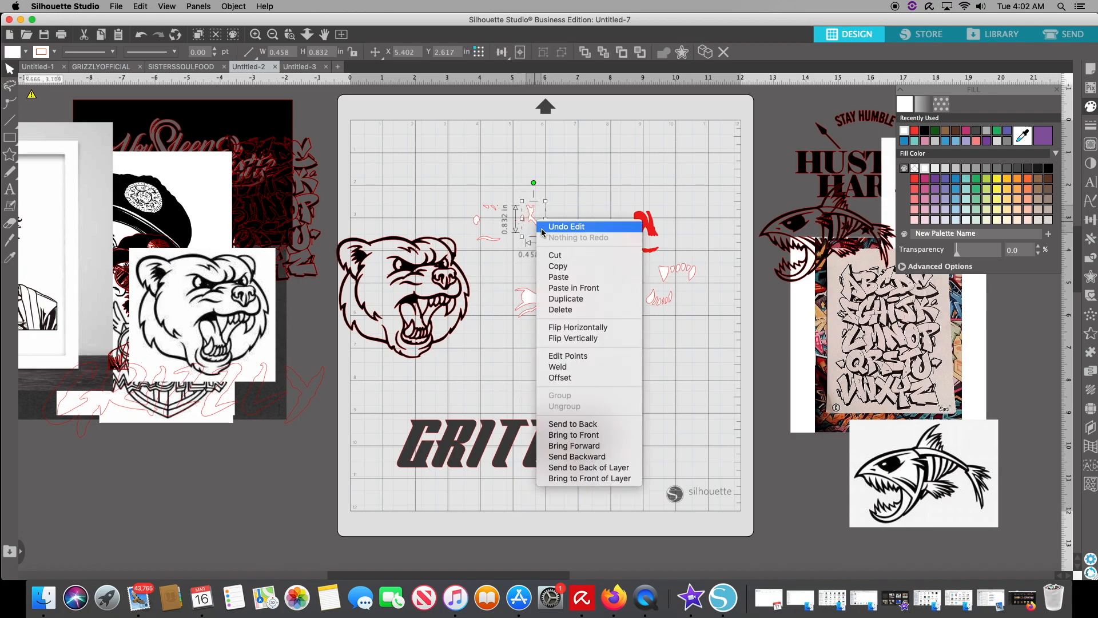
pyautogui.click(552, 249)
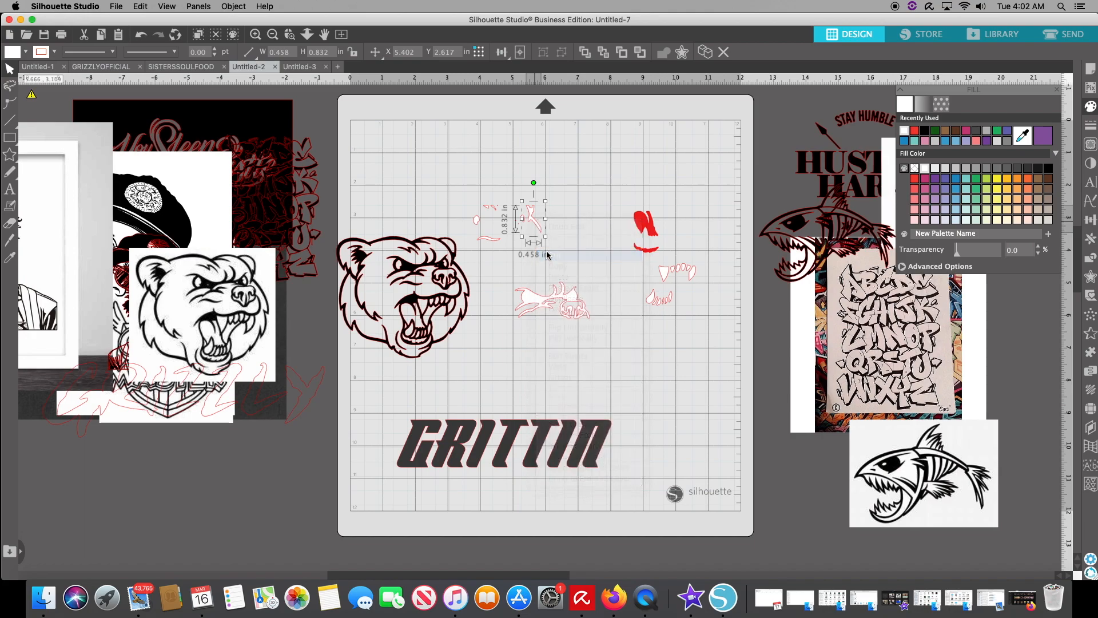
pyautogui.click(490, 210)
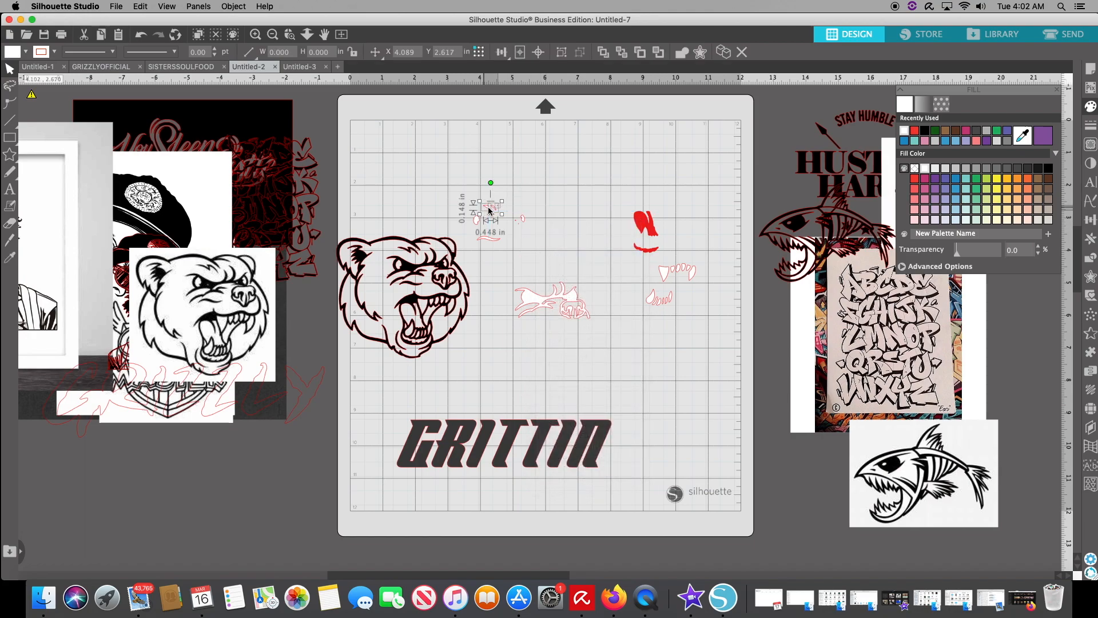
pyautogui.rightClick(490, 209)
pyautogui.click(509, 243)
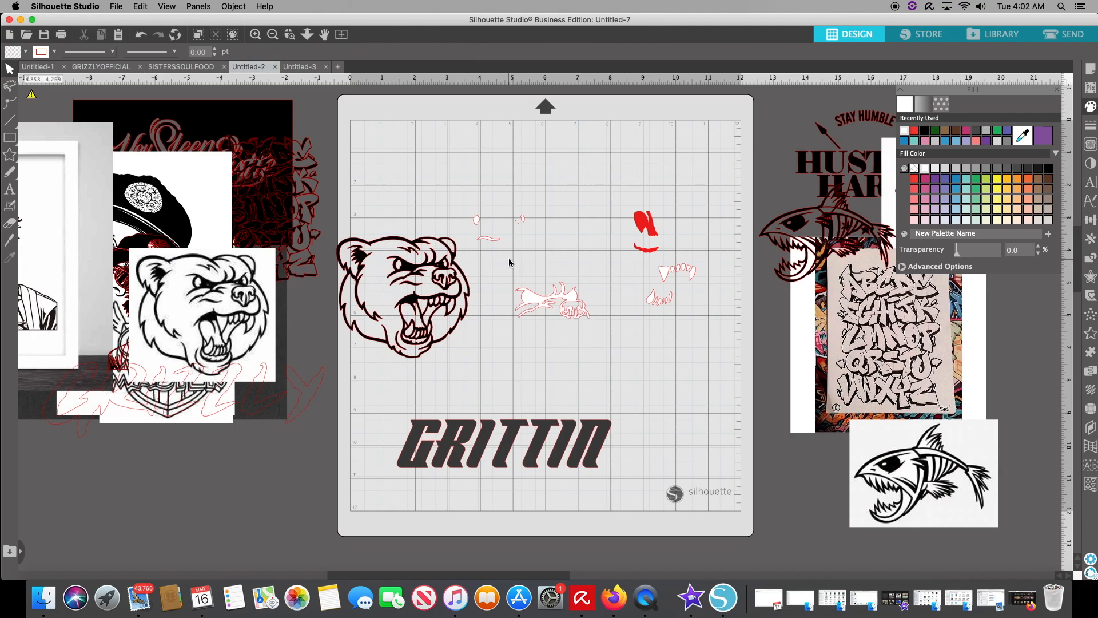
pyautogui.click(488, 238)
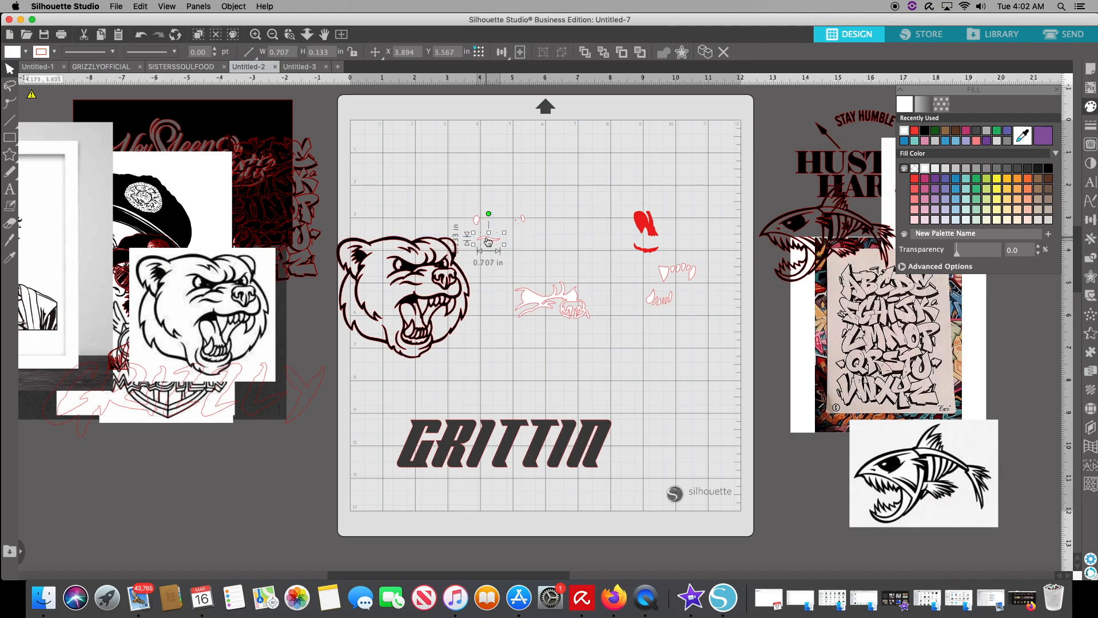
pyautogui.rightClick(490, 237)
pyautogui.click(507, 272)
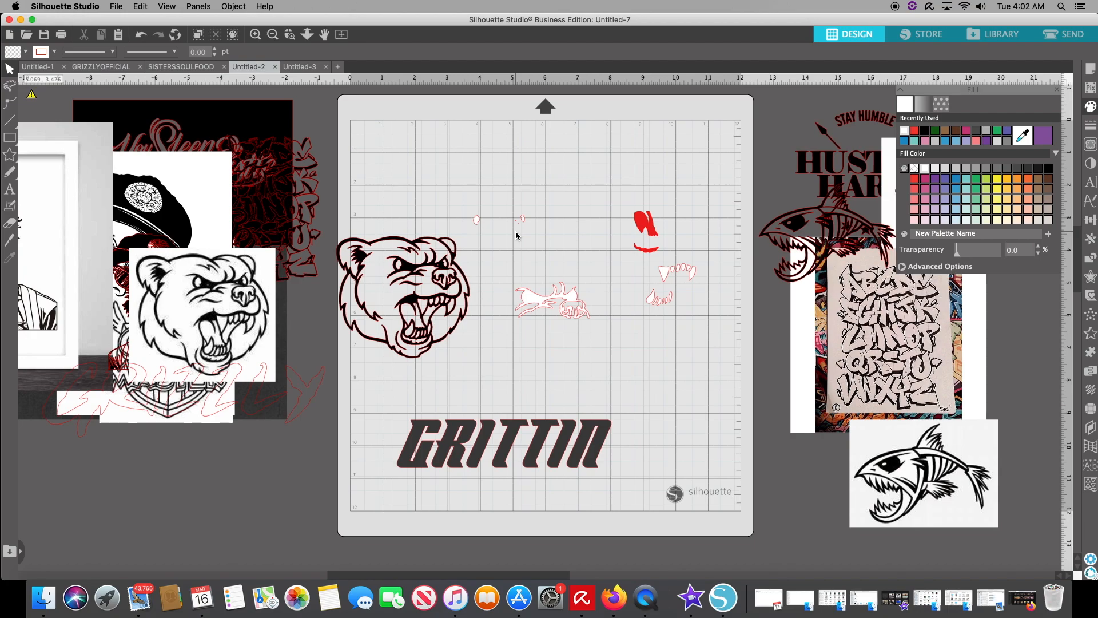
# Step: Cut the tiny stray fragment just below and beside the smaller eye piece
pyautogui.scroll(8, 515, 235)
pyautogui.scroll(5, 522, 235)
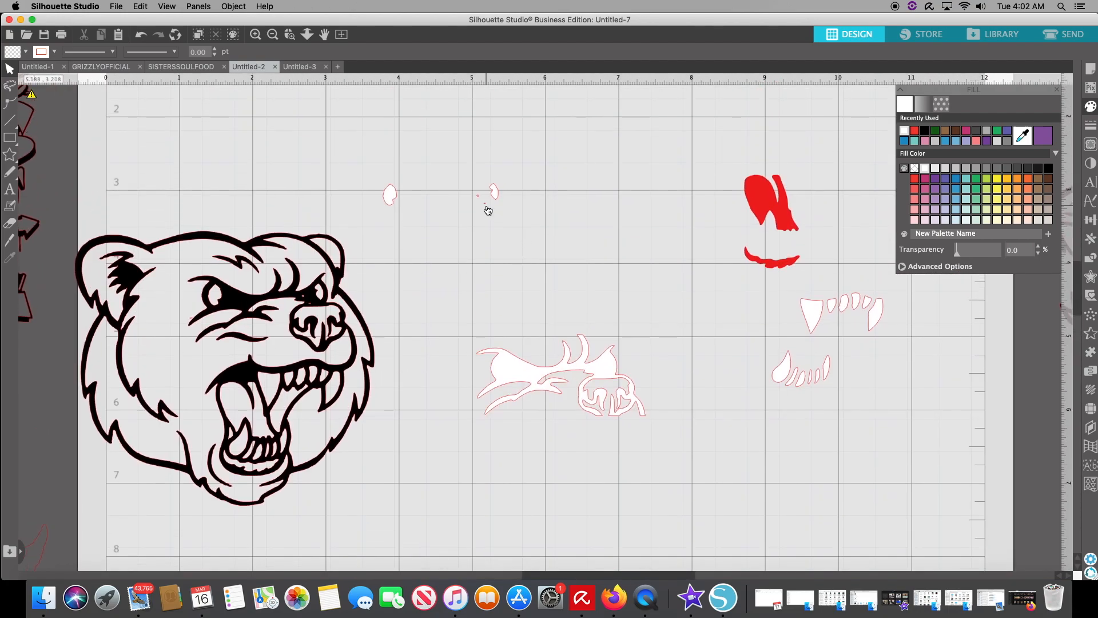
pyautogui.click(484, 196)
pyautogui.rightClick(485, 201)
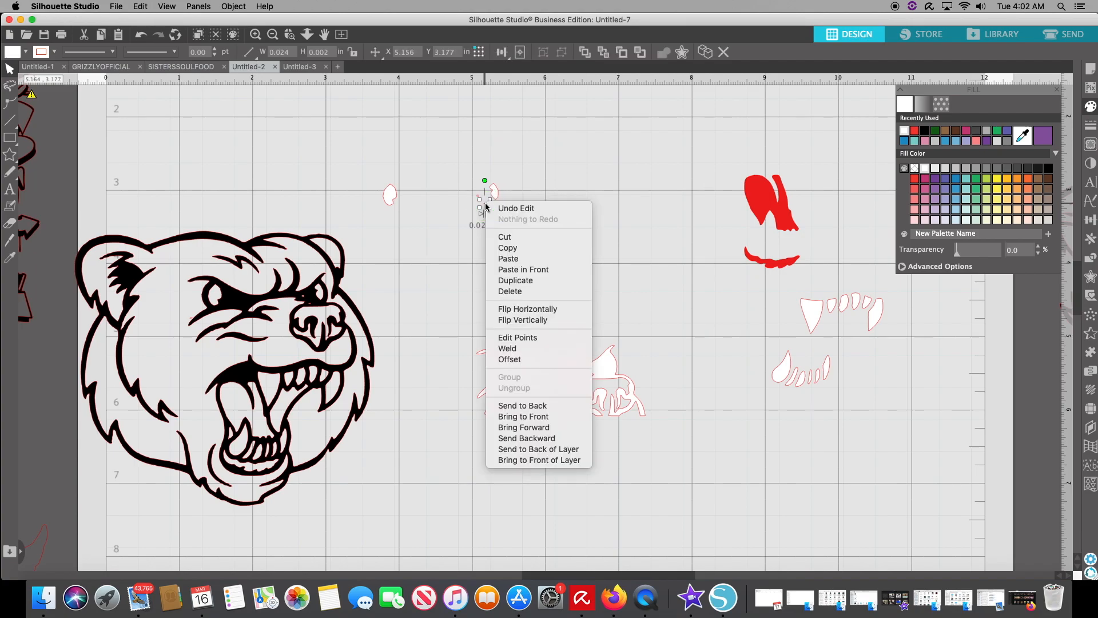
pyautogui.click(501, 237)
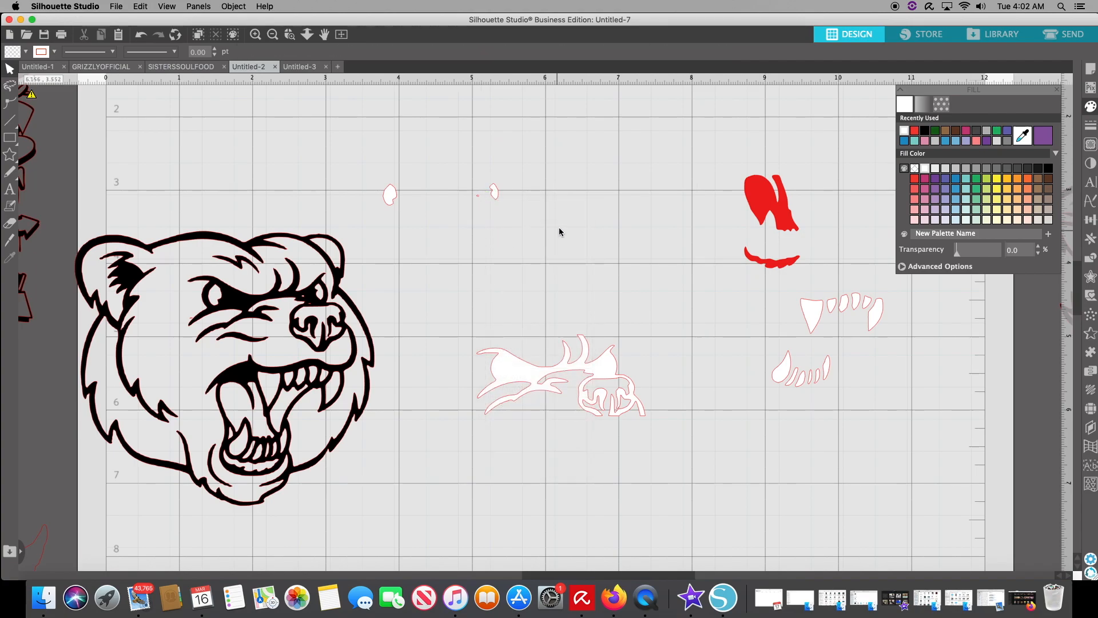
# Step: Group the two white eye pieces together with the small speck between them
pyautogui.moveTo(519, 175); pyautogui.dragTo(373, 175)
pyautogui.rightClick(475, 193)
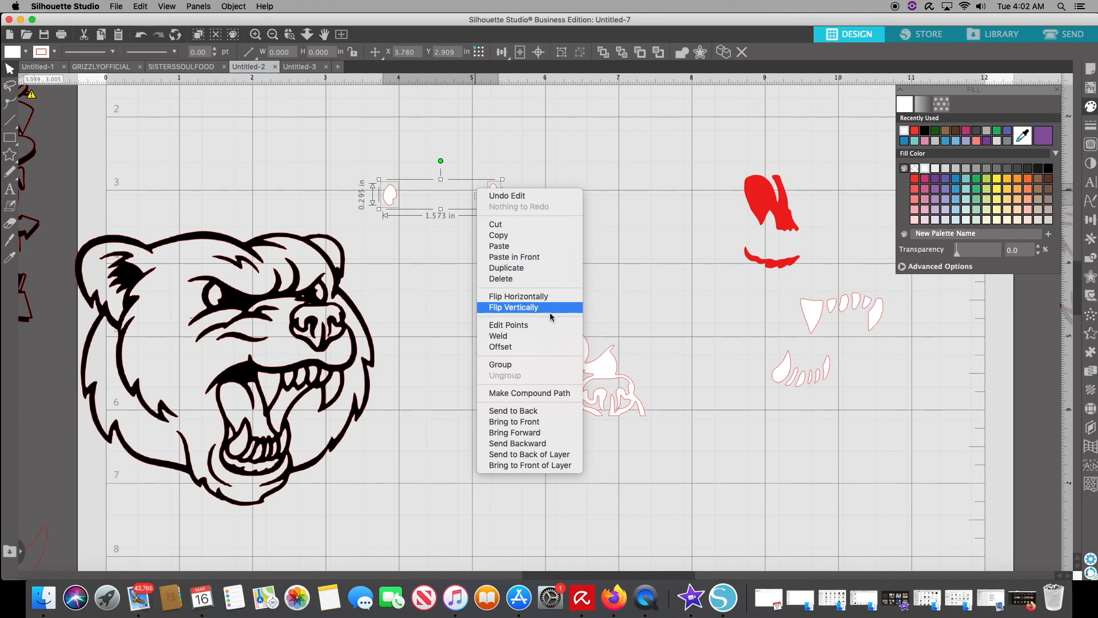
pyautogui.click(527, 365)
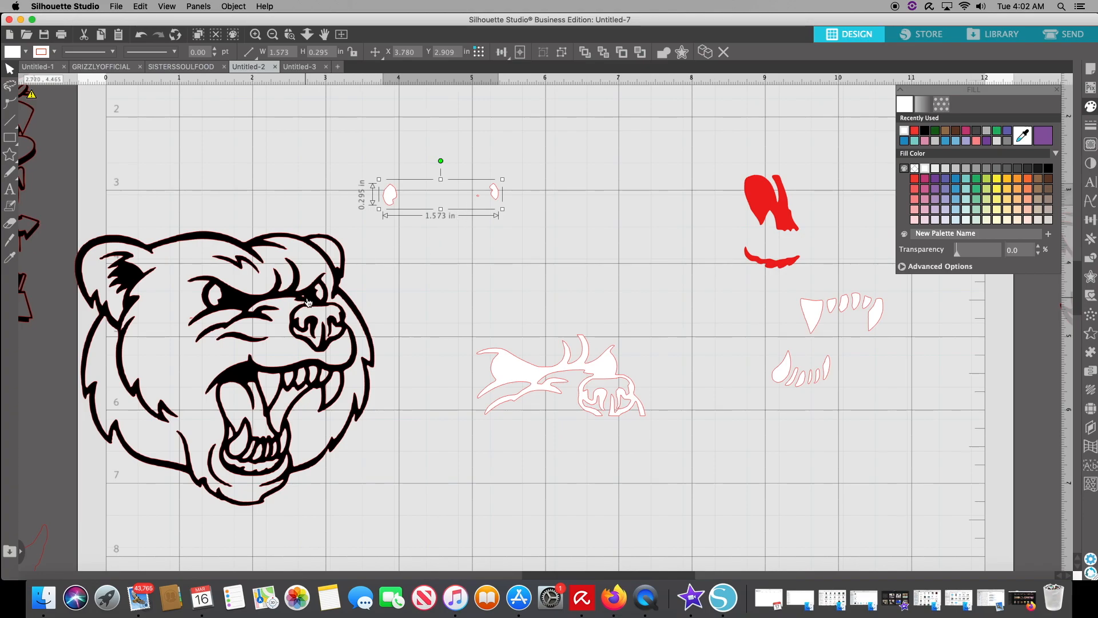
# Step: Test the white eye group's fit over the bear's eyes, and move it off to the open area above the leftover face shape
pyautogui.moveTo(497, 201); pyautogui.dragTo(316, 301)
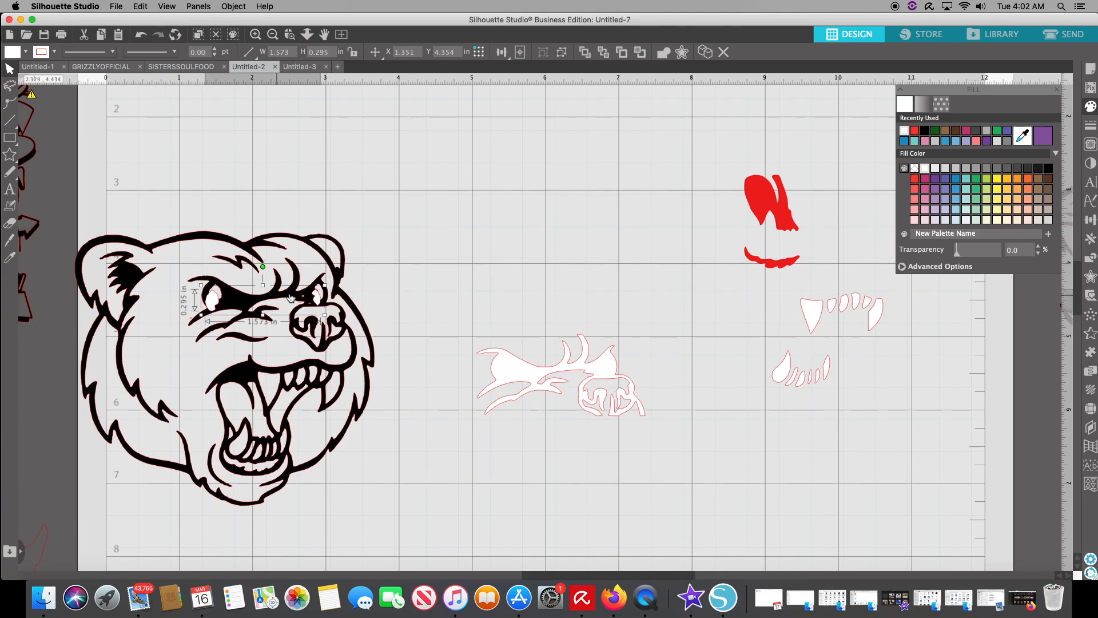
pyautogui.moveTo(318, 304); pyautogui.dragTo(320, 298)
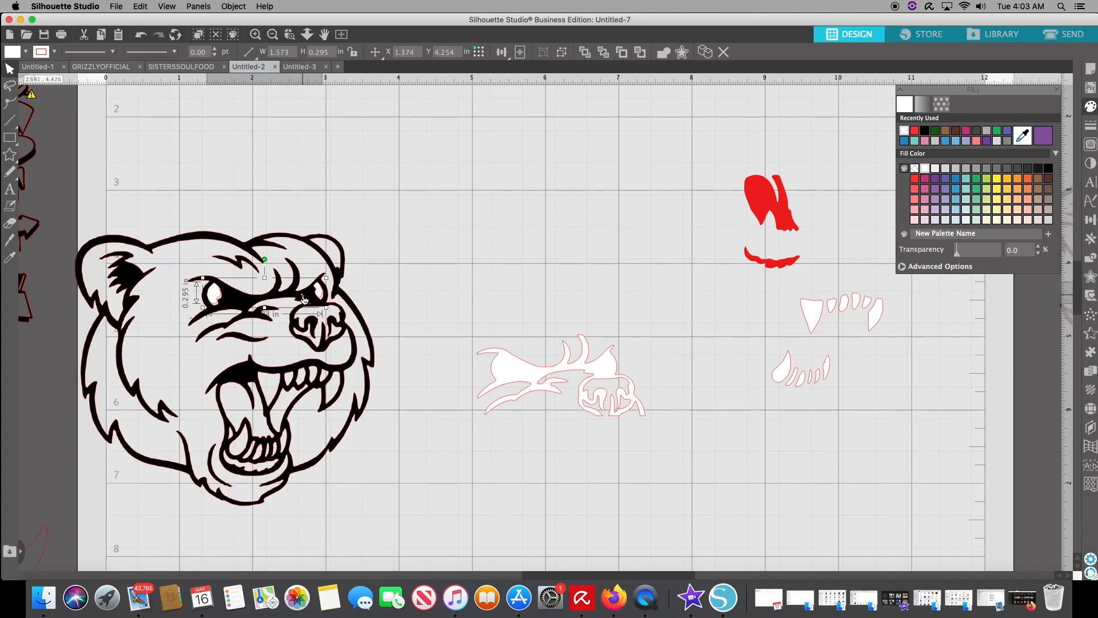
pyautogui.moveTo(303, 296); pyautogui.dragTo(304, 297)
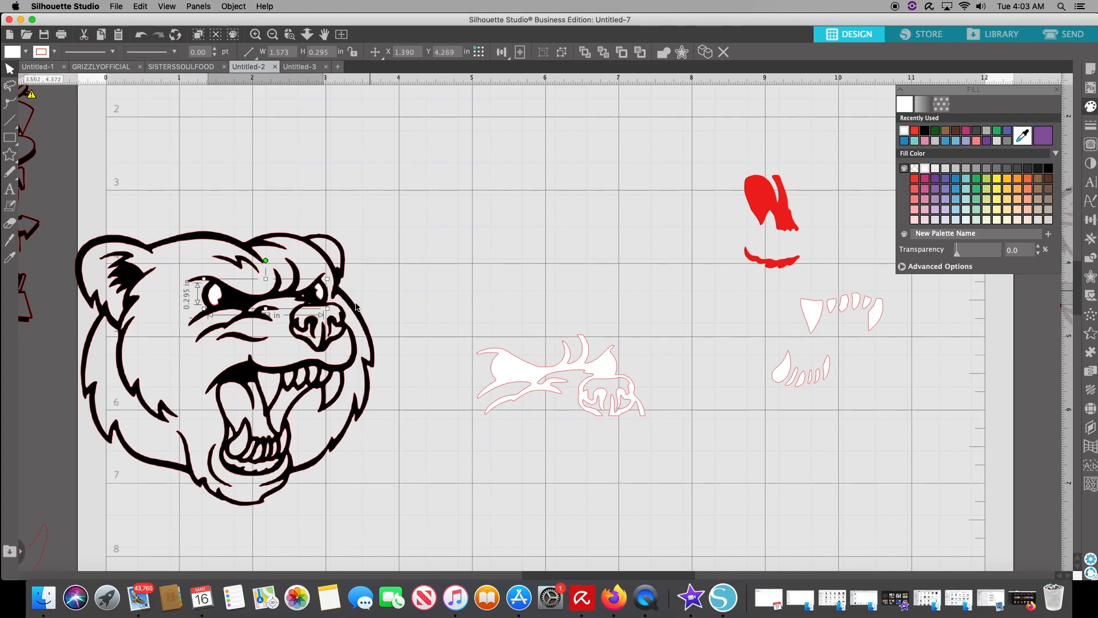
pyautogui.click(323, 298)
pyautogui.moveTo(324, 298); pyautogui.dragTo(627, 140)
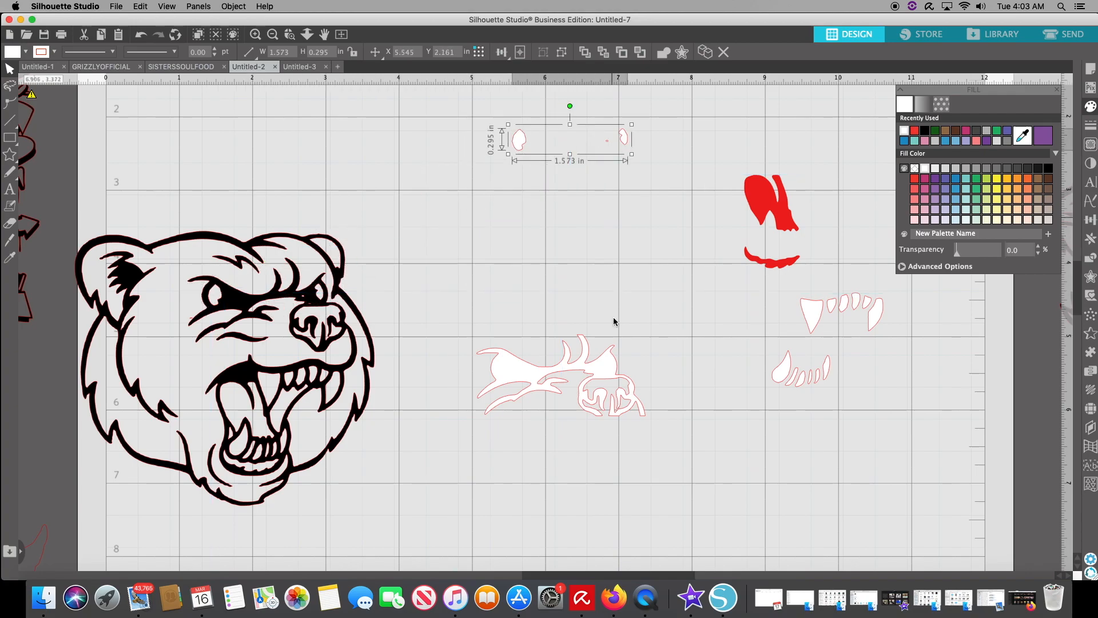
# Step: Cut the leftover white face shape, and move the bear head about two grid squares to the right and slightly up
pyautogui.moveTo(650, 448); pyautogui.dragTo(643, 346)
pyautogui.rightClick(525, 366)
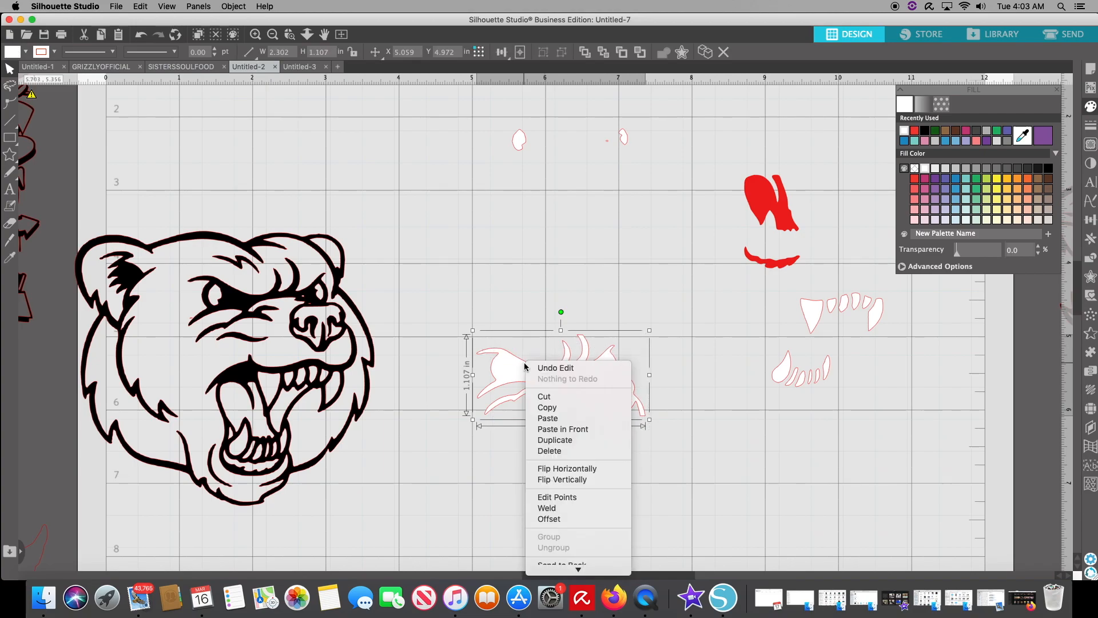
pyautogui.click(559, 400)
pyautogui.moveTo(293, 320); pyautogui.dragTo(439, 290)
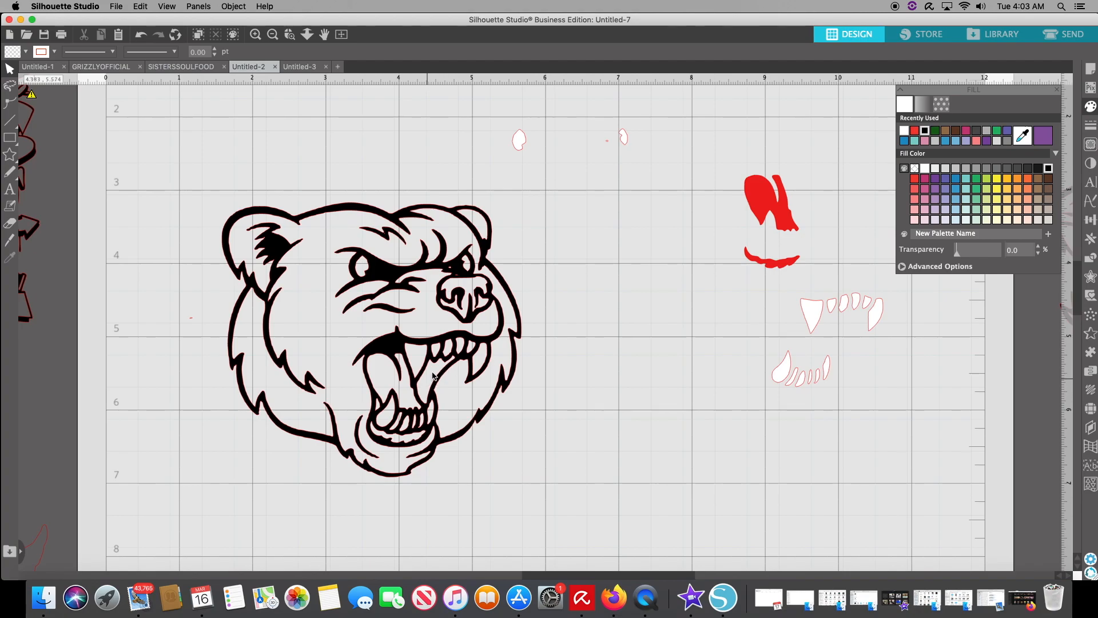
# Step: Trace the right part of the bear's open mouth, from the upper teeth down to the lower teeth
pyautogui.click(1091, 145)
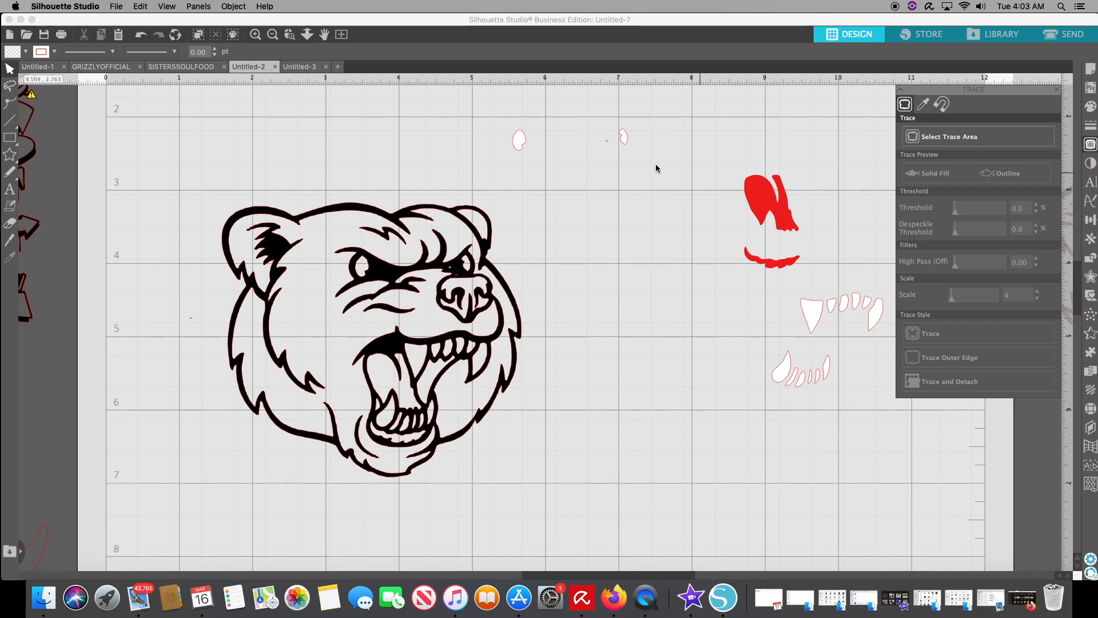
pyautogui.click(942, 142)
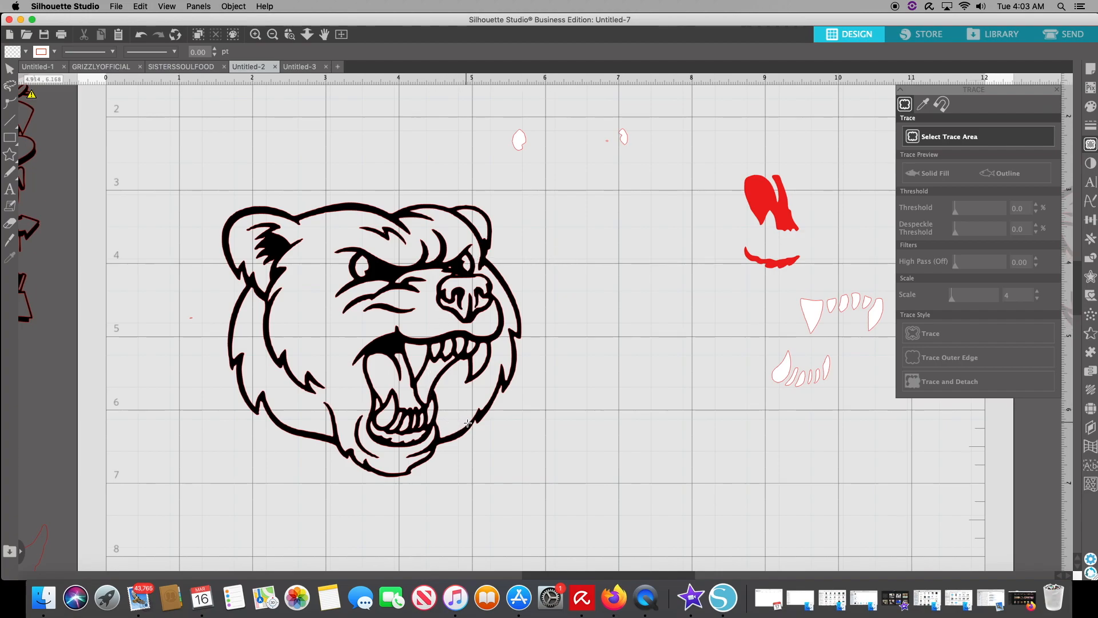
pyautogui.moveTo(465, 422)
pyautogui.mouseDown()
pyautogui.moveTo(462, 326)
pyautogui.moveTo(409, 334)
pyautogui.mouseUp()
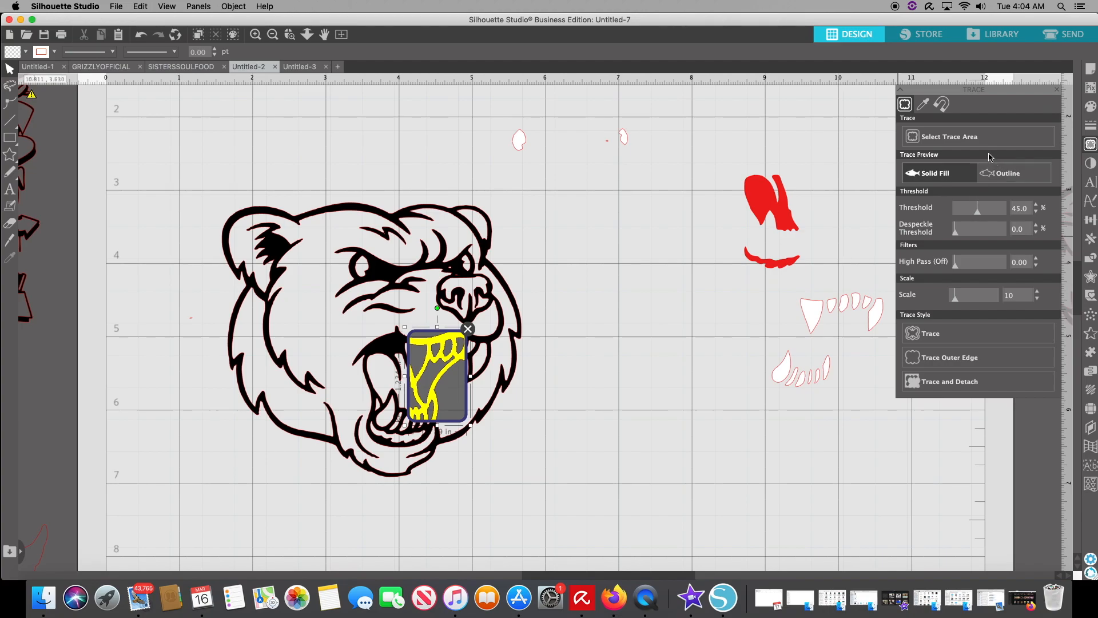
pyautogui.click(948, 137)
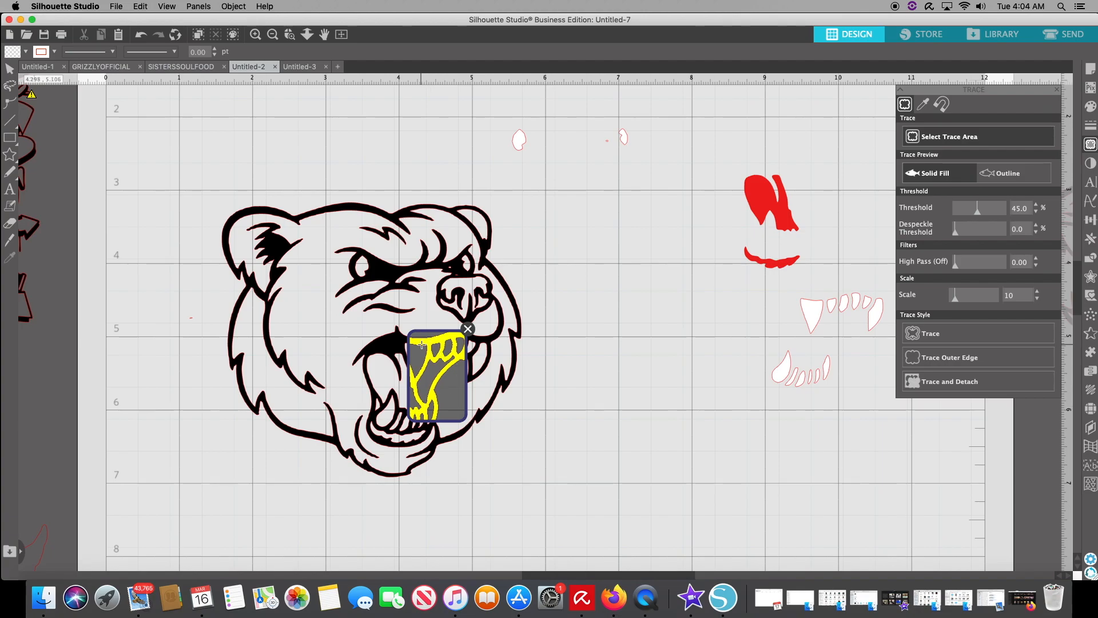
pyautogui.click(926, 342)
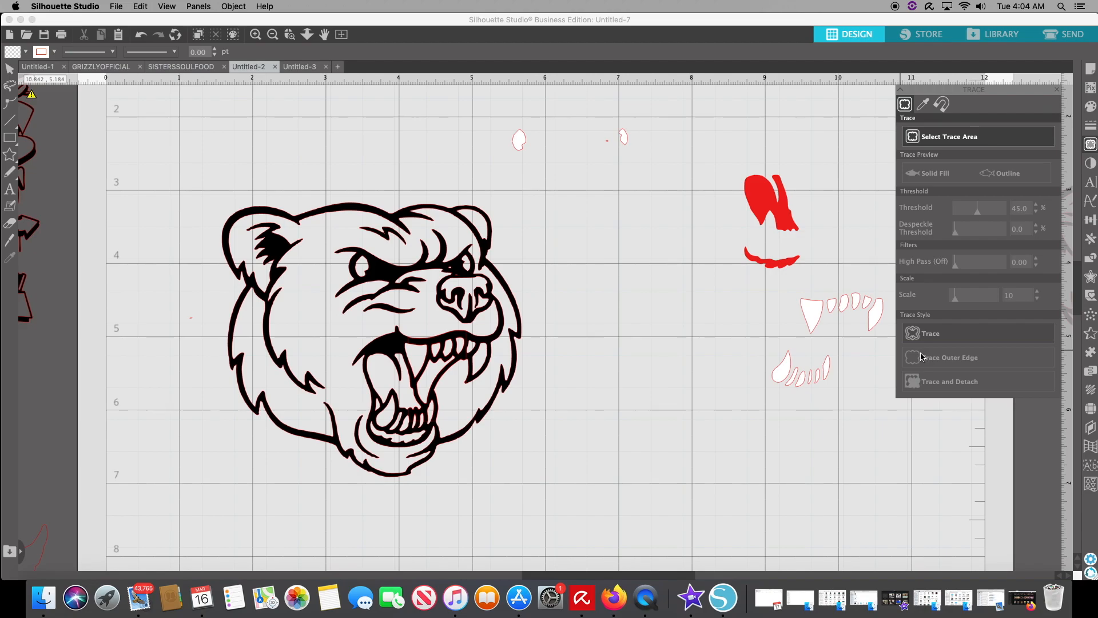
# Step: Move the bear head up and left off the mouth trace, and shift the traced mouth outline further right
pyautogui.moveTo(490, 335)
pyautogui.mouseDown()
pyautogui.moveTo(387, 310)
pyautogui.moveTo(499, 324)
pyautogui.mouseUp()
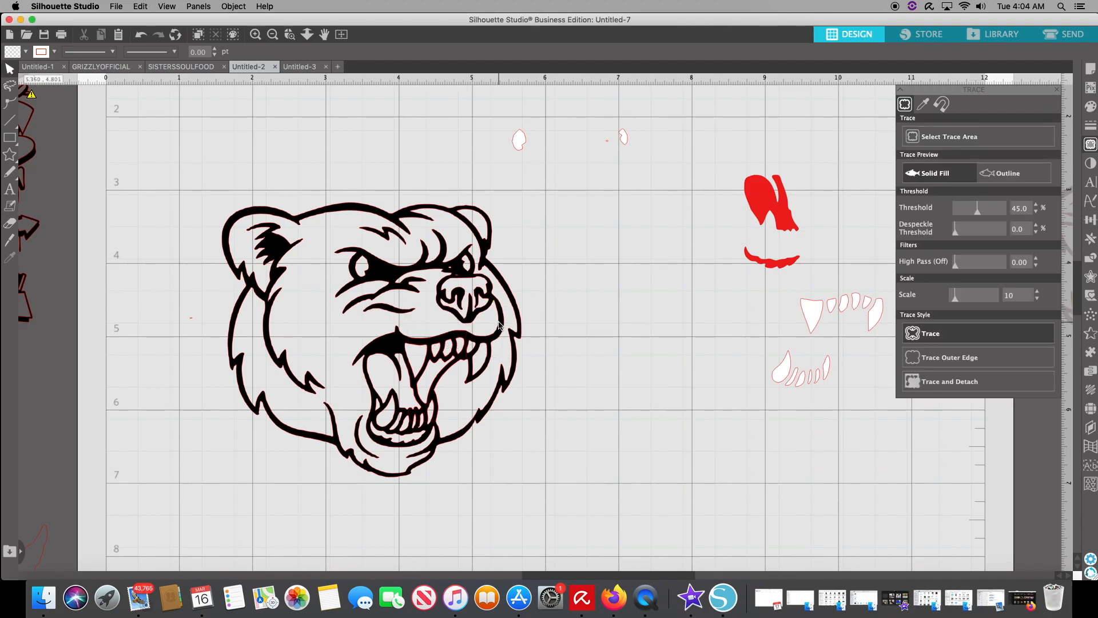
pyautogui.click(9, 70)
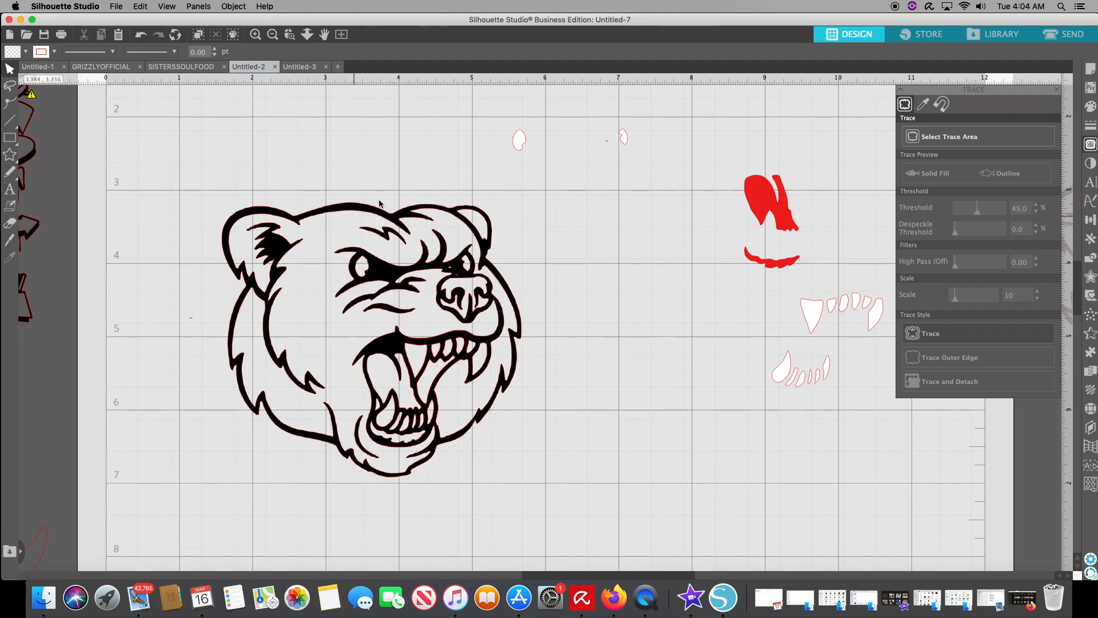
pyautogui.moveTo(392, 231); pyautogui.dragTo(286, 168)
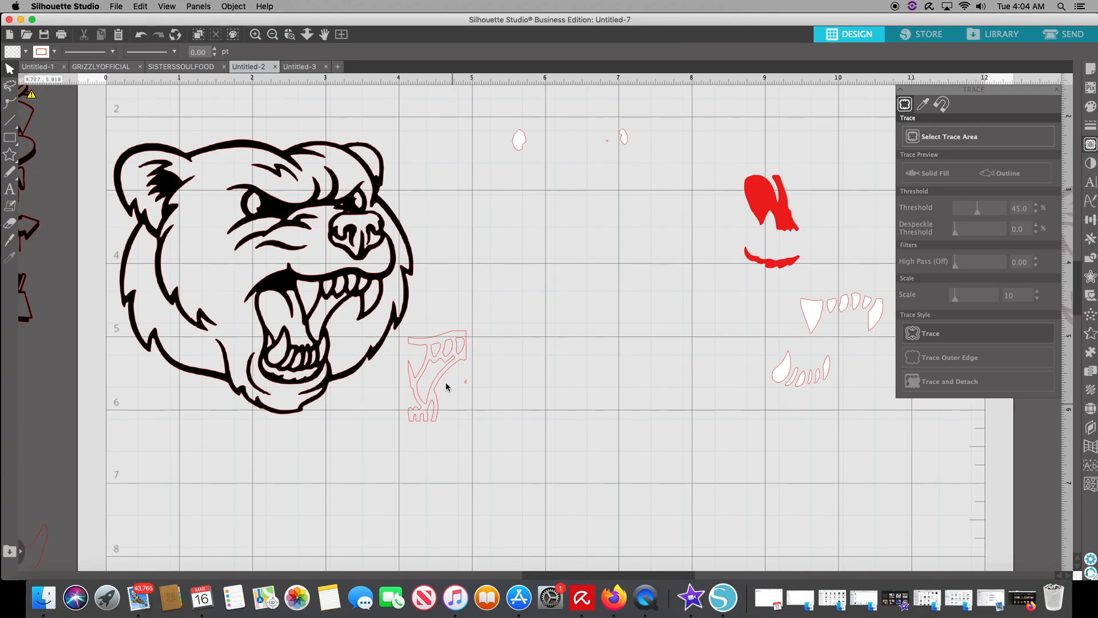
pyautogui.moveTo(467, 383)
pyautogui.mouseDown()
pyautogui.moveTo(524, 380)
pyautogui.moveTo(513, 369)
pyautogui.mouseUp()
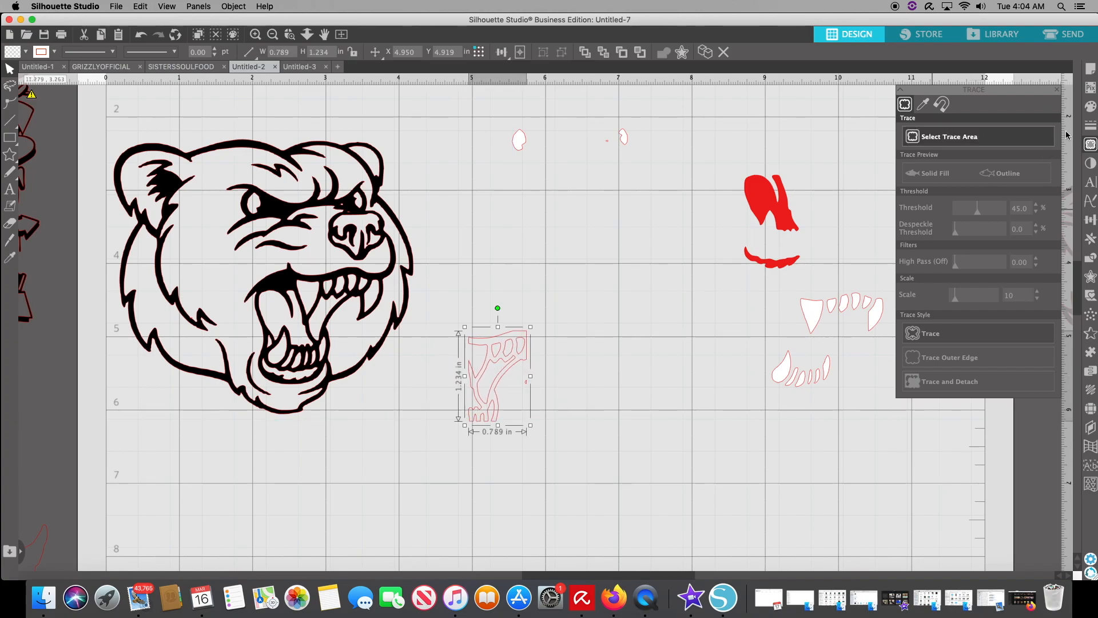
# Step: Fill the traced mouth outline with black, release its compound path, and shift the released pieces slightly left
pyautogui.click(1091, 107)
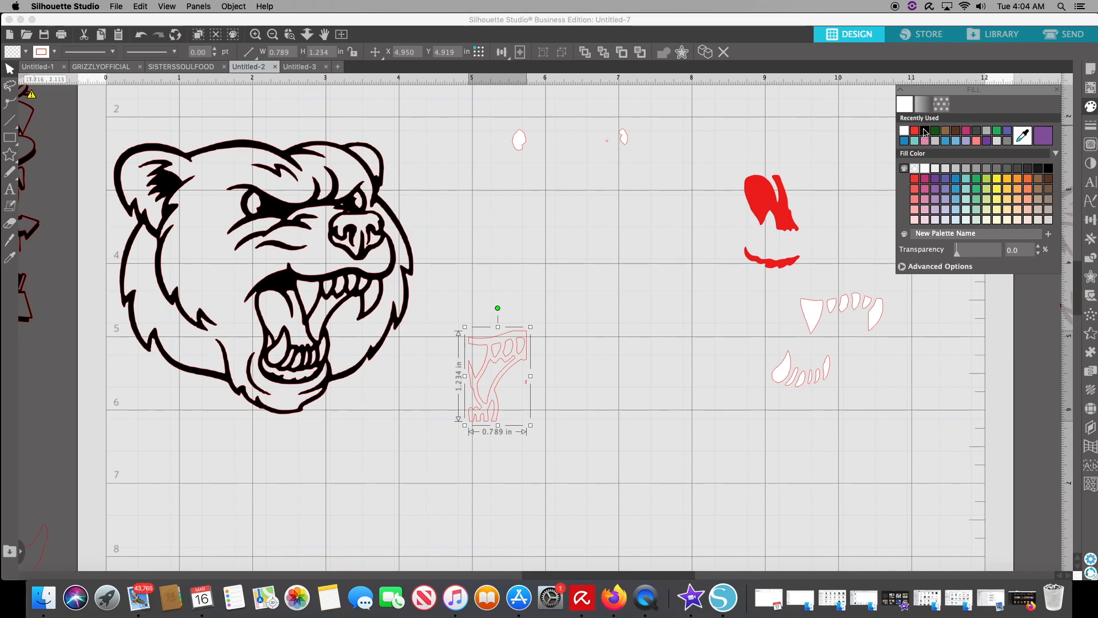
pyautogui.click(1048, 168)
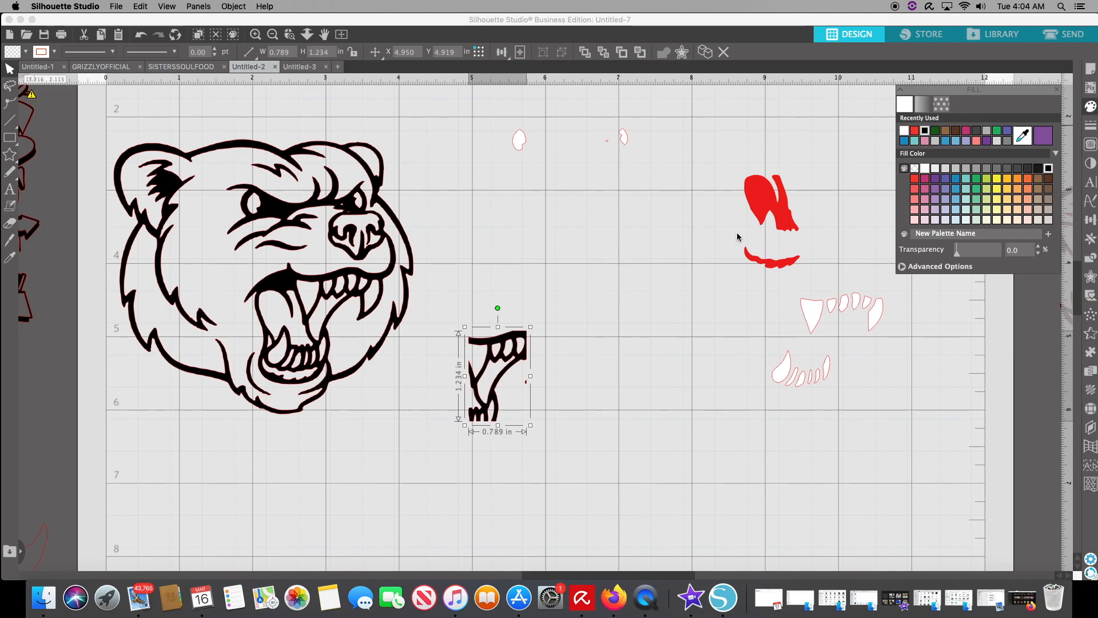
pyautogui.rightClick(503, 352)
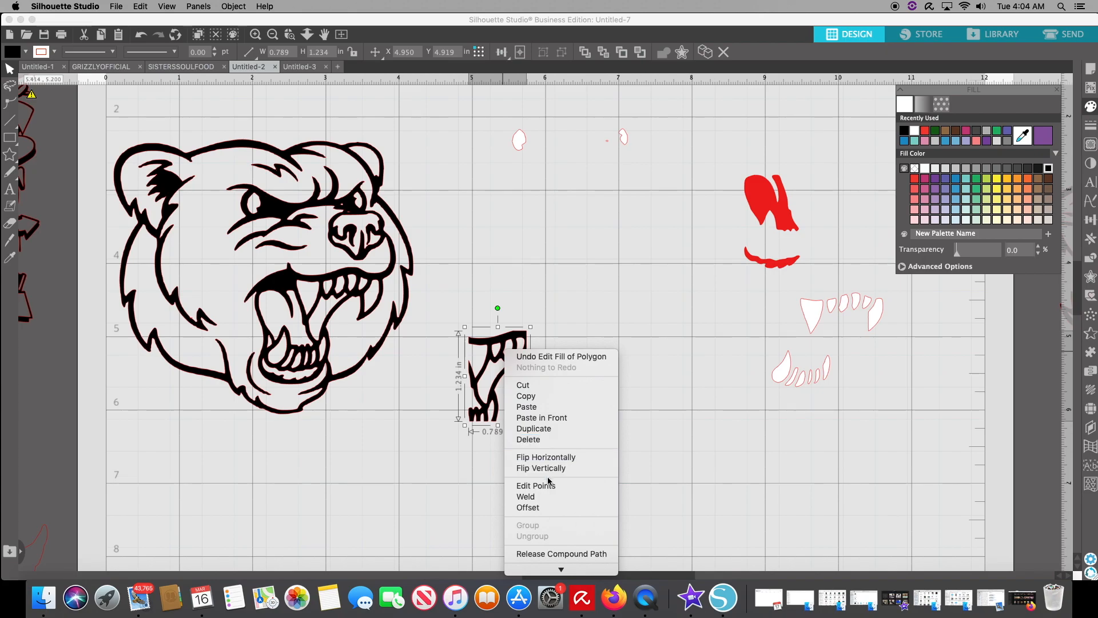
pyautogui.click(559, 554)
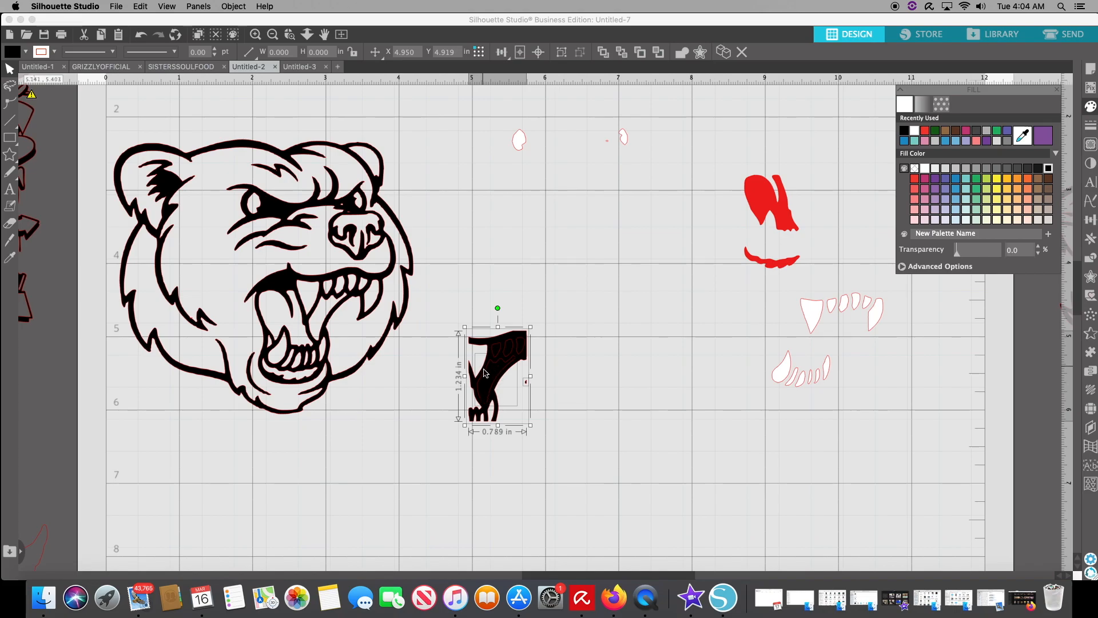
pyautogui.moveTo(496, 367)
pyautogui.mouseDown()
pyautogui.moveTo(470, 370)
pyautogui.moveTo(479, 371)
pyautogui.mouseUp()
pyautogui.click(550, 351)
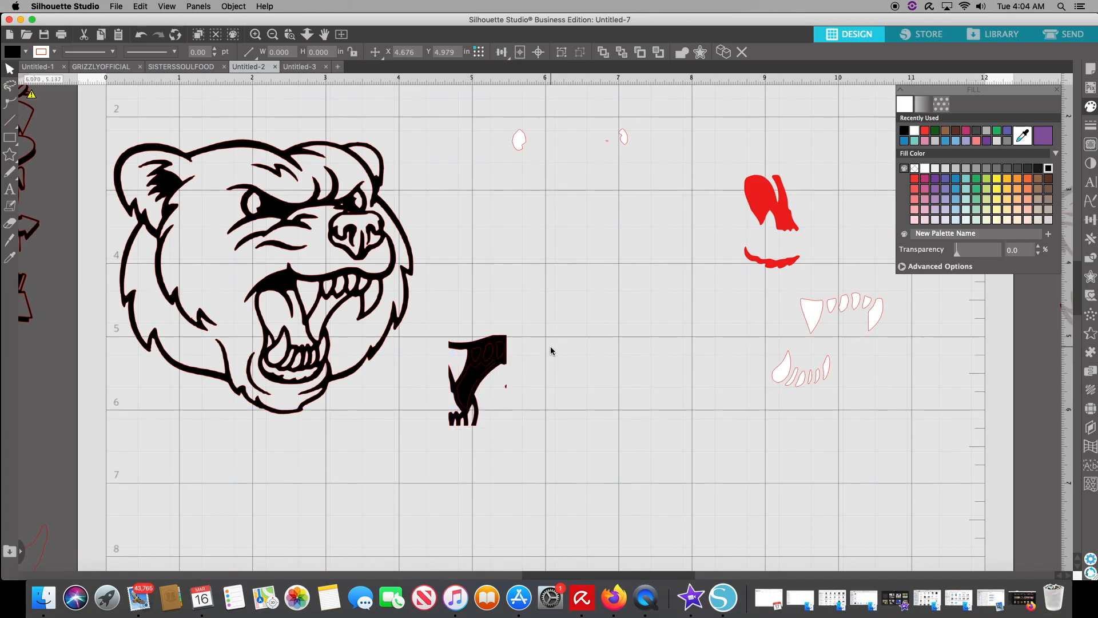
# Step: Separate the released mouth pieces by moving the large outline down and right and the curved inner-mouth piece up to open space
pyautogui.click(482, 369)
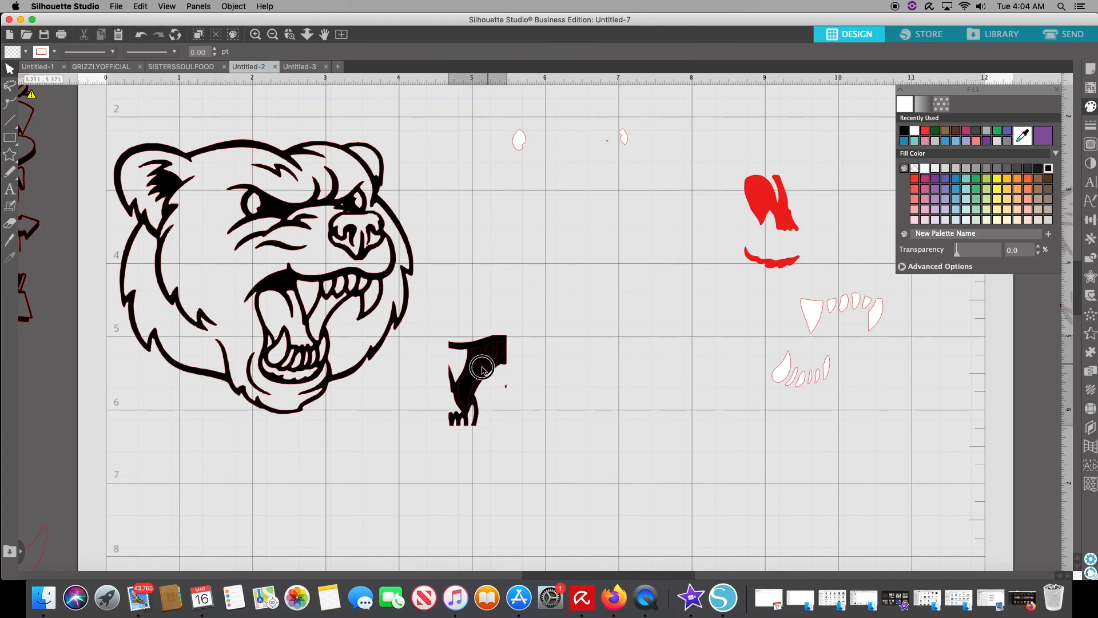
pyautogui.moveTo(482, 368); pyautogui.dragTo(588, 428)
pyautogui.moveTo(466, 383); pyautogui.dragTo(538, 257)
pyautogui.click(514, 341)
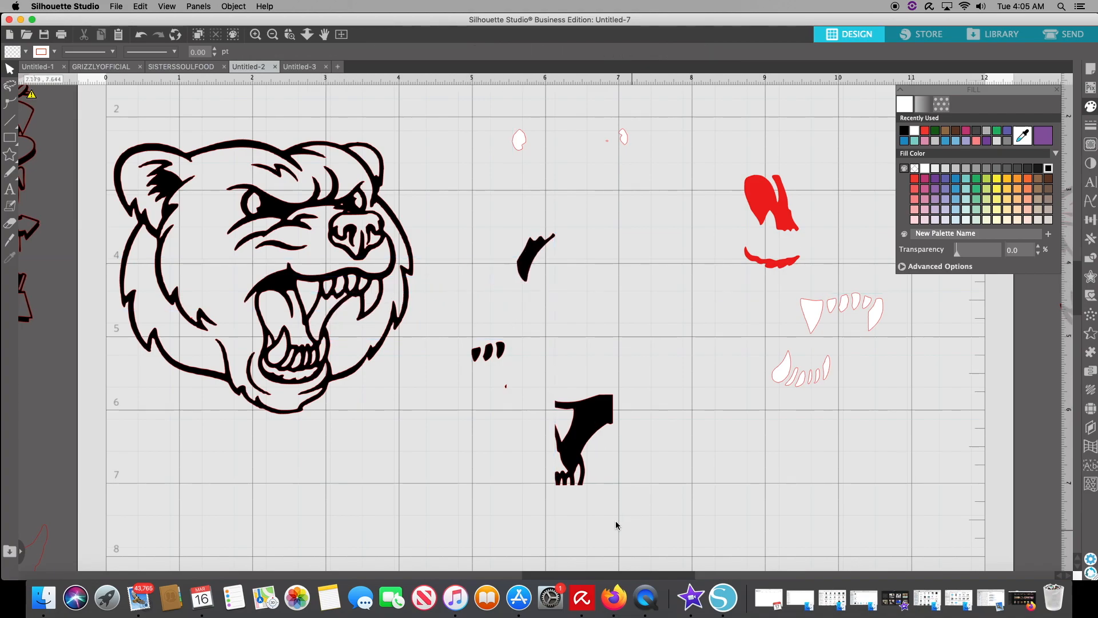
# Step: Delete the three small black tooth pieces with the stray speck, and cut the large black mouth outline
pyautogui.moveTo(475, 443); pyautogui.dragTo(541, 343)
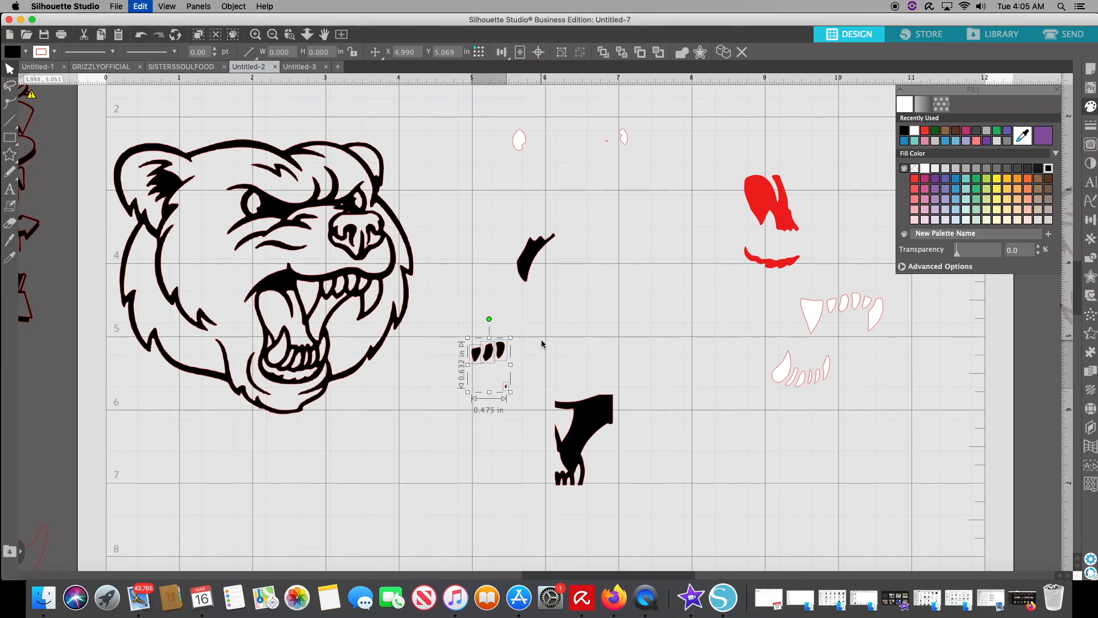
pyautogui.press('Delete')
pyautogui.click(565, 428)
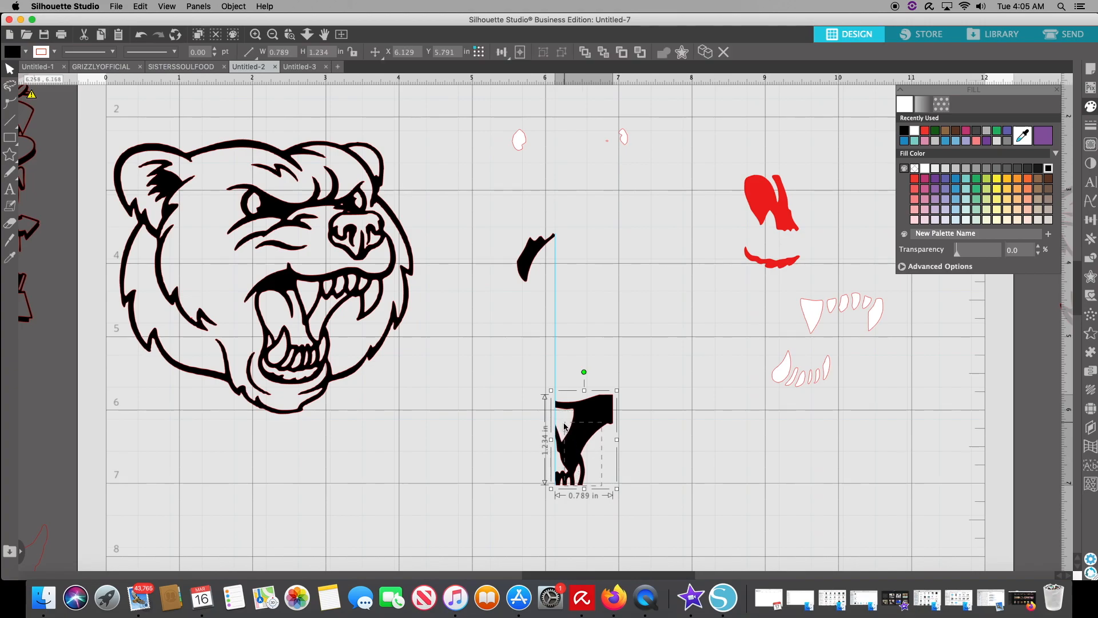
pyautogui.press('super+x')
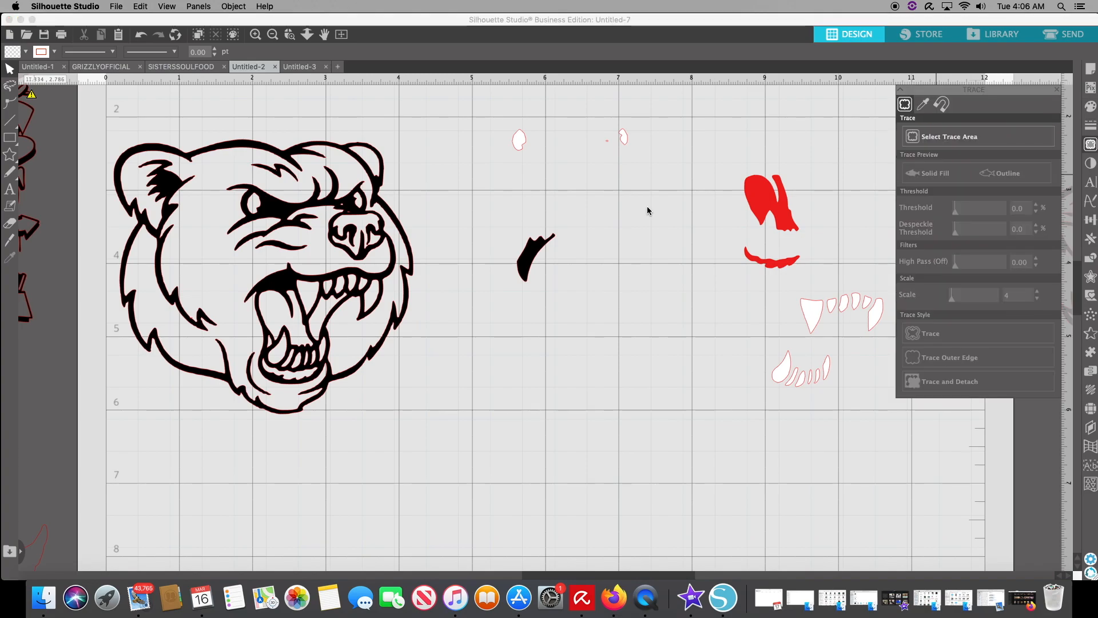
# Step: Trace the bear's nose using a trace area drawn closely around it
pyautogui.click(945, 139)
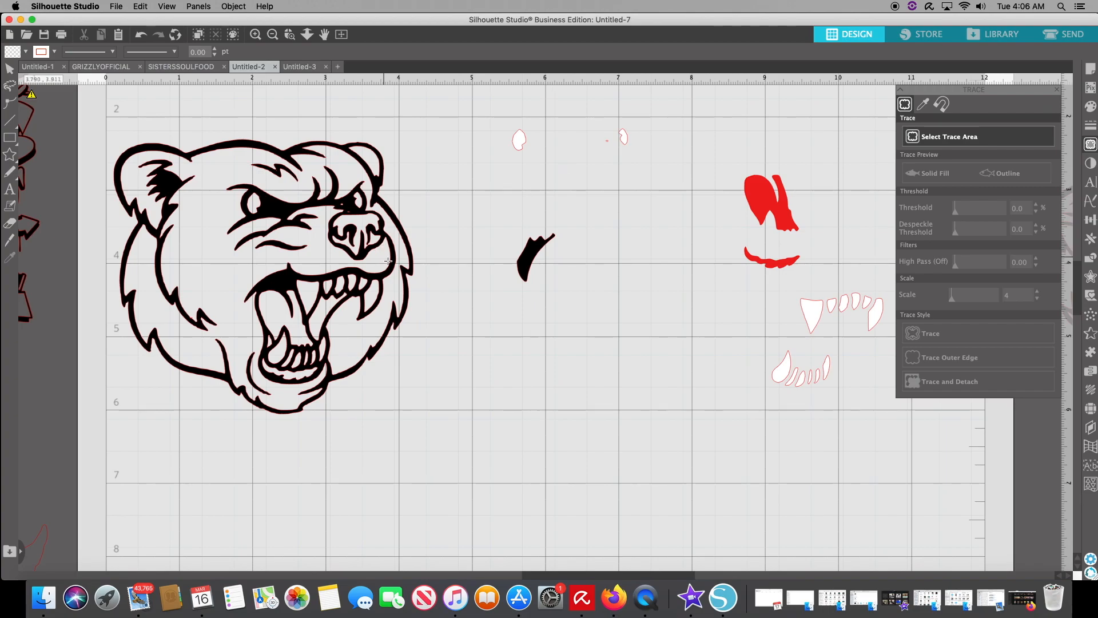
pyautogui.moveTo(390, 264)
pyautogui.mouseDown()
pyautogui.moveTo(372, 202)
pyautogui.moveTo(325, 206)
pyautogui.mouseUp()
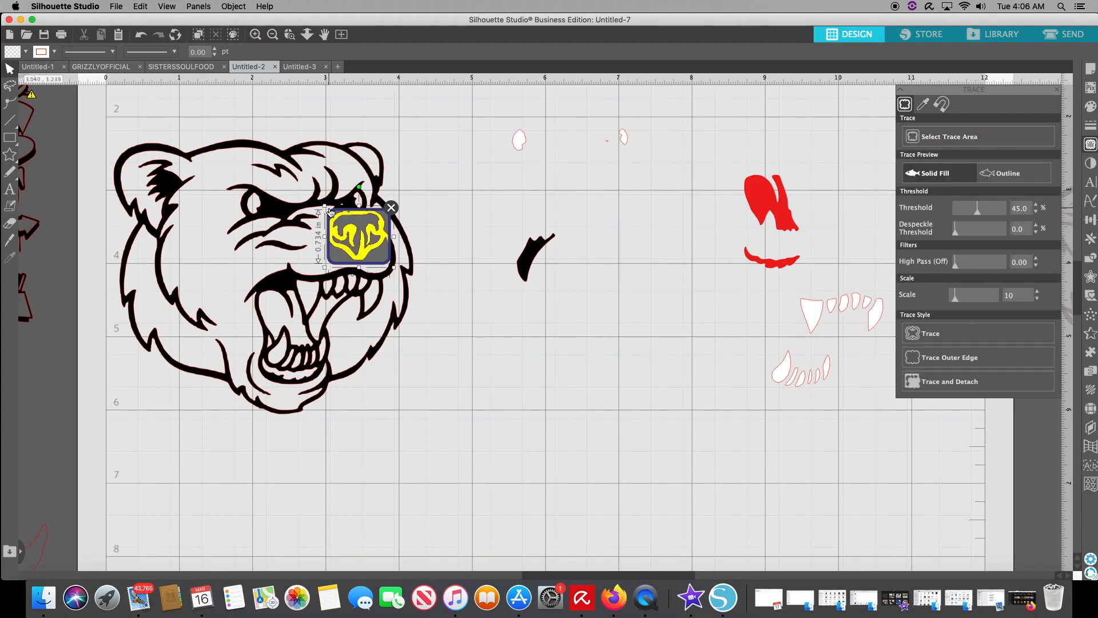
pyautogui.click(927, 334)
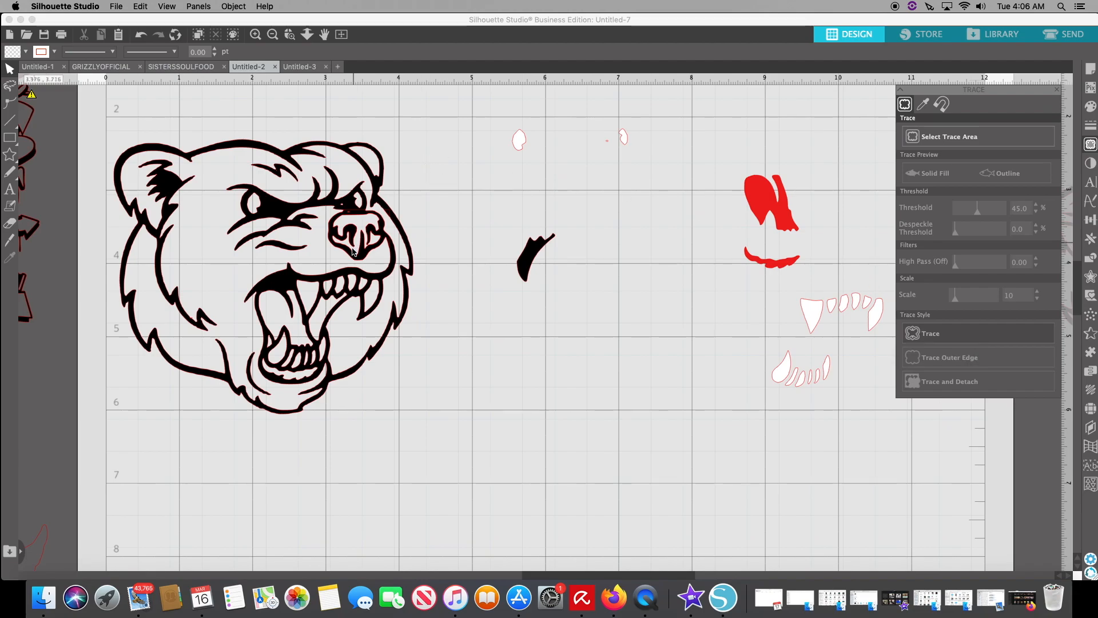
# Step: Move the bear head down off the nose trace, and shift the traced nose slightly up and right
pyautogui.moveTo(353, 252)
pyautogui.mouseDown()
pyautogui.moveTo(313, 252)
pyautogui.moveTo(320, 333)
pyautogui.mouseUp()
pyautogui.moveTo(354, 379); pyautogui.dragTo(366, 399)
pyautogui.click(365, 399)
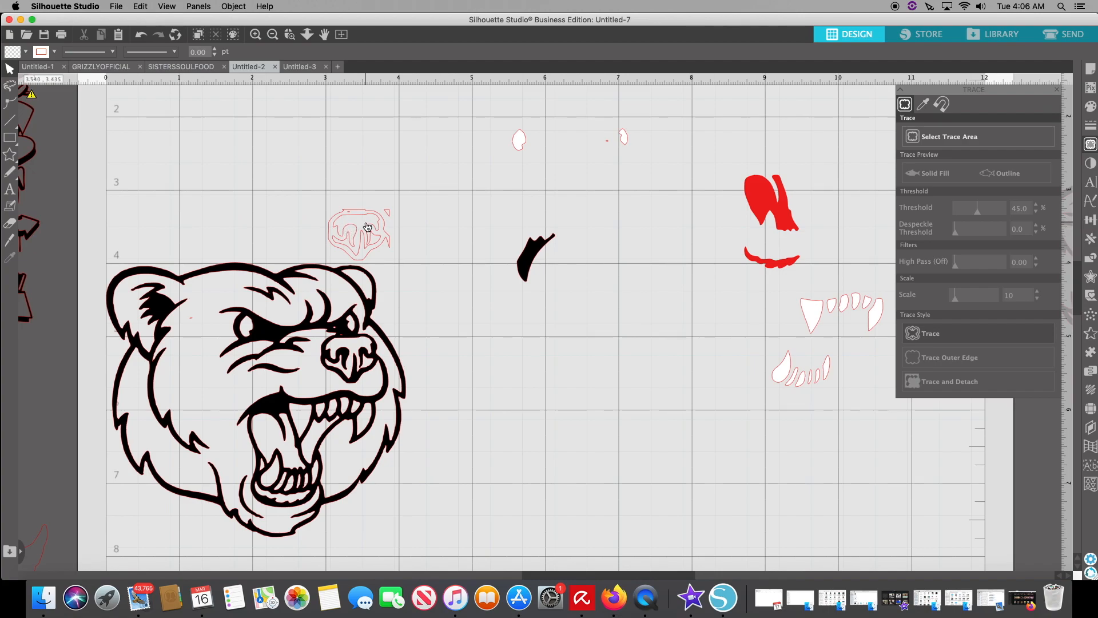
pyautogui.moveTo(366, 238); pyautogui.dragTo(381, 208)
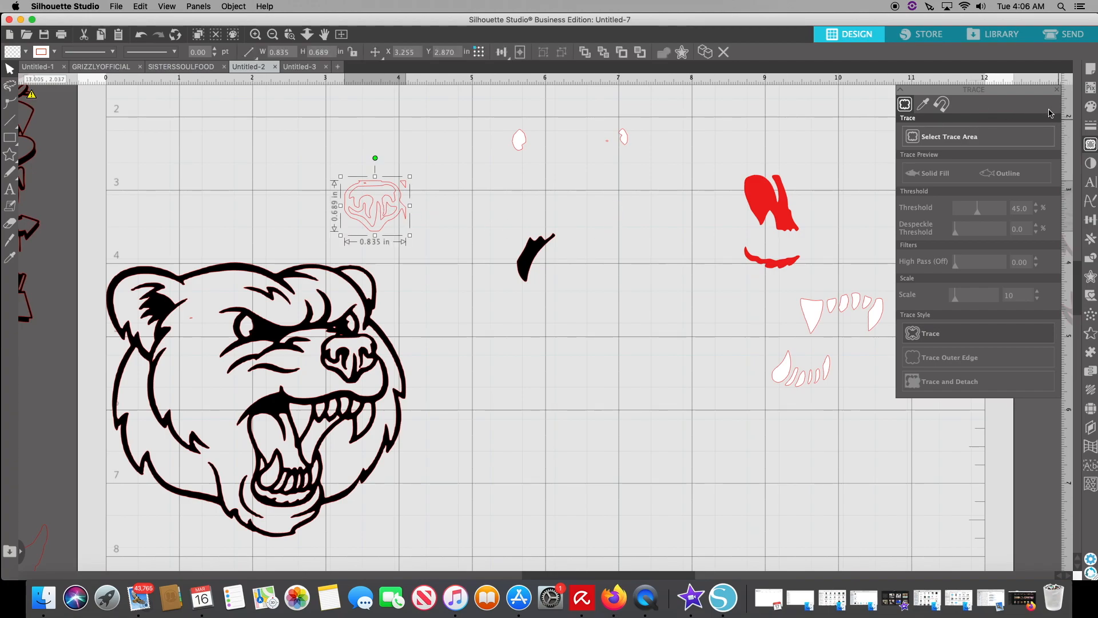
# Step: Fill the traced nose with dark brown, and replace that fill with the multicoloured speckled stone pattern
pyautogui.click(1091, 107)
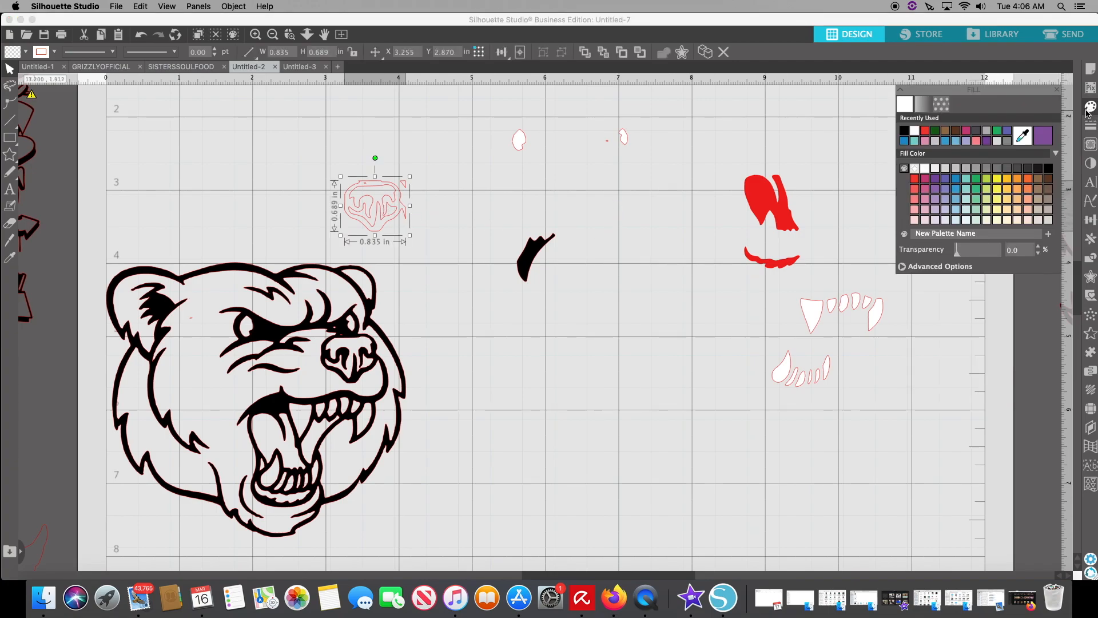
pyautogui.click(959, 134)
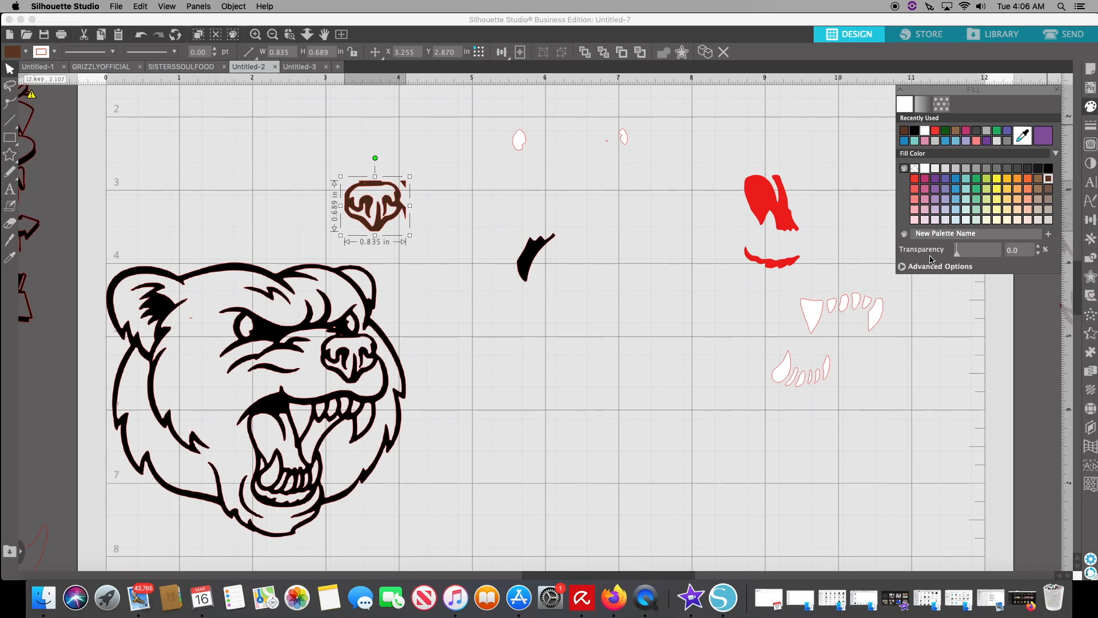
pyautogui.click(902, 266)
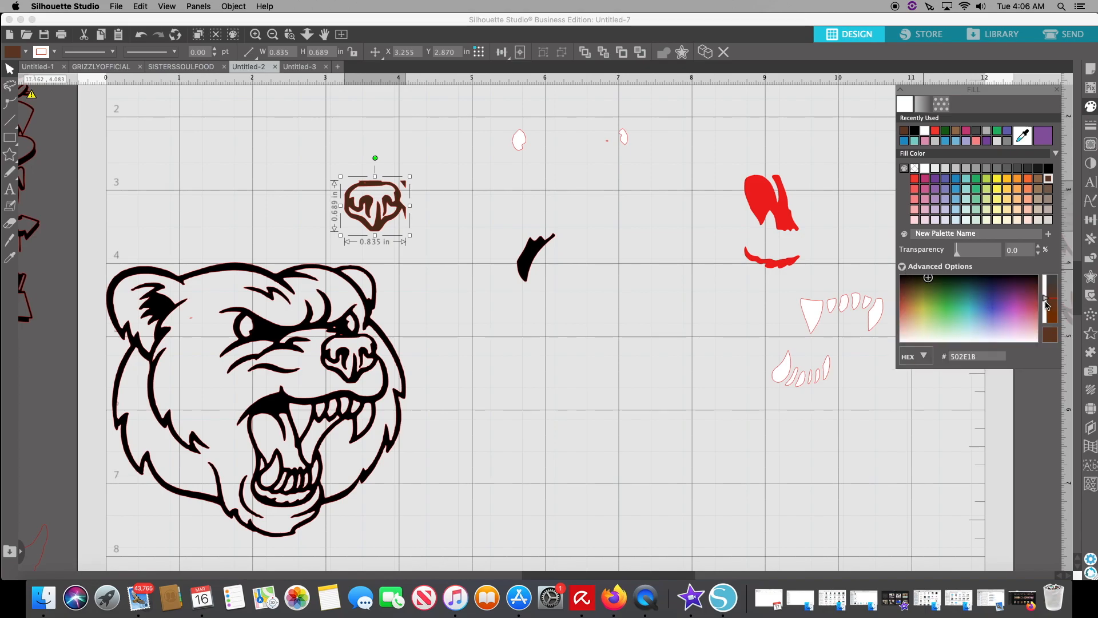
pyautogui.click(942, 104)
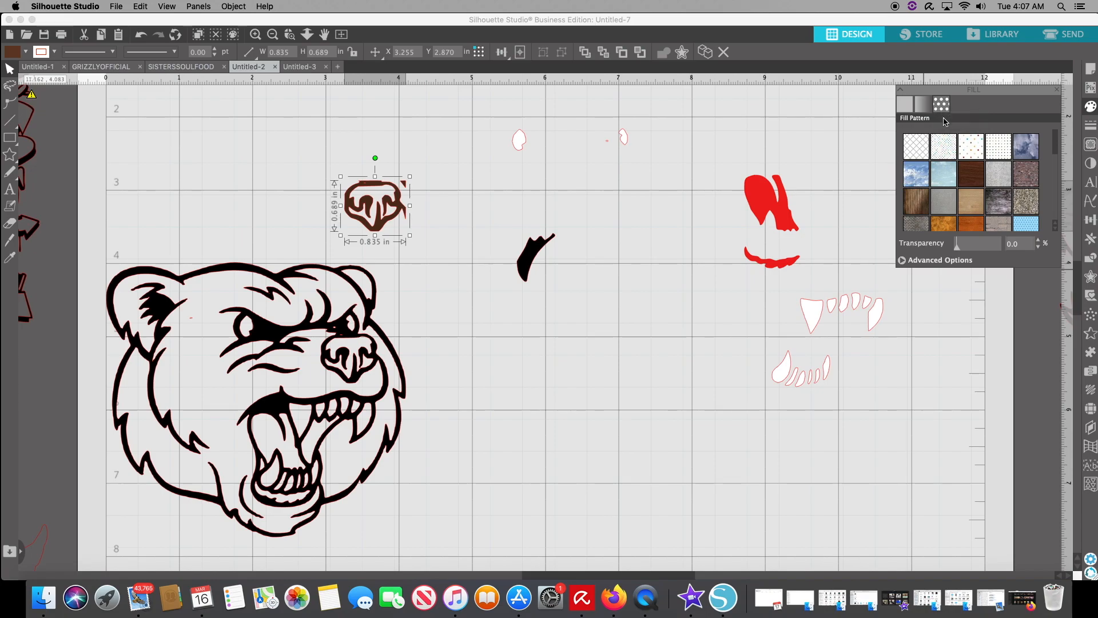
pyautogui.click(1025, 212)
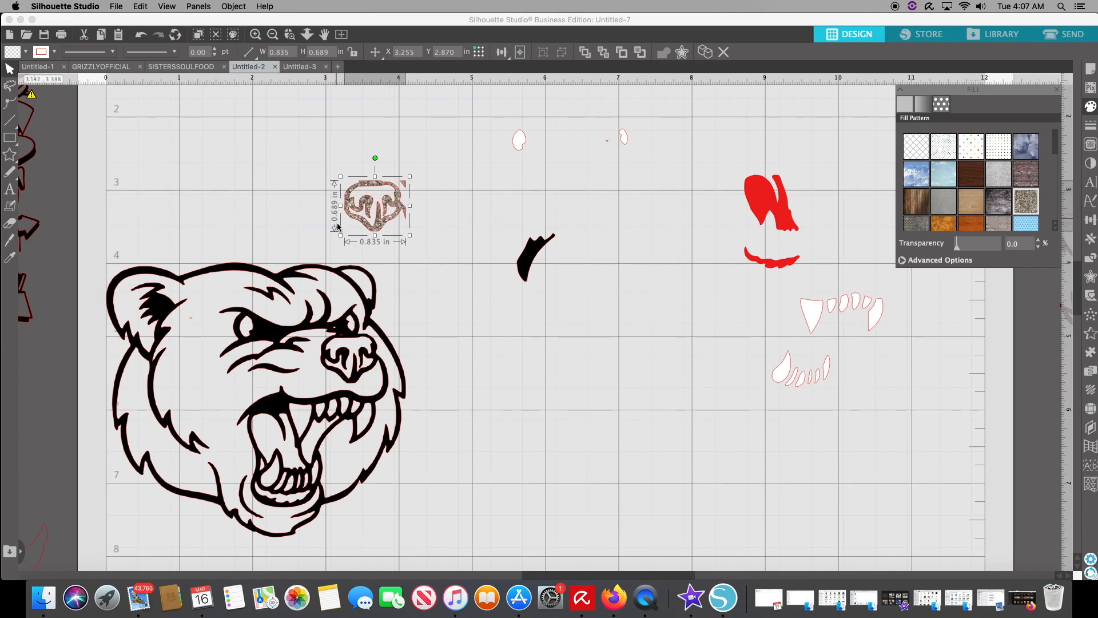
# Step: Release the compound path of the patterned nose, and shift its pieces slightly down and right
pyautogui.rightClick(371, 205)
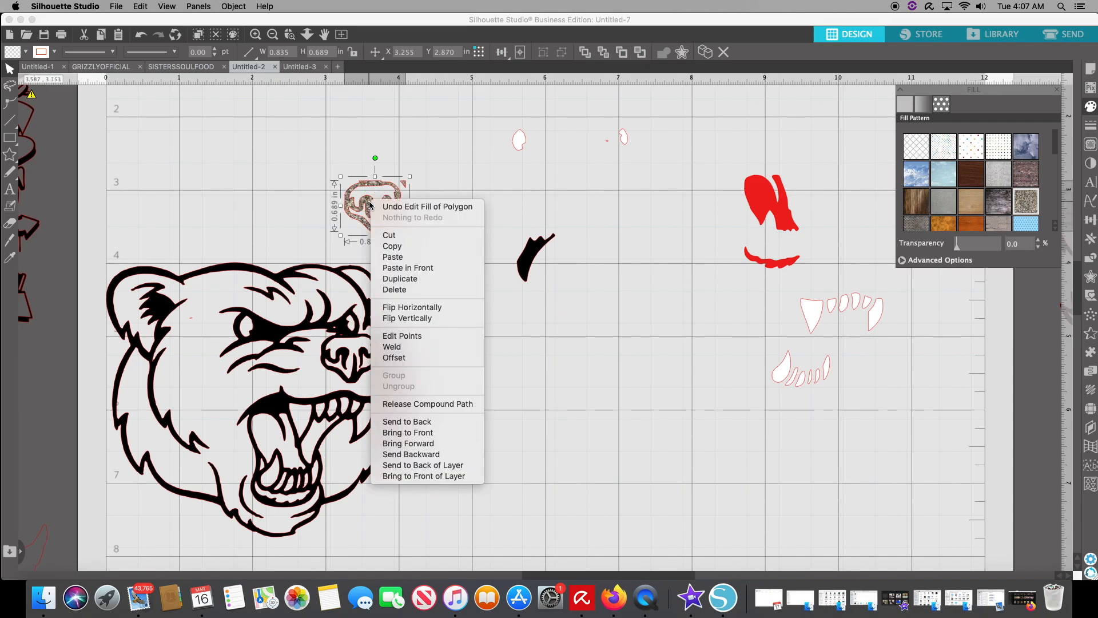
pyautogui.click(475, 409)
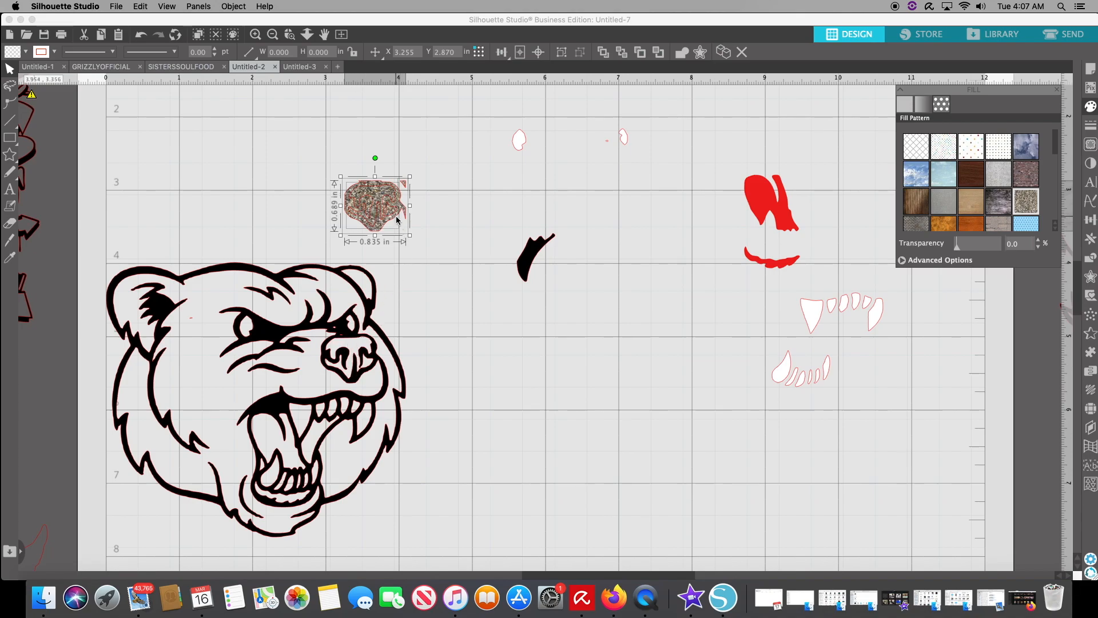
pyautogui.moveTo(400, 220); pyautogui.dragTo(400, 220)
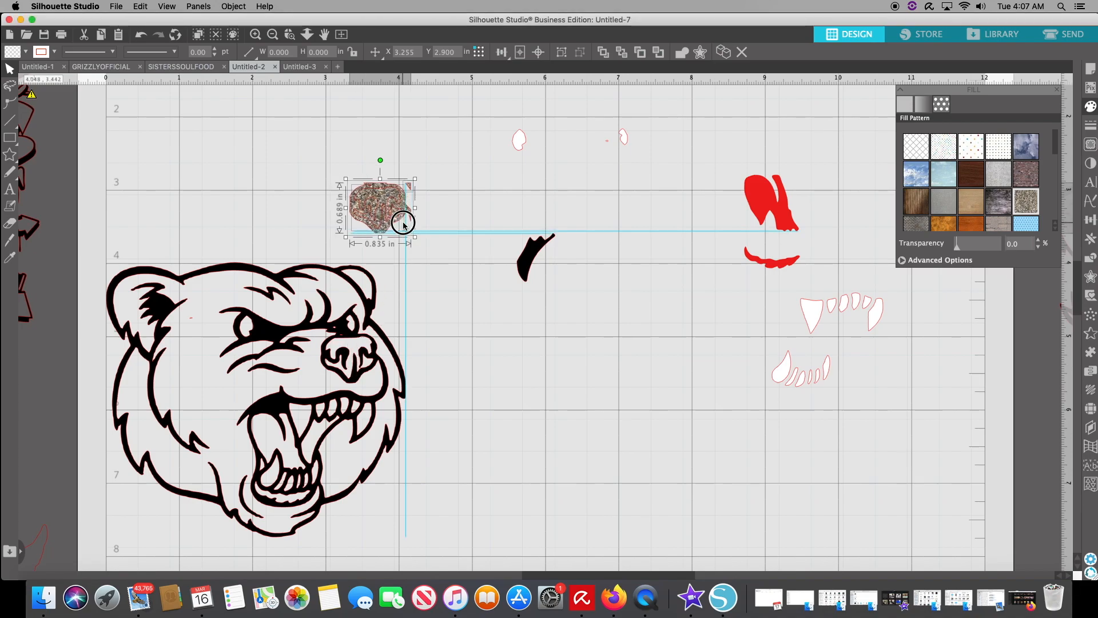
pyautogui.click(442, 199)
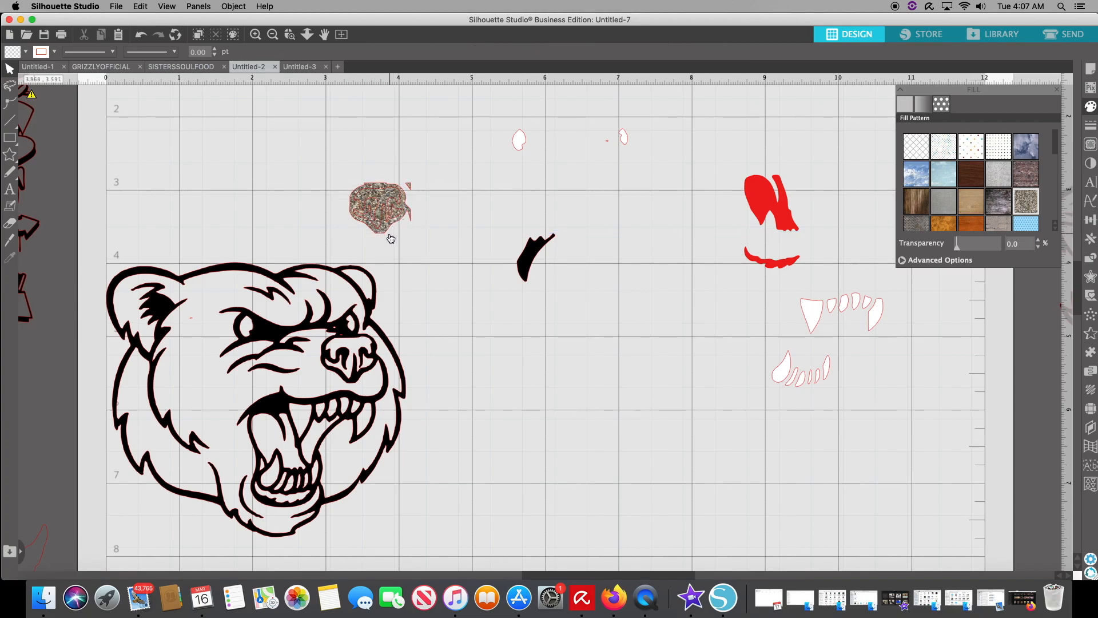
# Step: Pull the solid outer nose shape and the small stray fragment away from the patterned nose, and cut both
pyautogui.click(393, 231)
pyautogui.moveTo(393, 231); pyautogui.dragTo(494, 52)
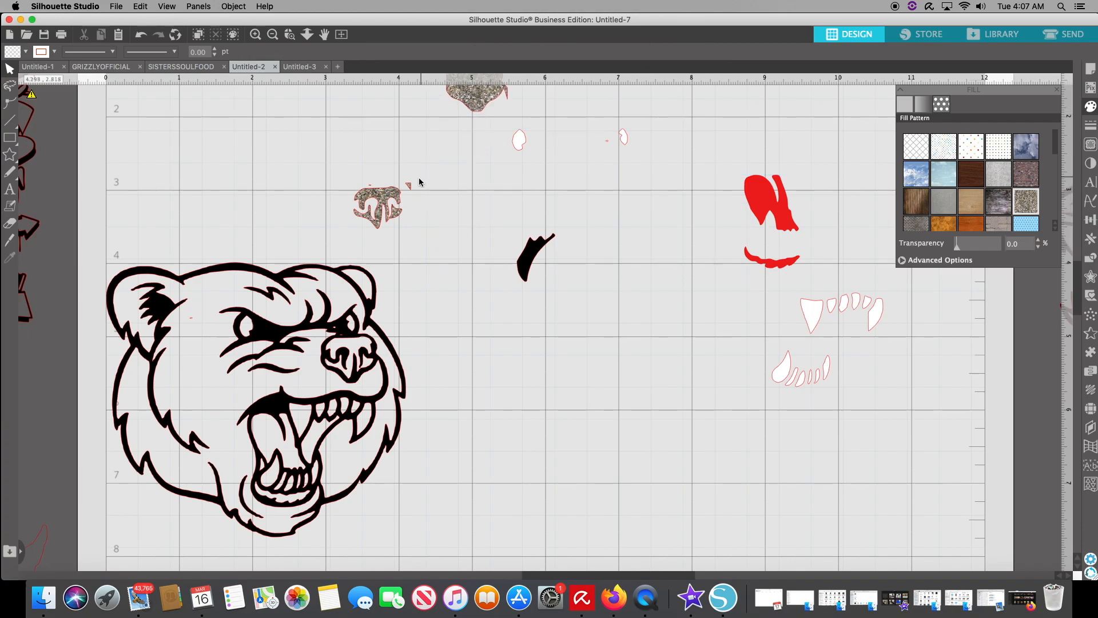
pyautogui.moveTo(411, 181); pyautogui.dragTo(469, 103)
pyautogui.press('Delete')
pyautogui.click(470, 101)
pyautogui.rightClick(470, 101)
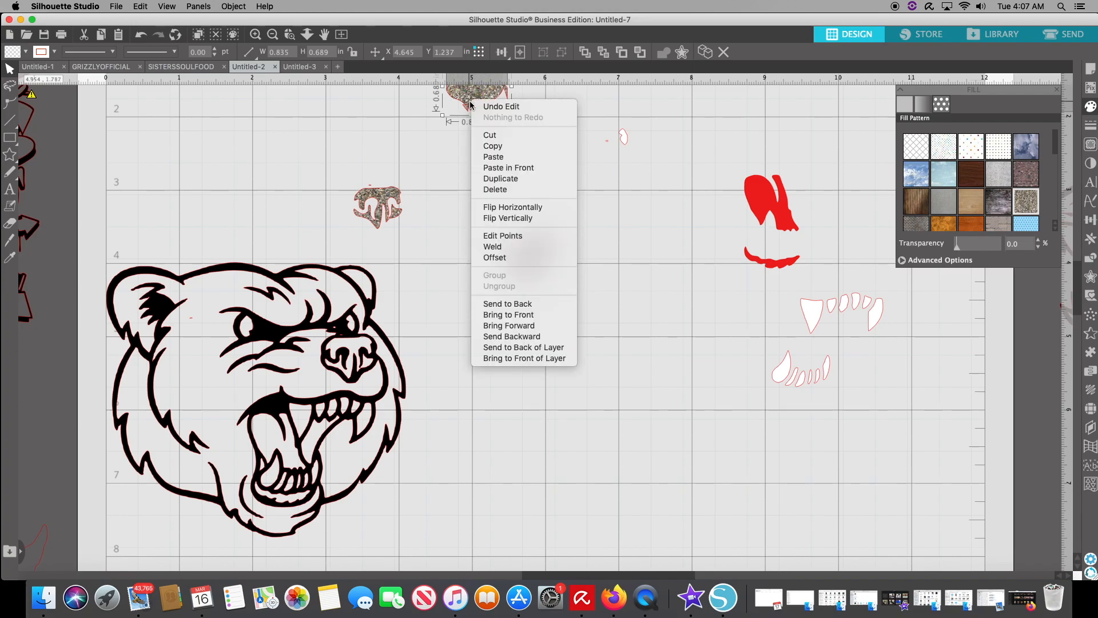
pyautogui.click(490, 135)
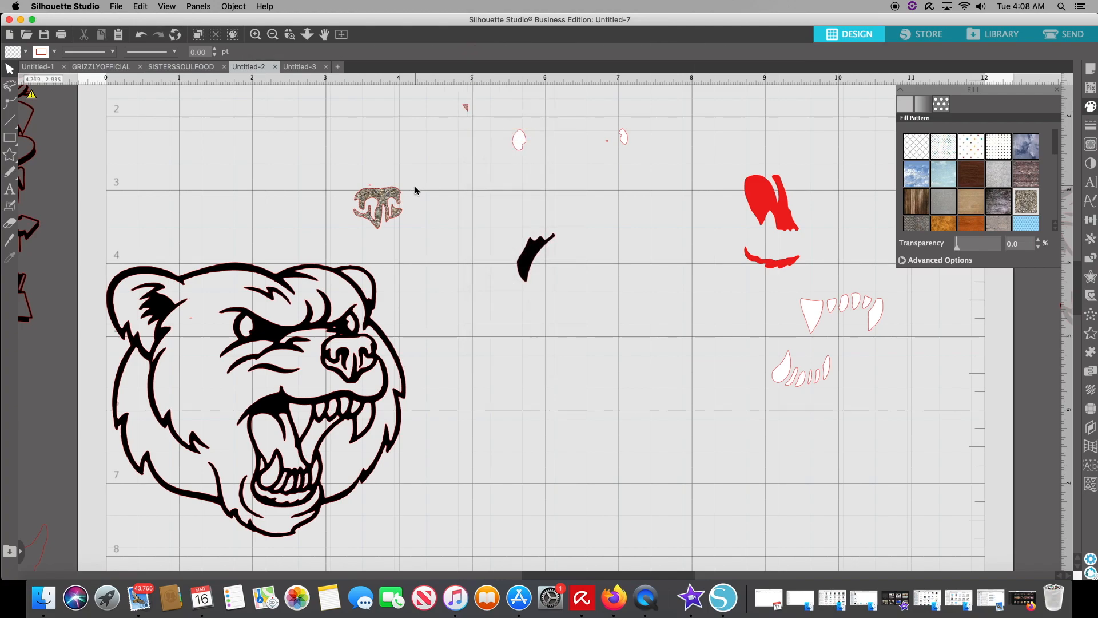
pyautogui.click(468, 110)
pyautogui.rightClick(468, 110)
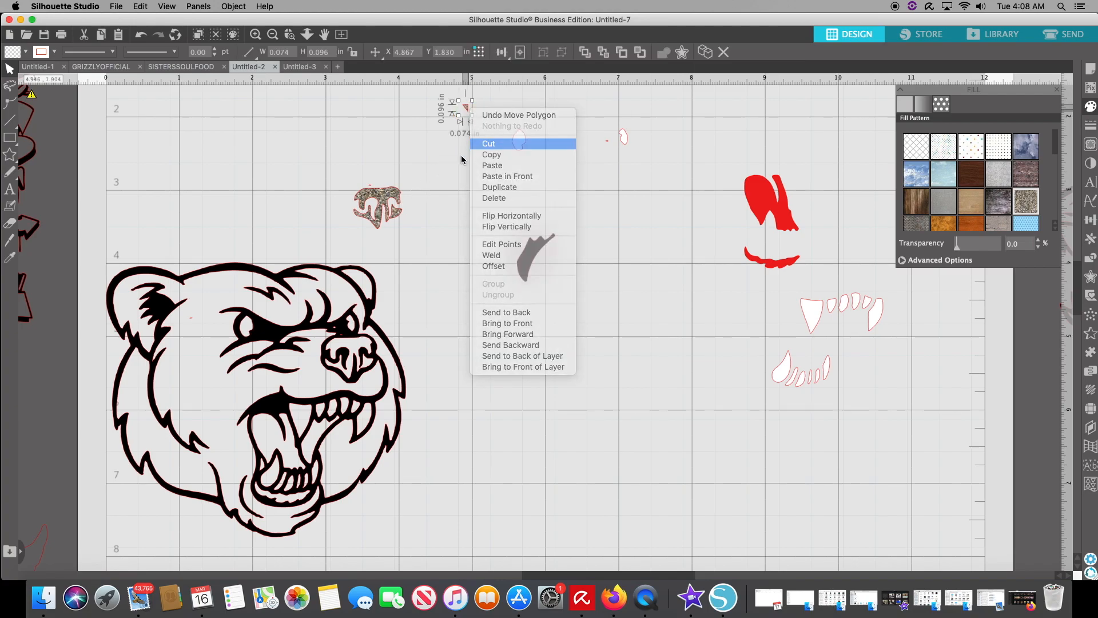
pyautogui.click(489, 144)
# Step: Move the patterned nose to the empty area below the black inner-mouth piece, and shift the bear head up and right
pyautogui.click(392, 205)
pyautogui.moveTo(391, 205); pyautogui.dragTo(614, 324)
pyautogui.click(614, 323)
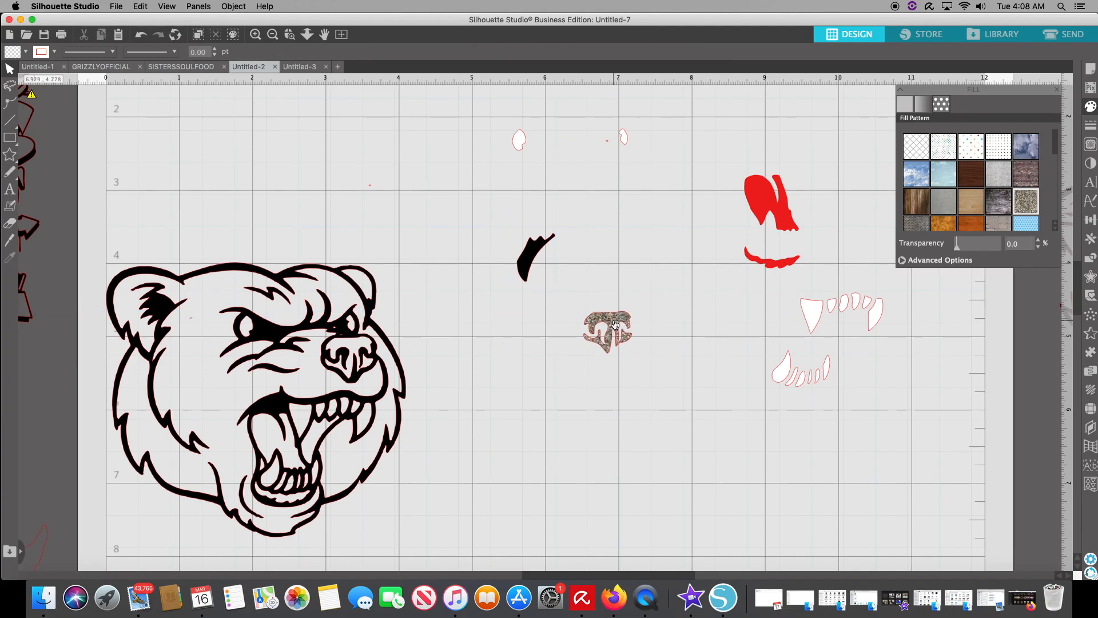
pyautogui.moveTo(339, 301); pyautogui.dragTo(373, 252)
pyautogui.click(597, 356)
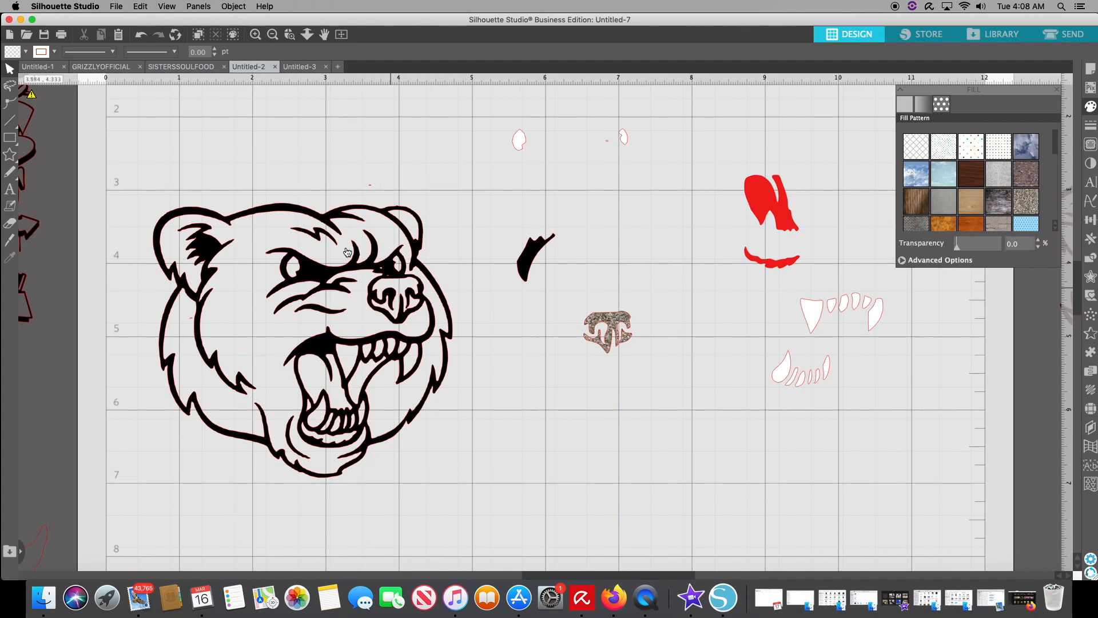
# Step: Create an outward offset of the bear head with a distance of 0.03 in and rounded corners
pyautogui.click(316, 219)
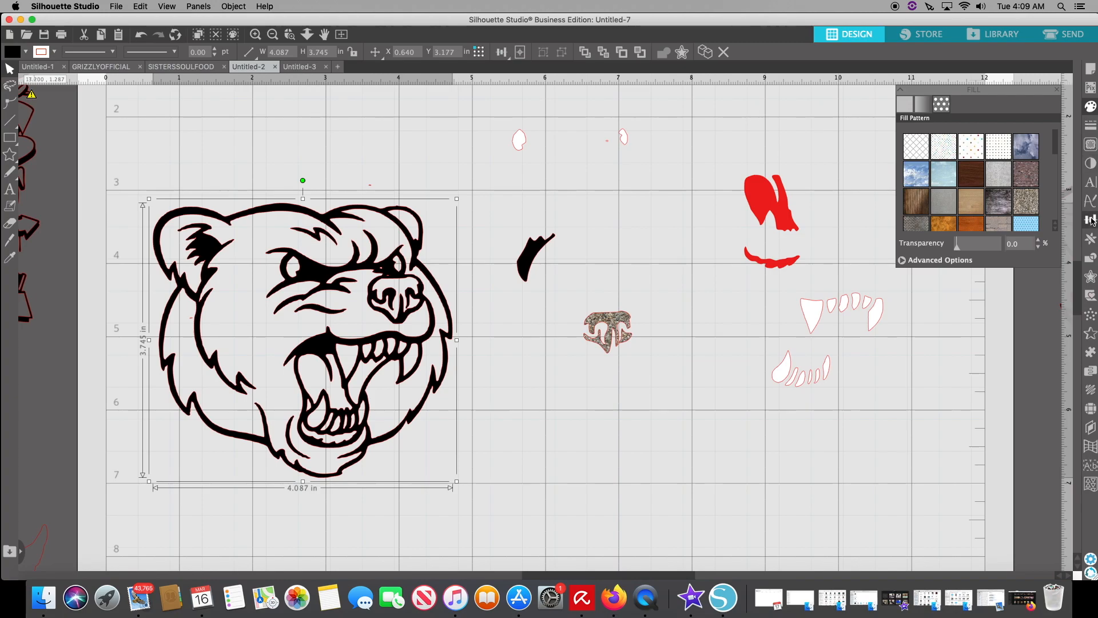
pyautogui.click(1090, 278)
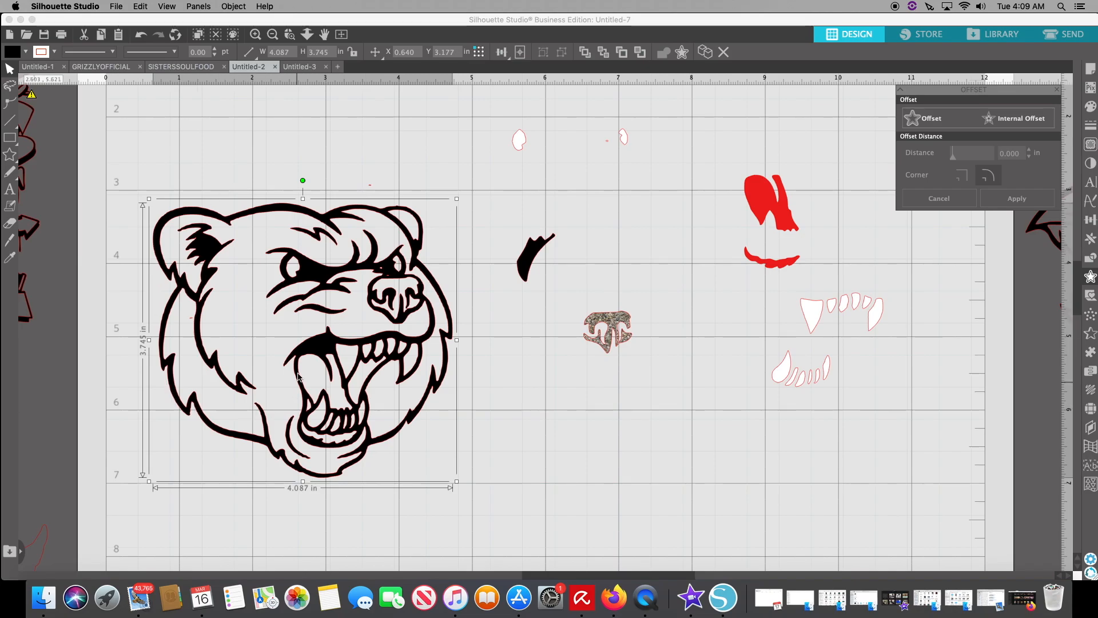
pyautogui.click(927, 120)
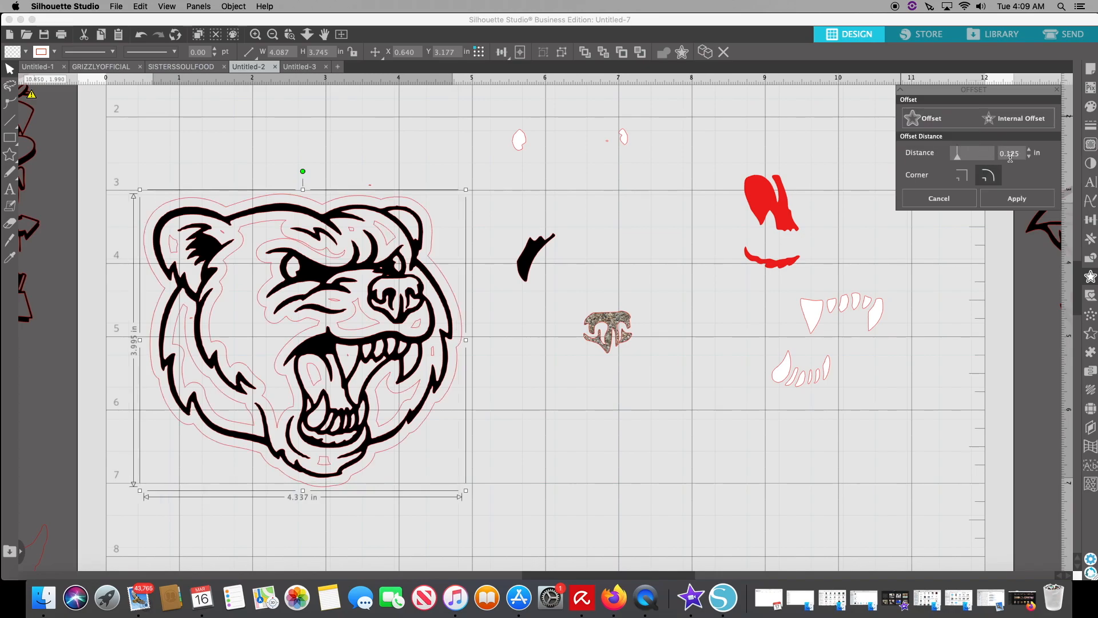
pyautogui.moveTo(1020, 154); pyautogui.dragTo(1005, 153)
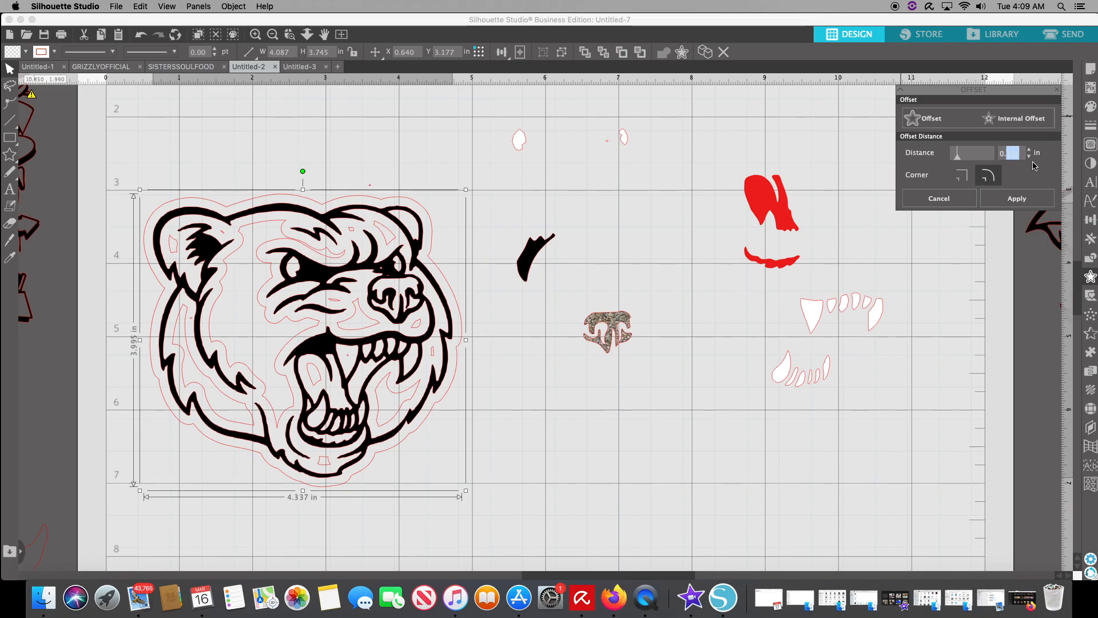
pyautogui.write('030')
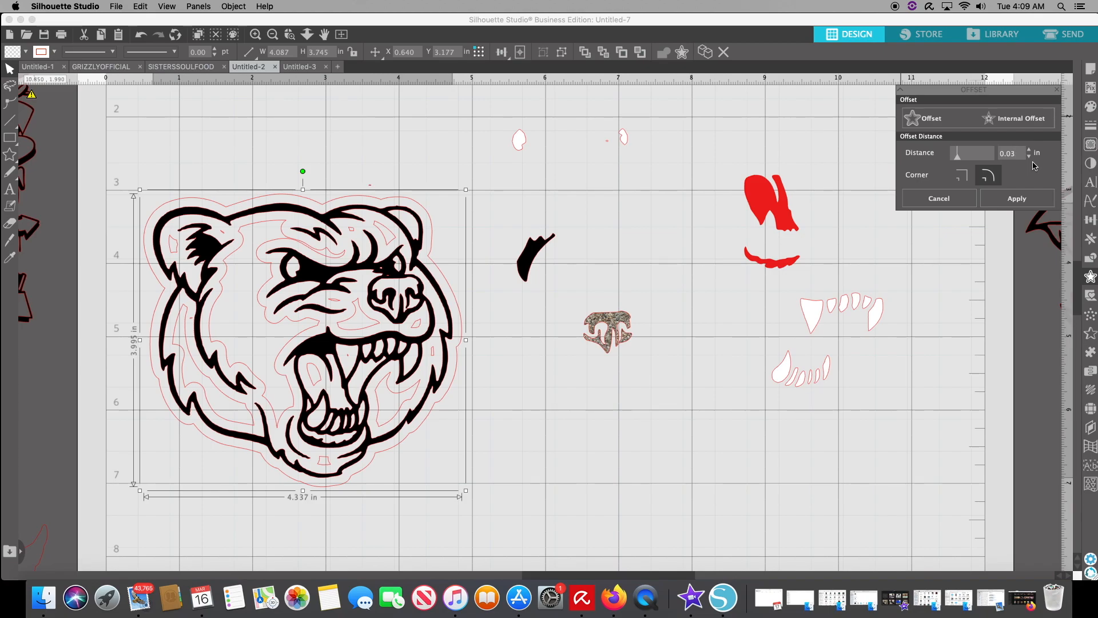
pyautogui.click(1024, 200)
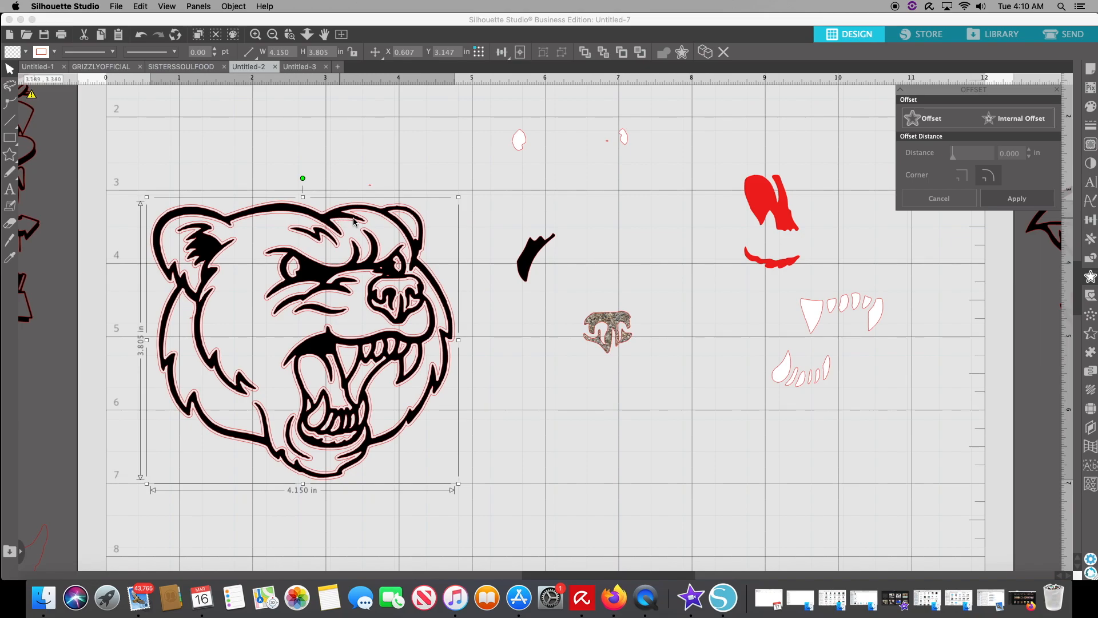
# Step: Move the black bear head right, off its offset, and shift the offset outline slightly up and left
pyautogui.moveTo(341, 197); pyautogui.dragTo(779, 147)
pyautogui.click(222, 298)
pyautogui.moveTo(316, 262); pyautogui.dragTo(276, 253)
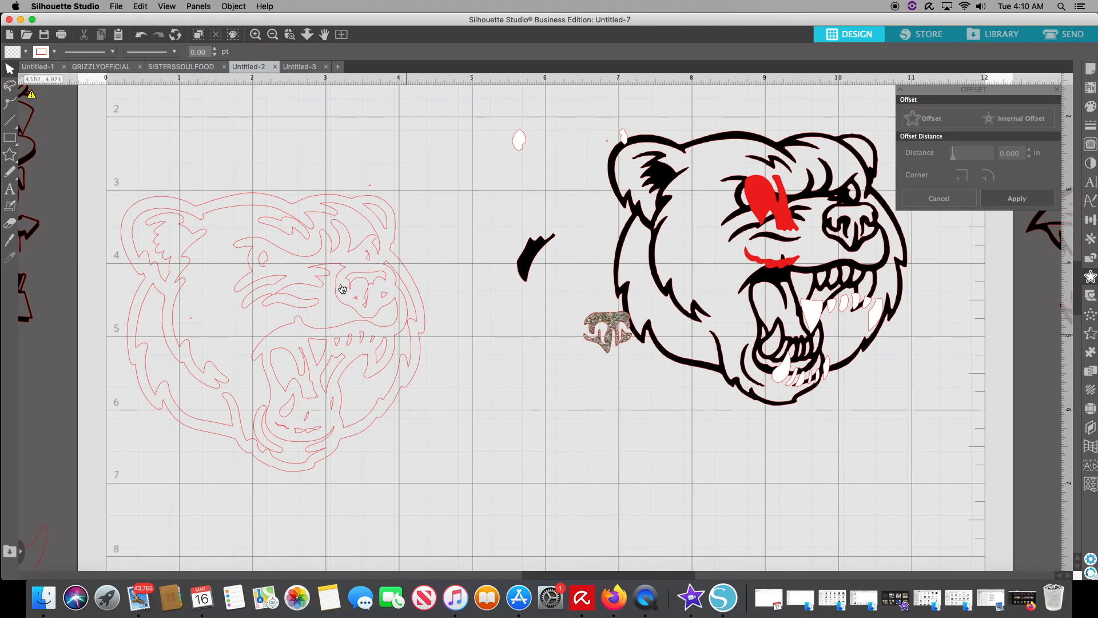
# Step: Release the compound path of the bear head offset and pull its outermost outline out, down and to the right
pyautogui.click(303, 204)
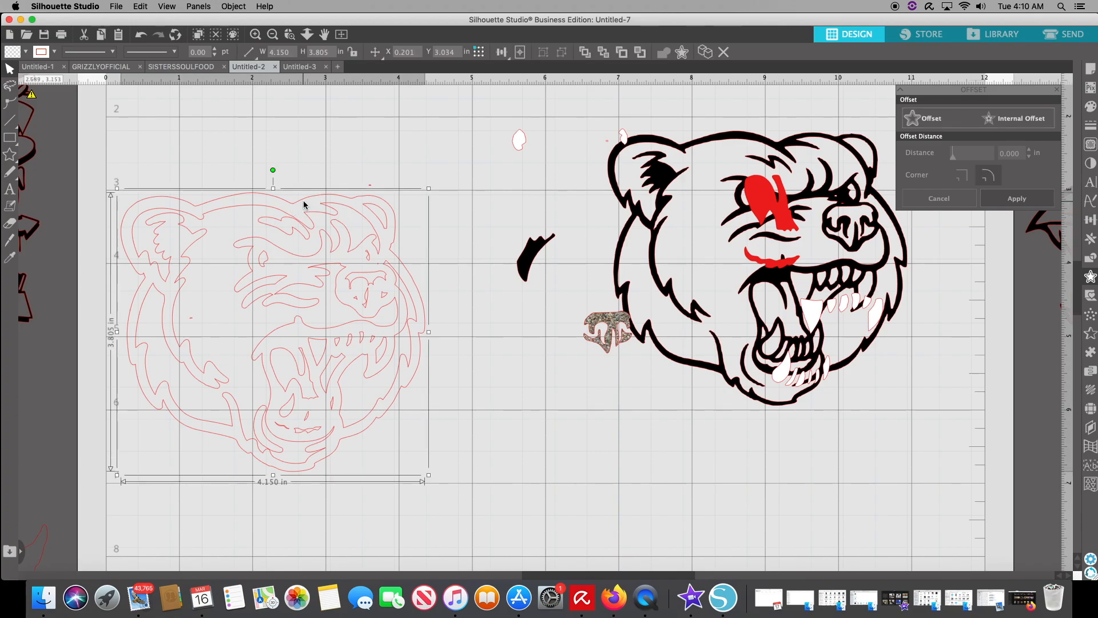
pyautogui.rightClick(304, 204)
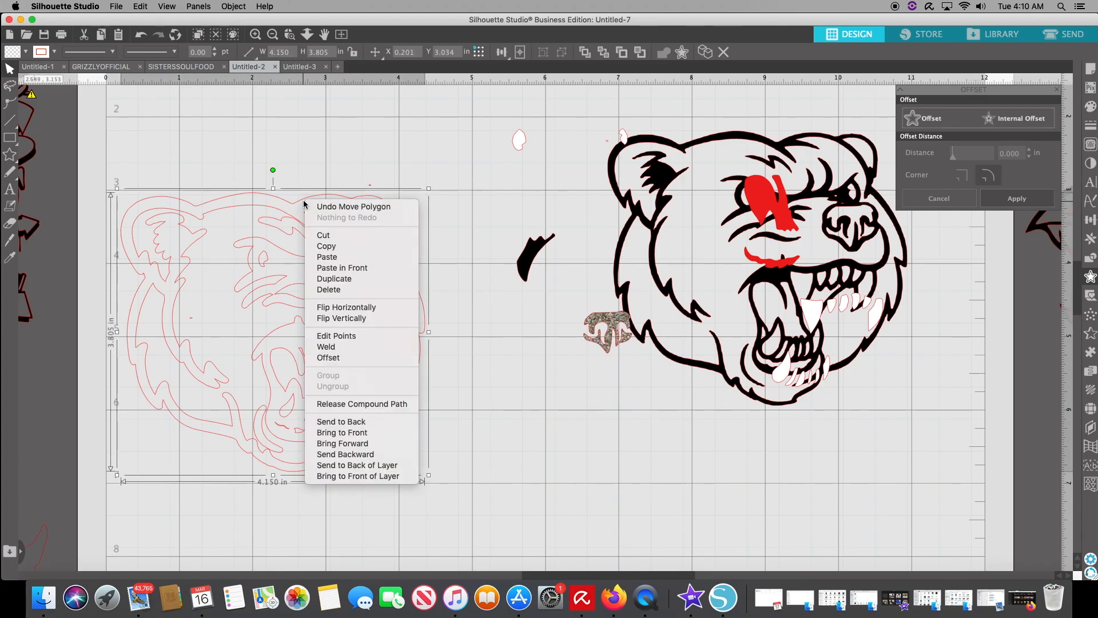
pyautogui.click(365, 404)
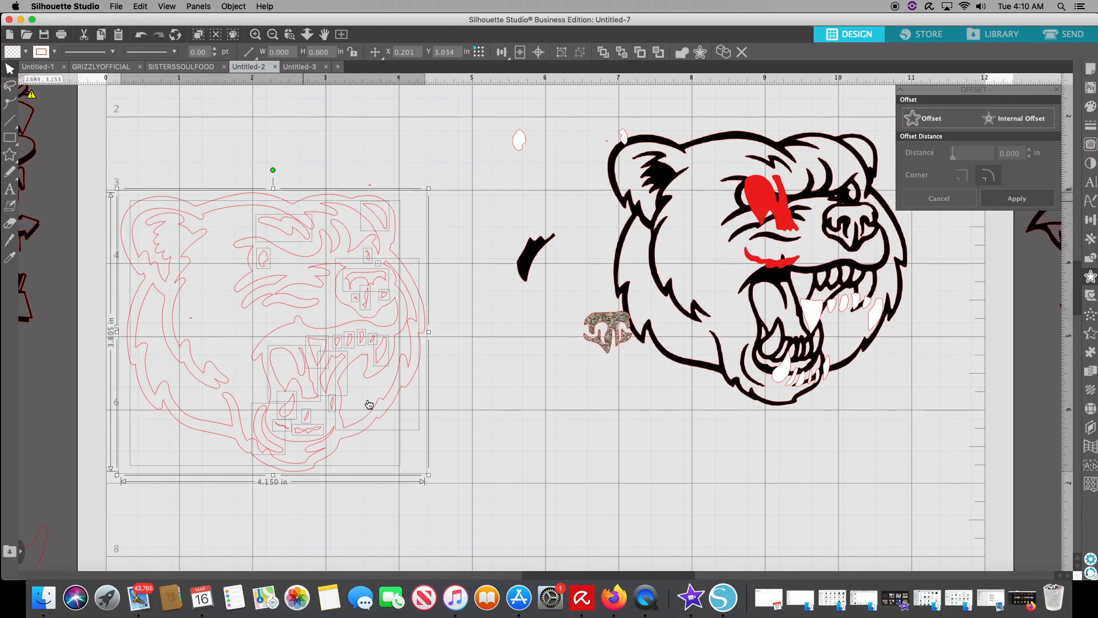
pyautogui.click(467, 430)
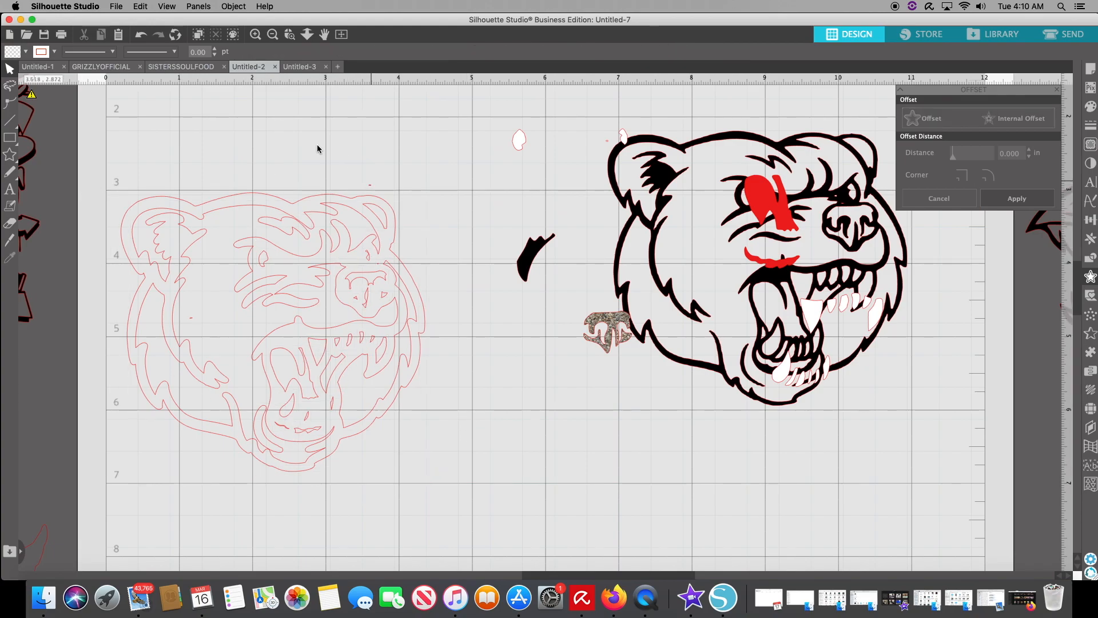
pyautogui.moveTo(278, 200); pyautogui.dragTo(682, 372)
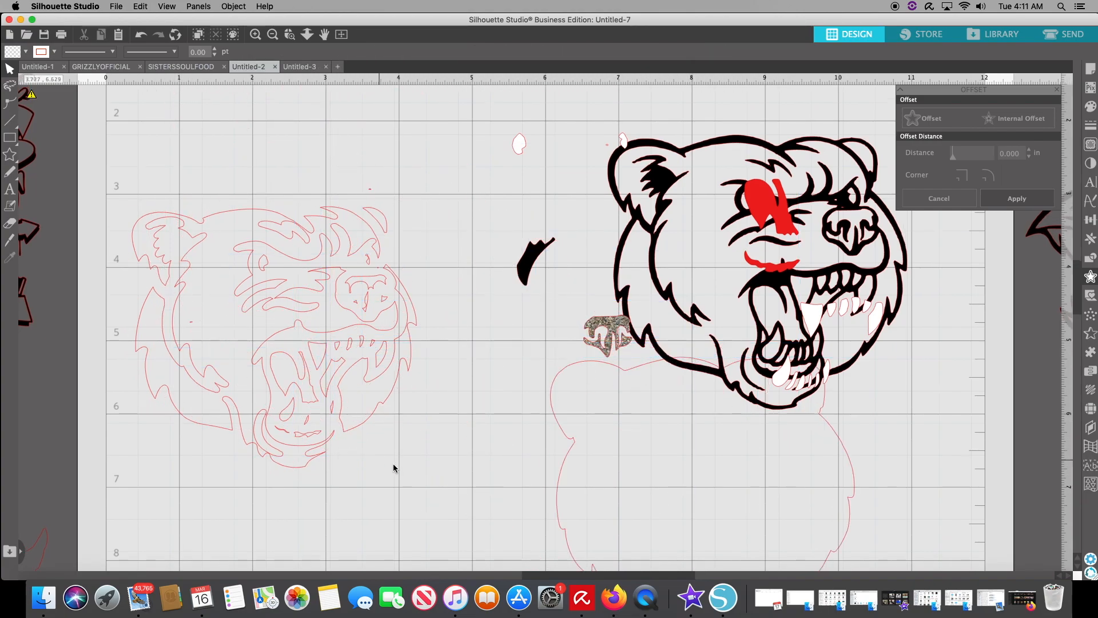
# Step: Cut all the leftover inner offset lines and the tiny stray mark above them
pyautogui.moveTo(419, 481); pyautogui.dragTo(117, 205)
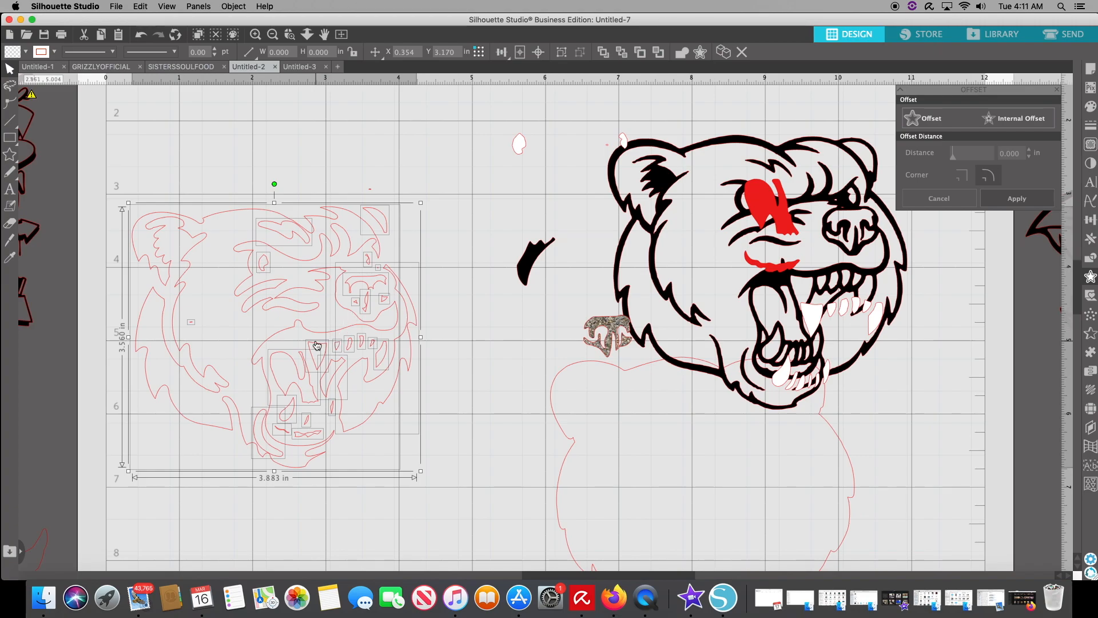
pyautogui.rightClick(310, 264)
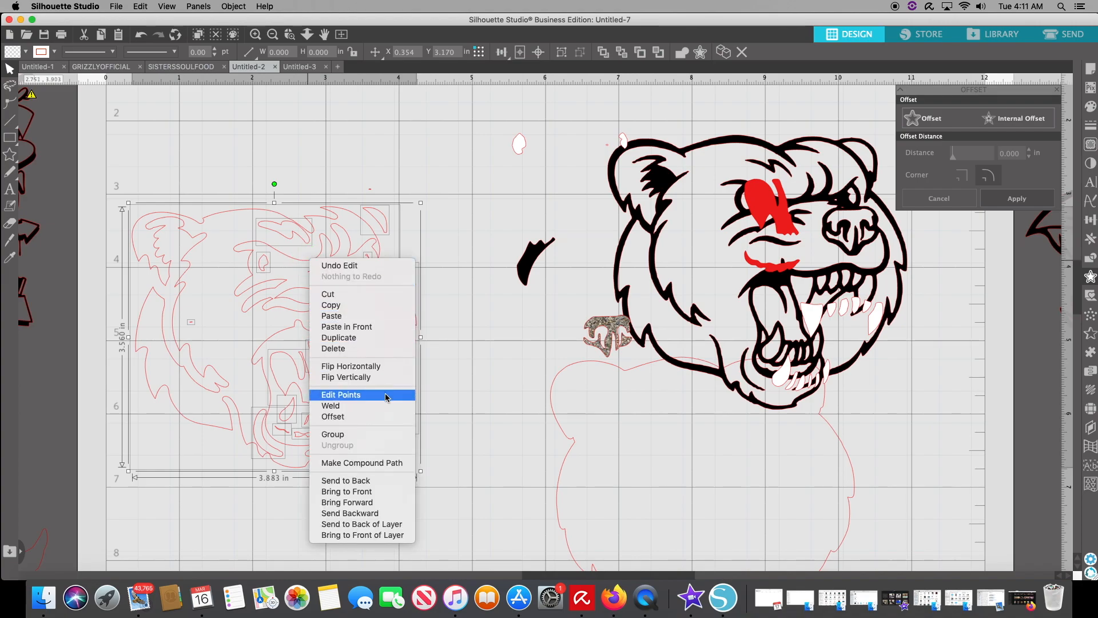
pyautogui.click(349, 295)
pyautogui.click(371, 190)
pyautogui.rightClick(371, 191)
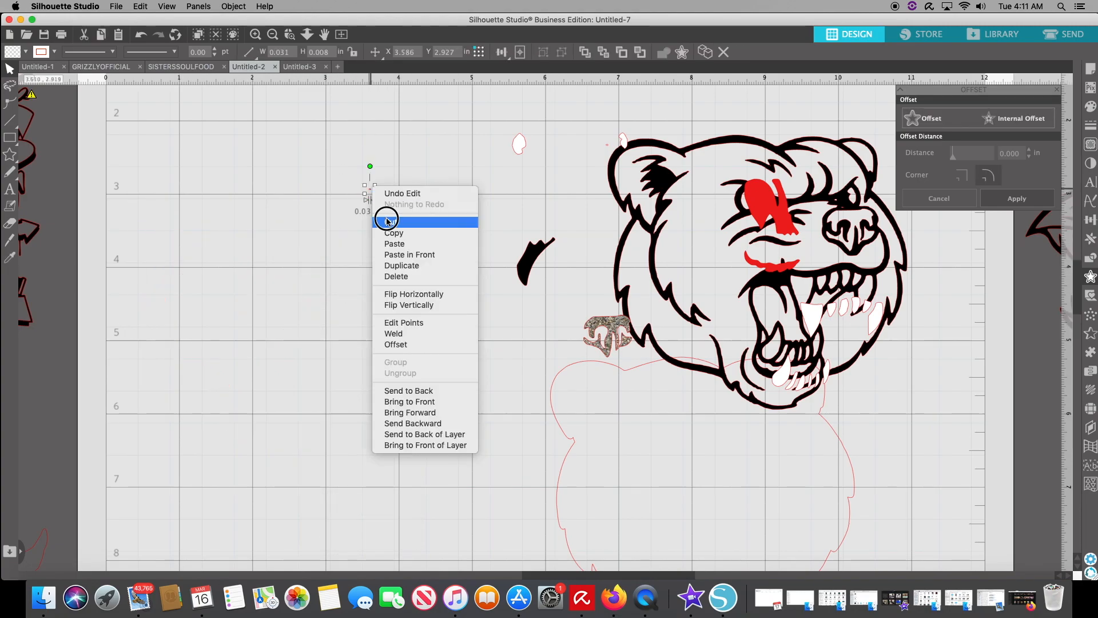
pyautogui.click(395, 217)
# Step: Move the outer head outline into the cleared space and fill it with dark brown, replacing that with a lighter brown
pyautogui.moveTo(629, 367); pyautogui.dragTo(238, 184)
pyautogui.click(238, 182)
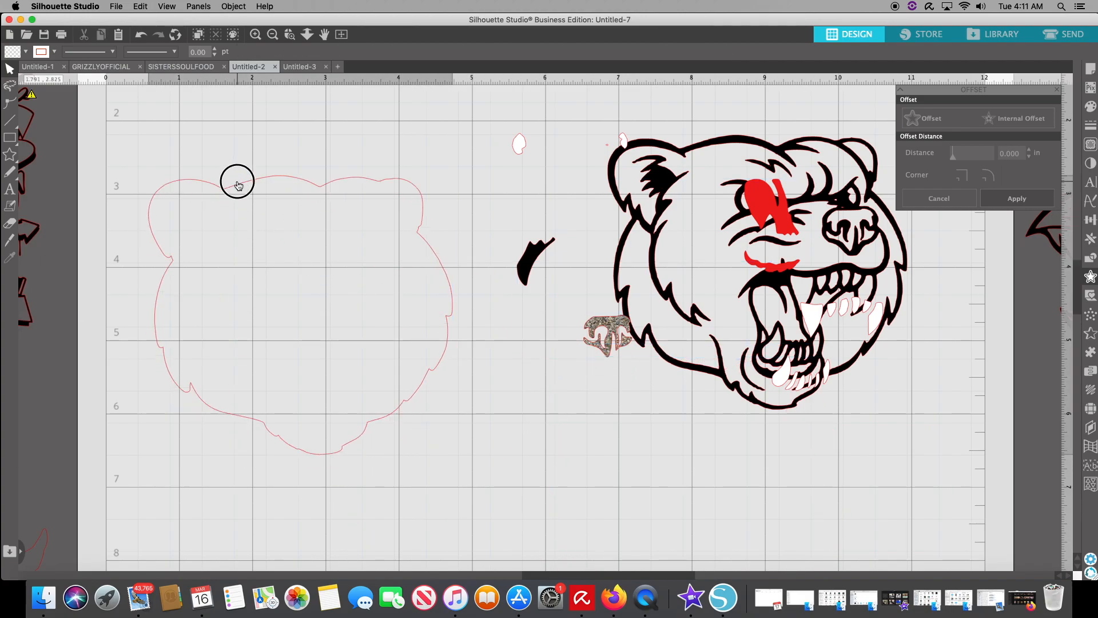
pyautogui.click(1091, 106)
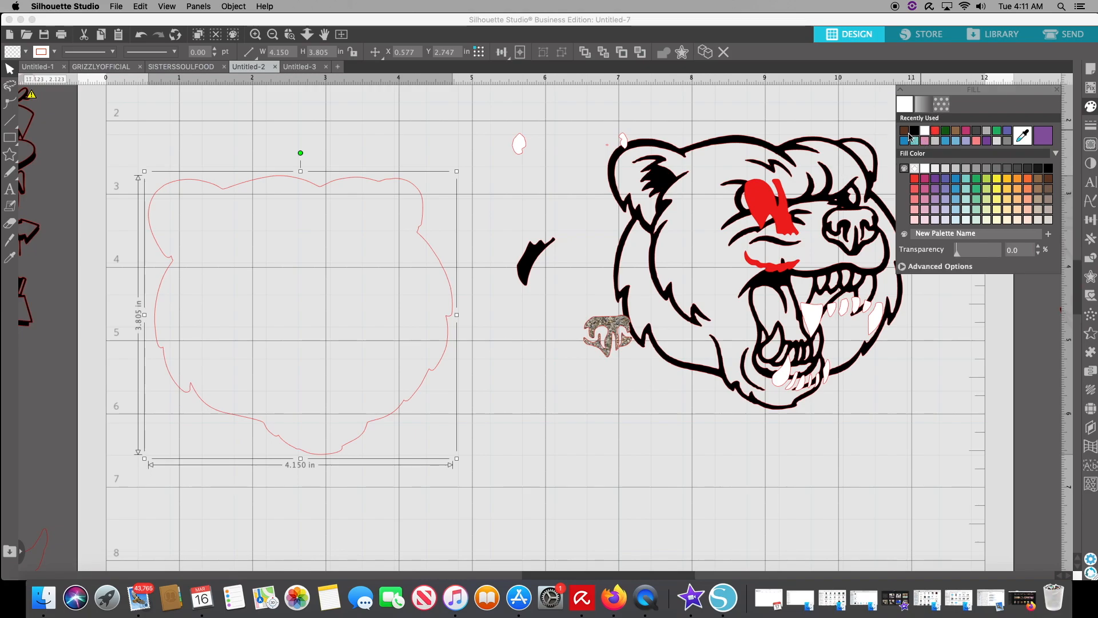
pyautogui.click(907, 132)
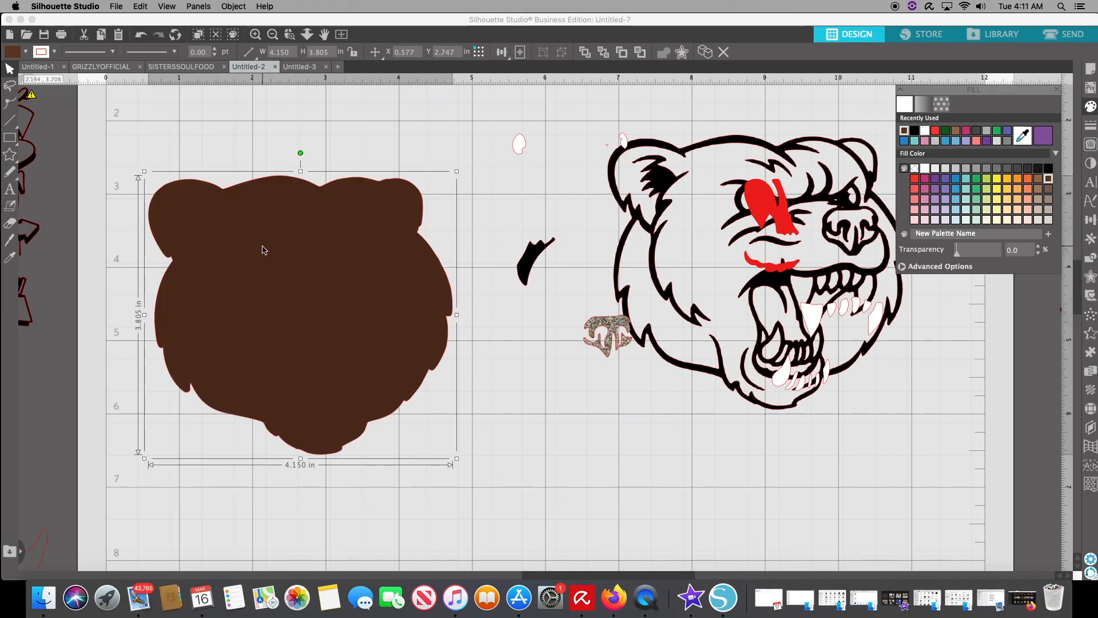
pyautogui.click(956, 131)
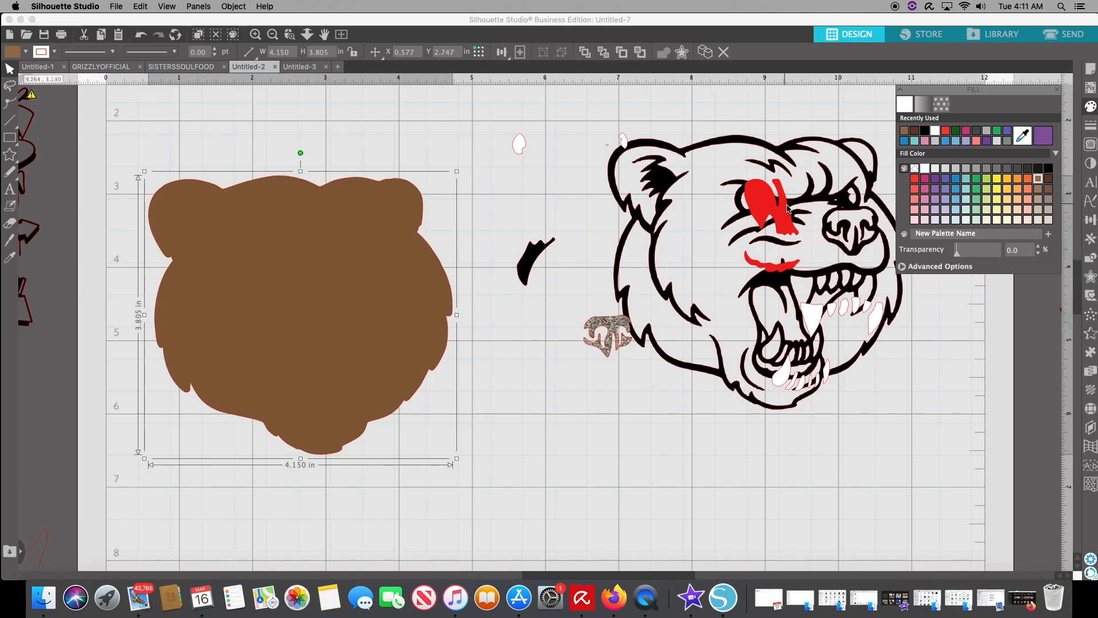
# Step: Move the black bear head down and left into the empty area below the patterned nose, clear of the coloured pieces
pyautogui.moveTo(672, 296); pyautogui.dragTo(550, 430)
pyautogui.click(757, 421)
pyautogui.scroll(-1, 757, 421)
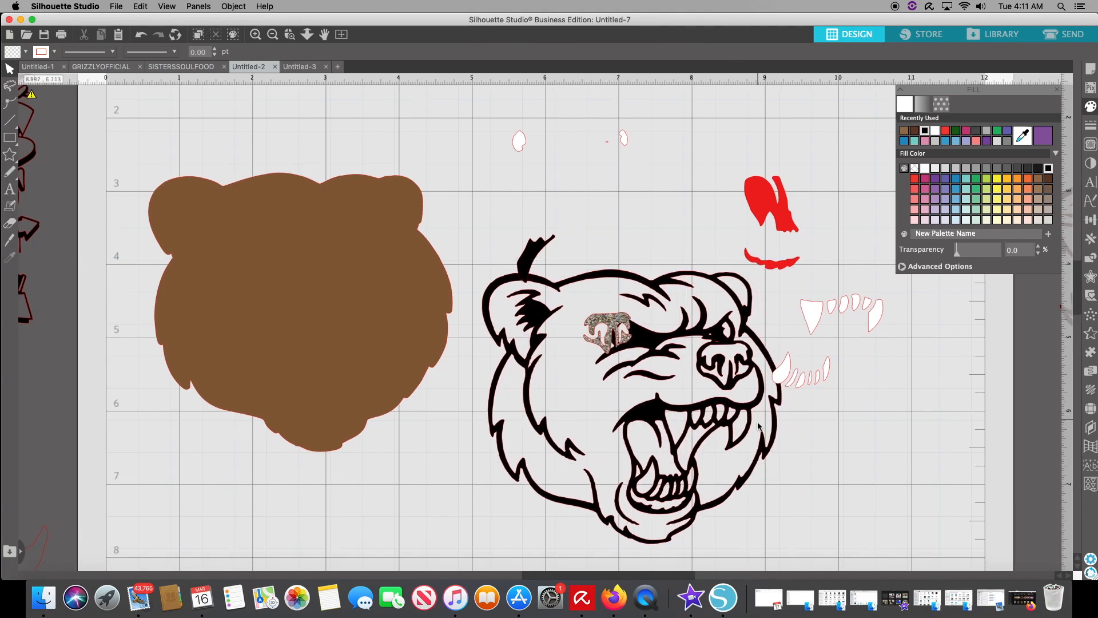
pyautogui.scroll(-5, 759, 426)
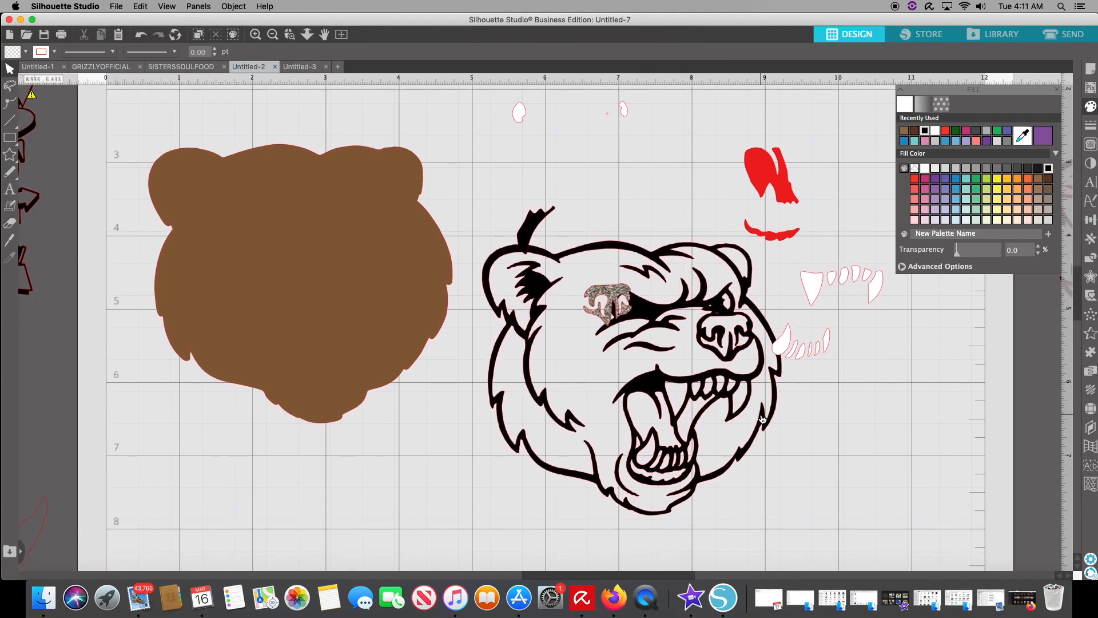
pyautogui.scroll(-1, 762, 417)
pyautogui.moveTo(679, 355); pyautogui.dragTo(665, 420)
pyautogui.click(784, 392)
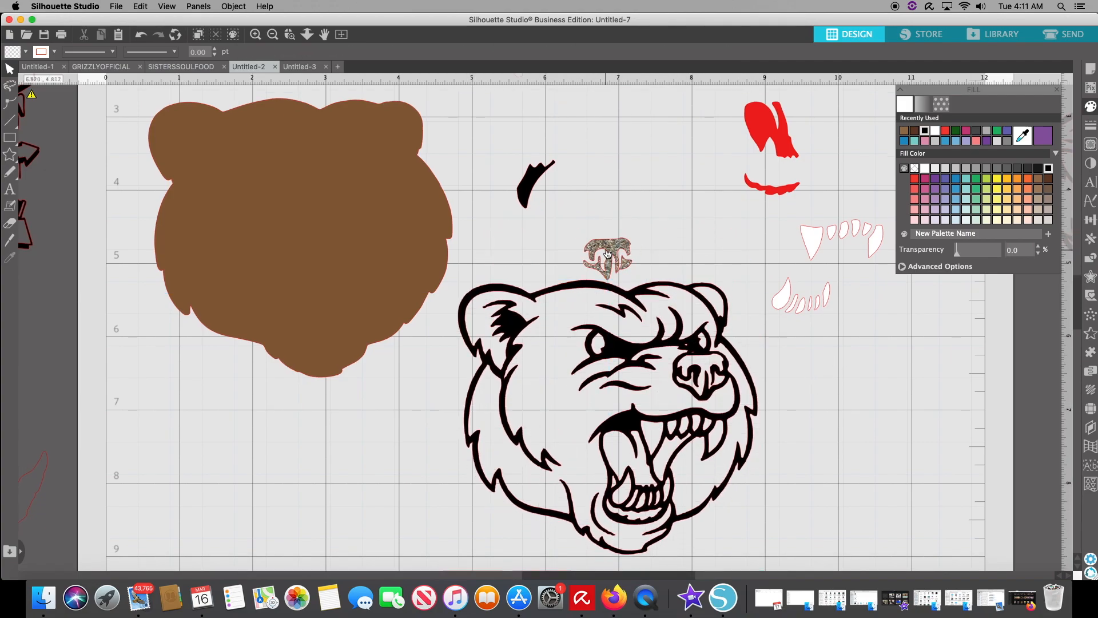
# Step: Place the patterned nose over the bear head's nose, turning off Smart Snapping to fine-tune its alignment
pyautogui.moveTo(616, 250); pyautogui.dragTo(706, 364)
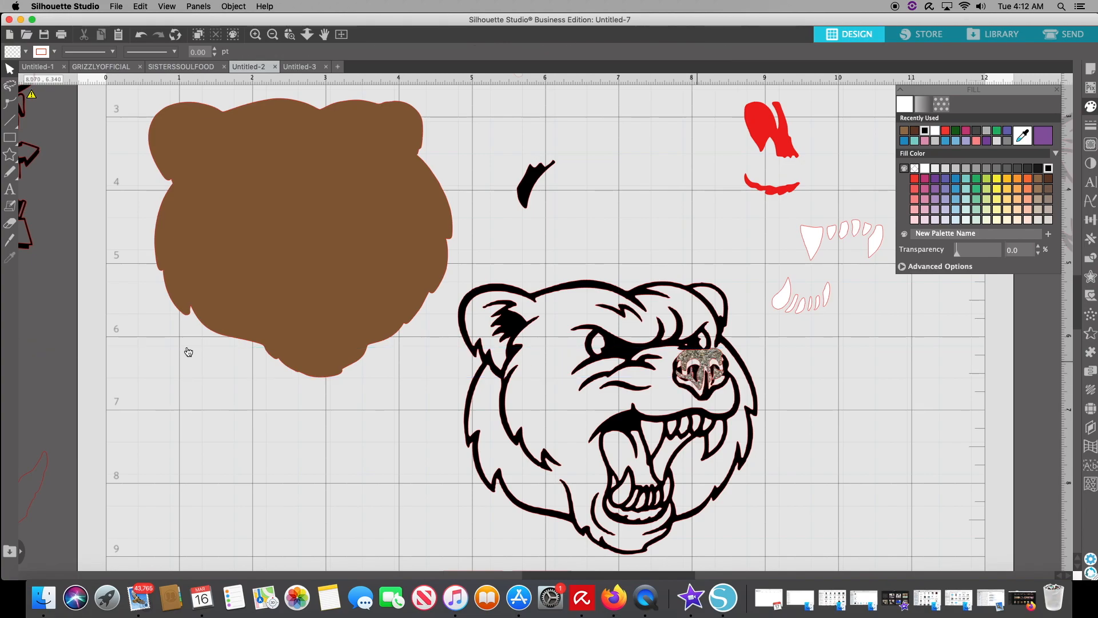
pyautogui.click(233, 6)
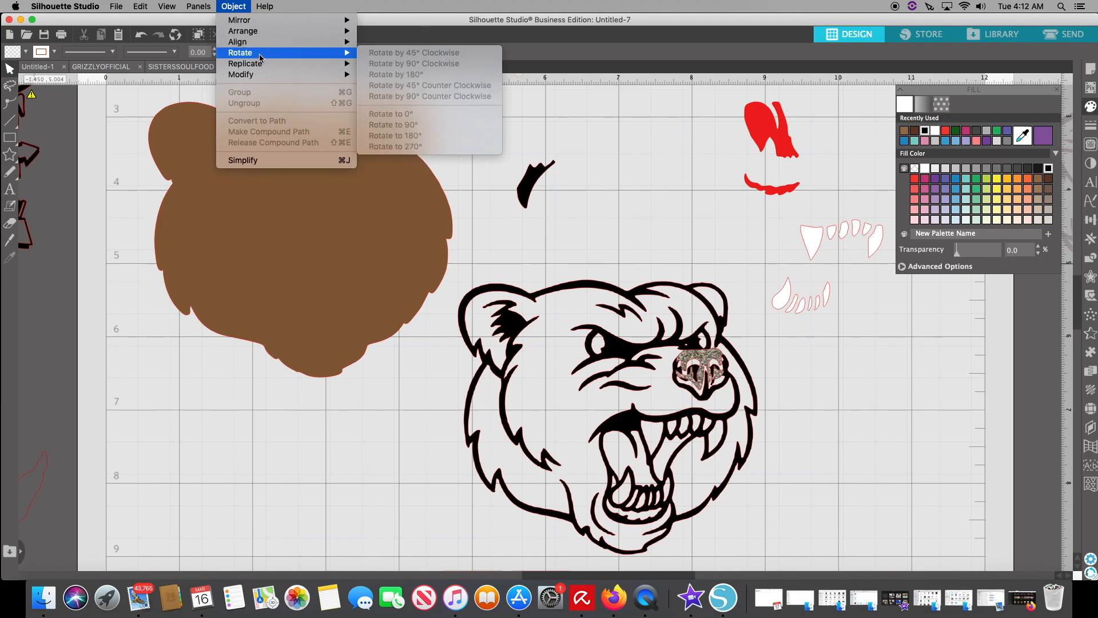
pyautogui.moveTo(207, 10)
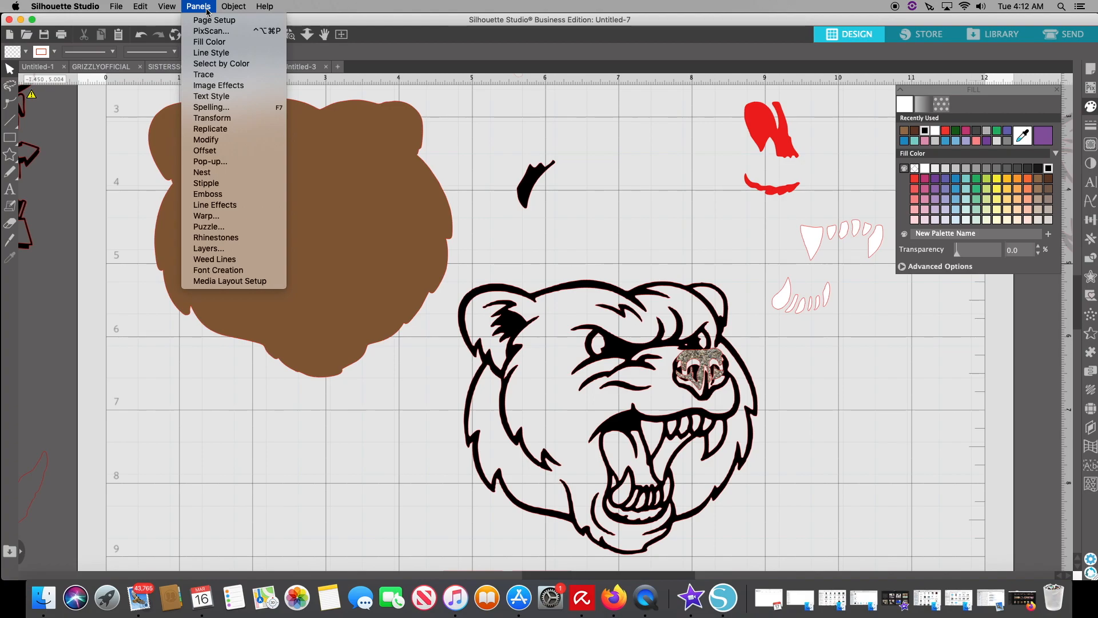
pyautogui.moveTo(162, 5)
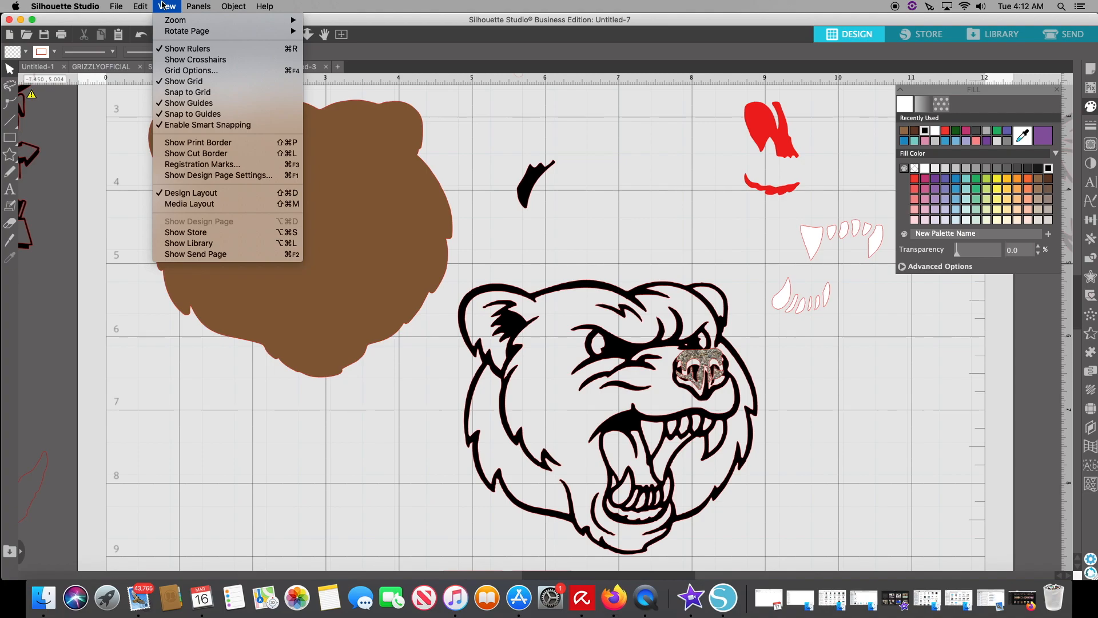
pyautogui.click(209, 126)
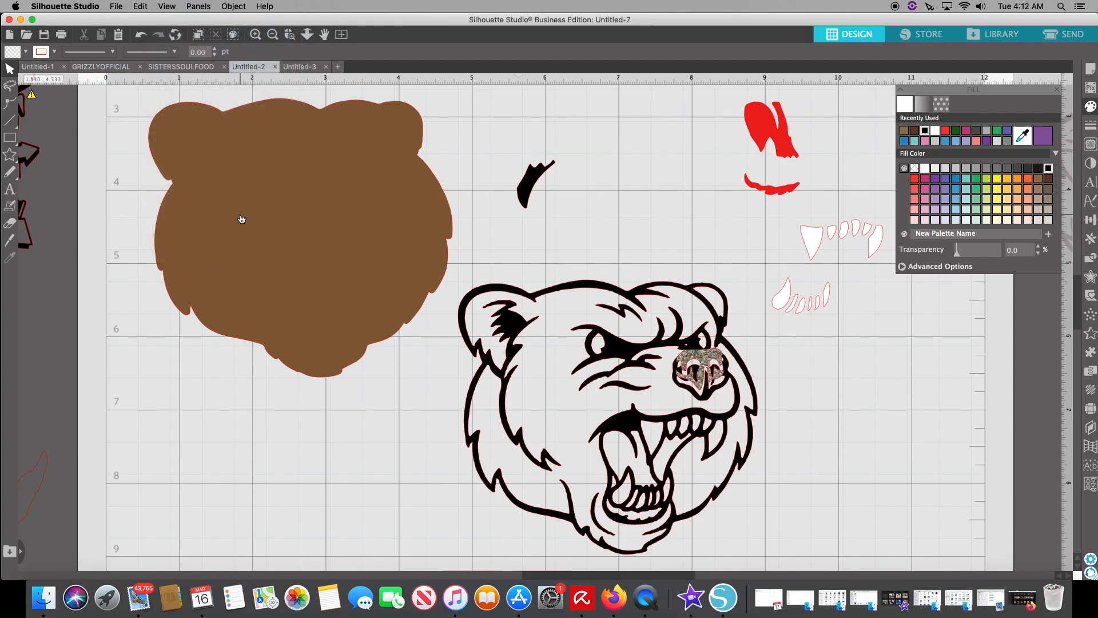
pyautogui.moveTo(709, 355); pyautogui.dragTo(706, 359)
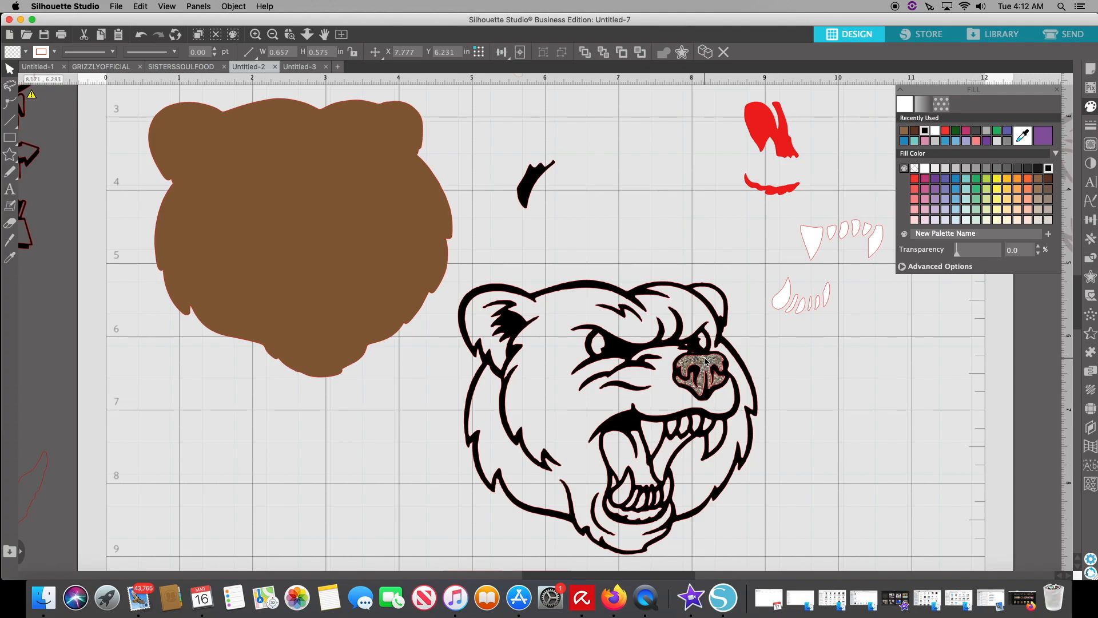
pyautogui.click(769, 378)
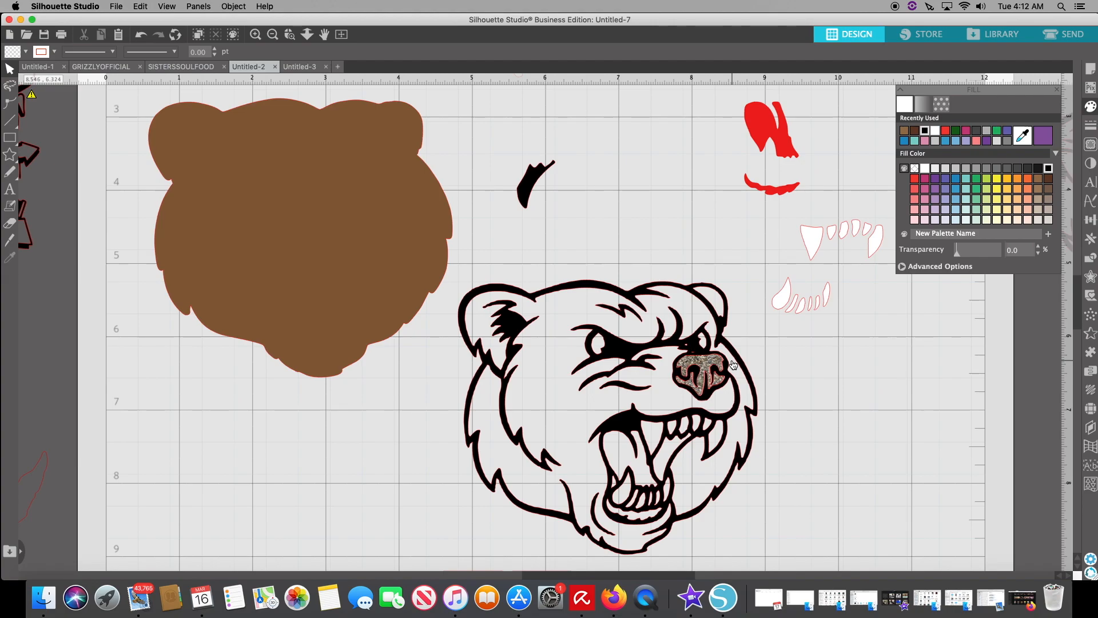
# Step: Nudge the patterned nose slightly so it lines up precisely inside the bear head's black nose outline
pyautogui.press('super+equal')
pyautogui.press('super+equal')
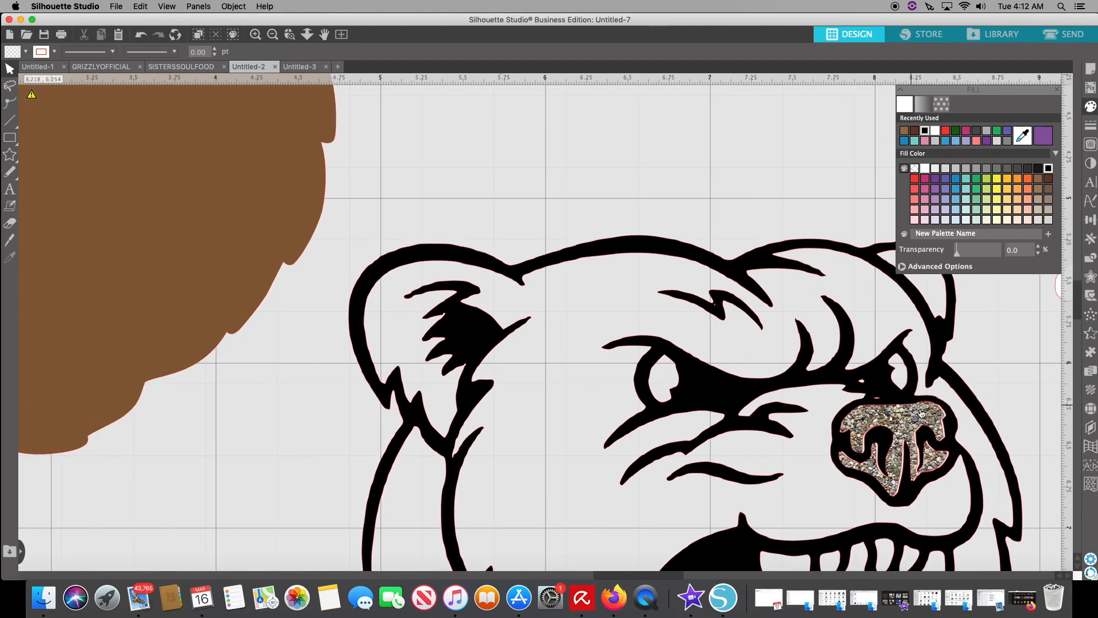
pyautogui.click(918, 411)
pyautogui.moveTo(918, 411); pyautogui.dragTo(919, 409)
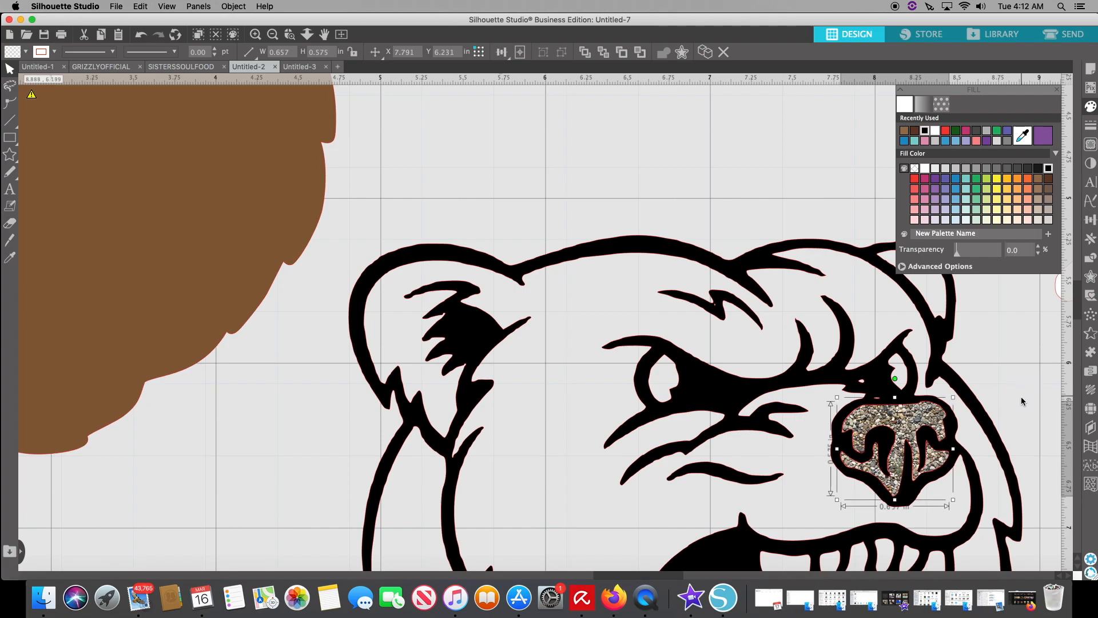
# Step: Move the white teeth pieces from beside the bear head into its open mouth
pyautogui.press('super+minus')
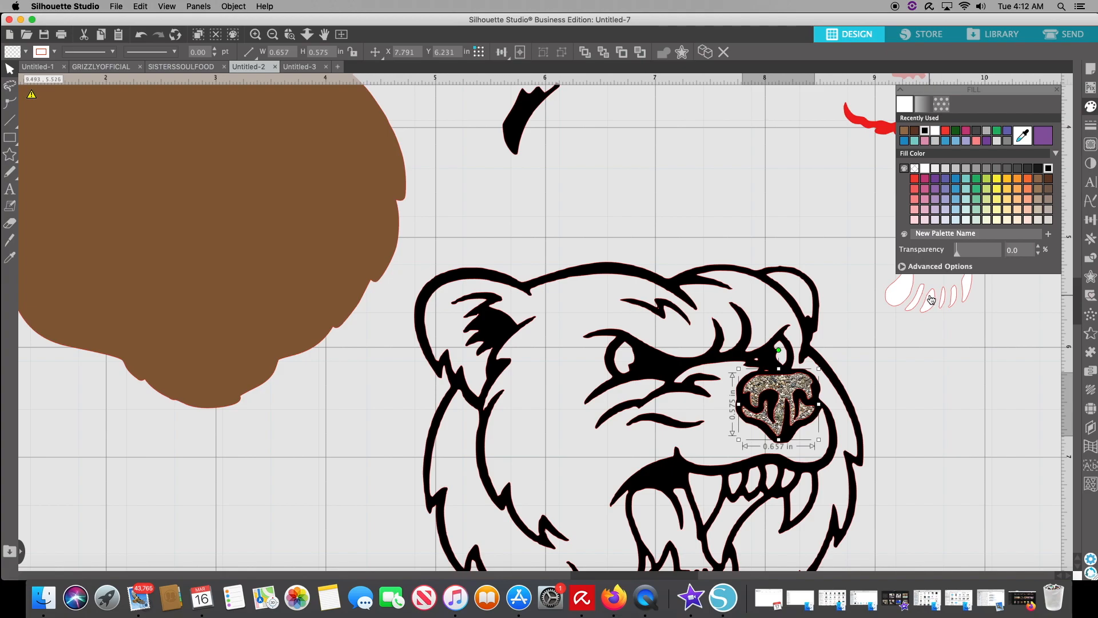
pyautogui.press('super+minus')
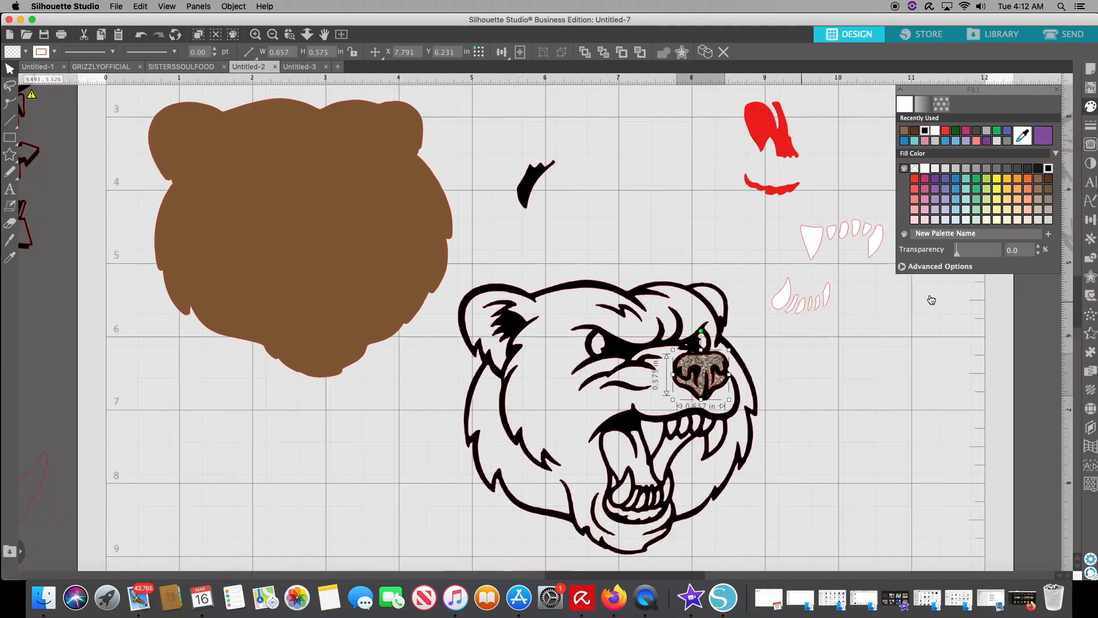
pyautogui.click(778, 315)
pyautogui.moveTo(778, 316); pyautogui.dragTo(626, 501)
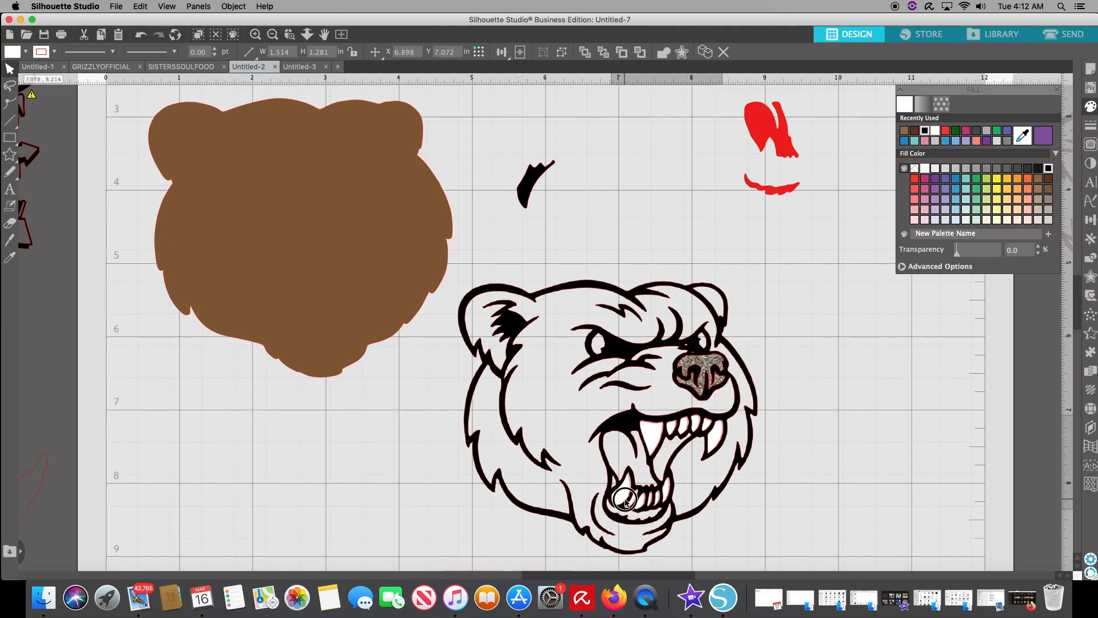
pyautogui.click(626, 502)
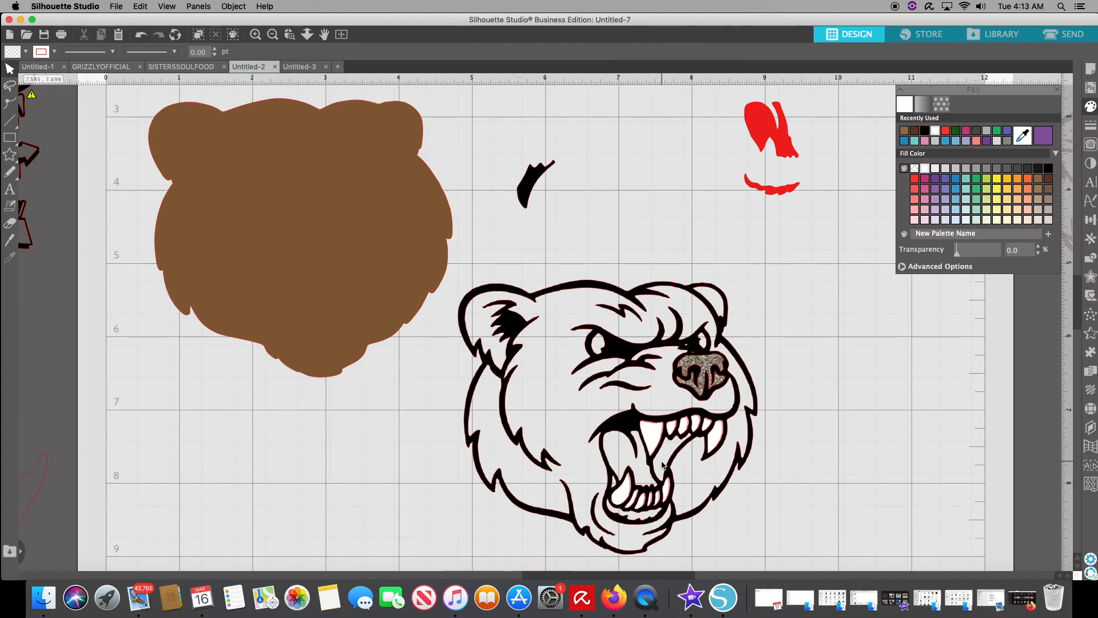
# Step: Fine-tune the position of the white teeth so they fill the tooth outlines in the bear's mouth
pyautogui.press('super+plus')
pyautogui.scroll(-2, 904, 486)
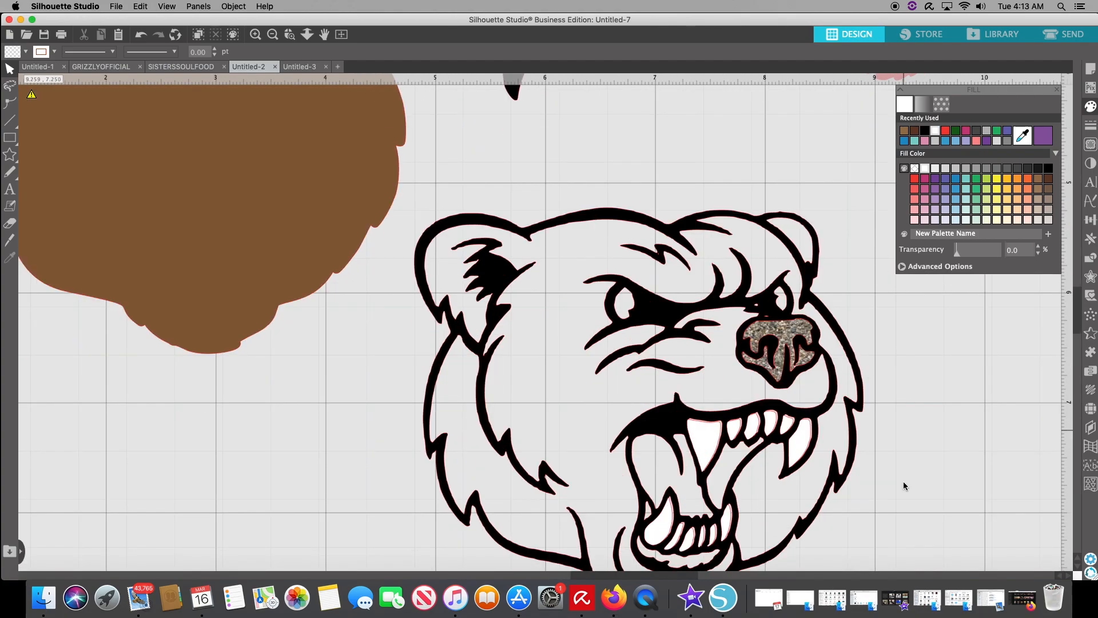
pyautogui.scroll(-2, 904, 486)
pyautogui.click(702, 432)
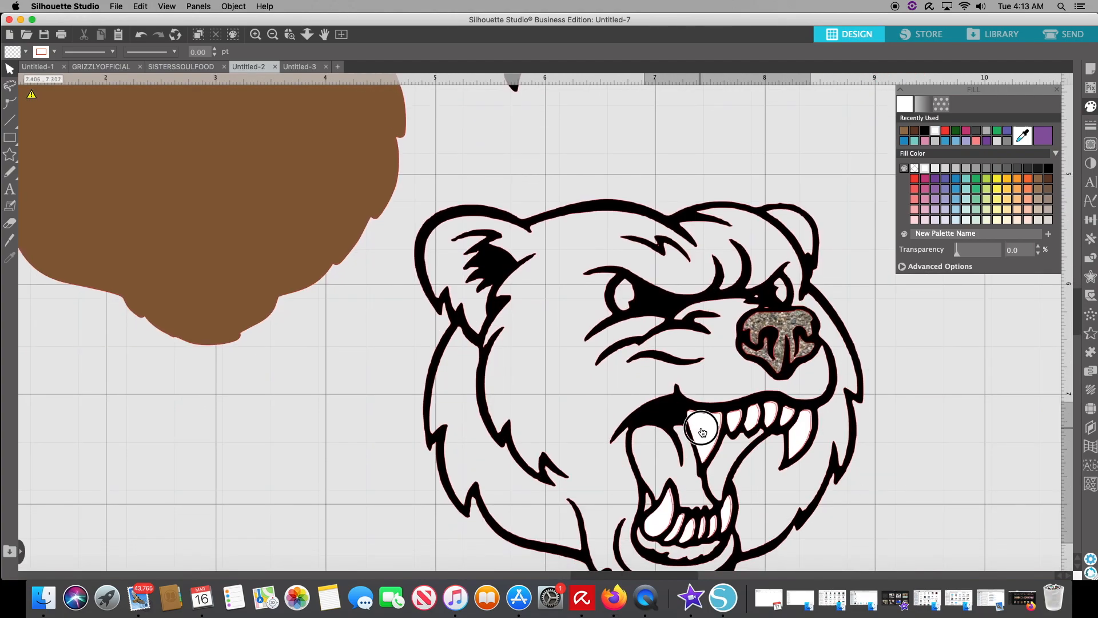
pyautogui.moveTo(700, 428); pyautogui.dragTo(702, 427)
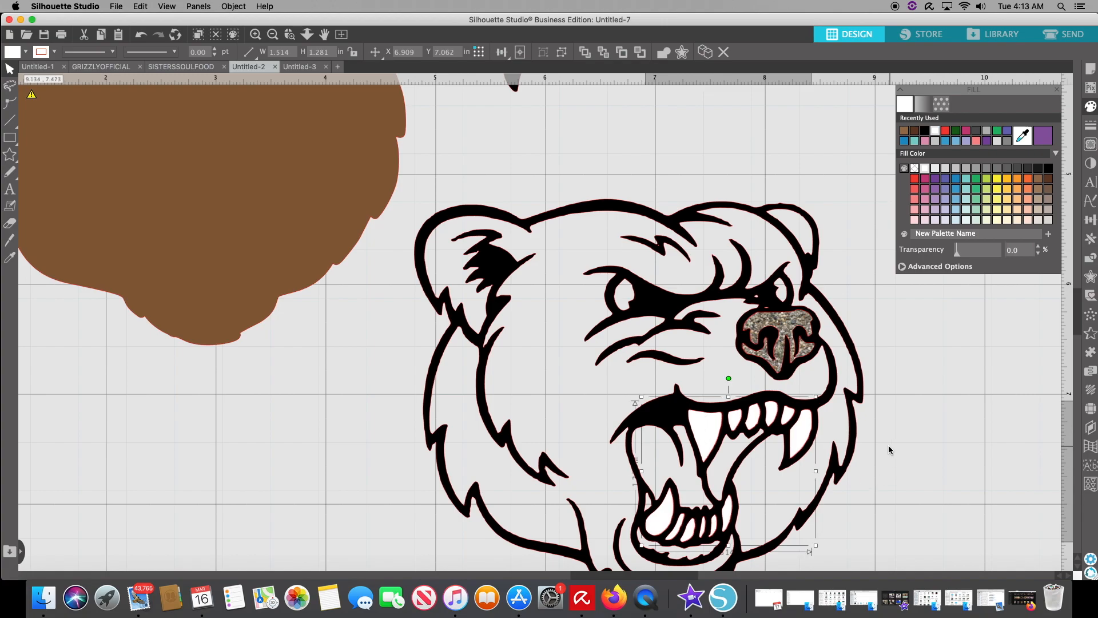
pyautogui.click(926, 441)
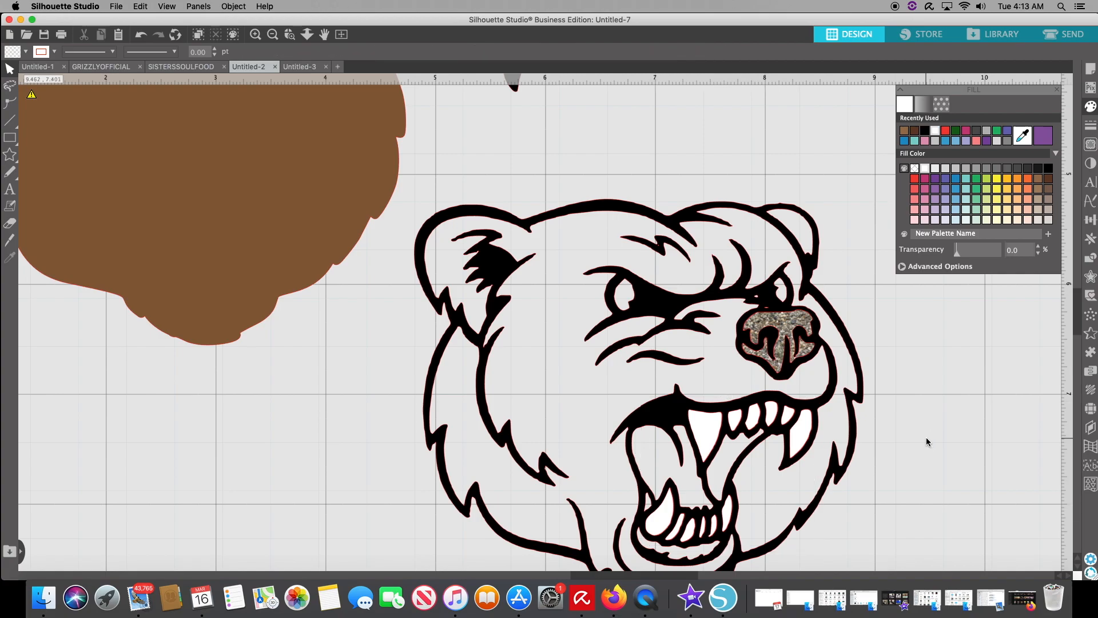
# Step: Place the loose black piece in the gap between the bear's upper and lower teeth and fine-tune its alignment
pyautogui.press('super+minus')
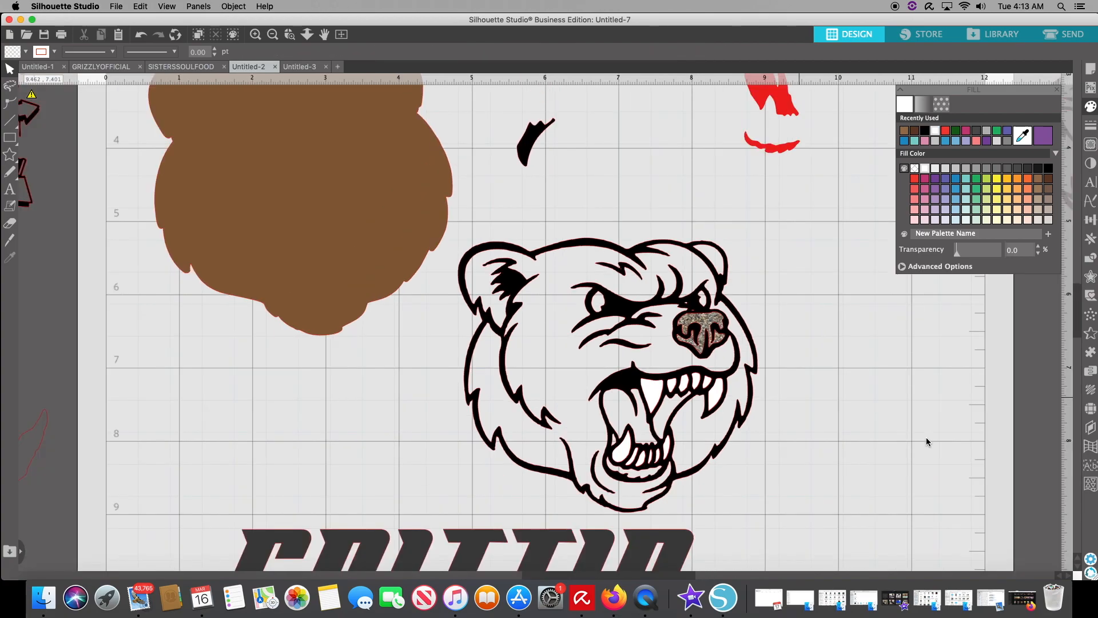
pyautogui.moveTo(526, 140); pyautogui.dragTo(666, 417)
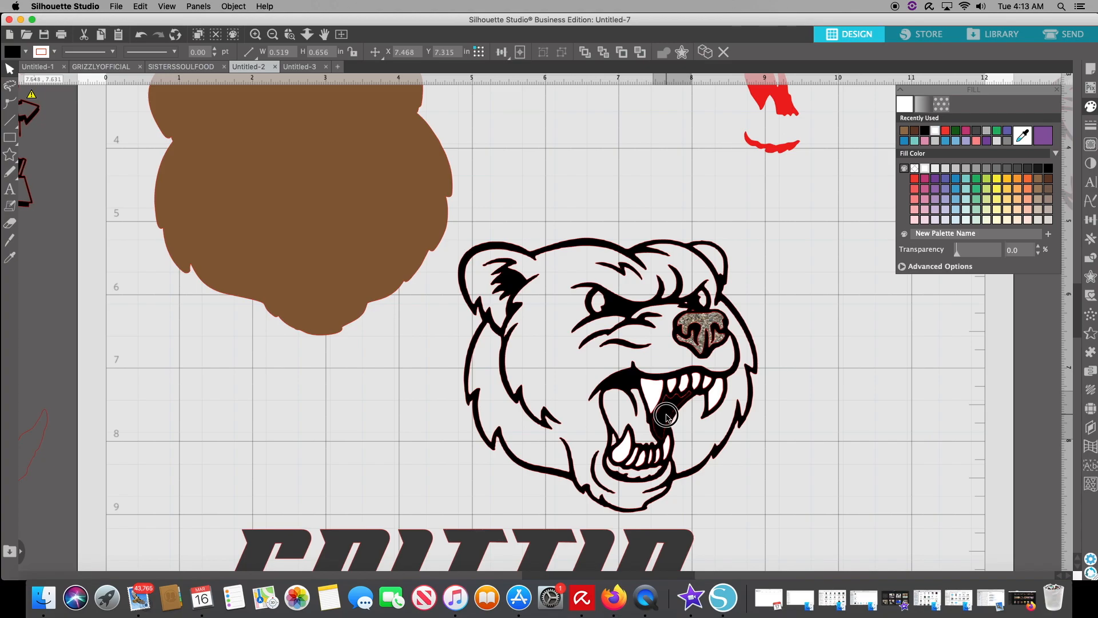
pyautogui.moveTo(666, 415); pyautogui.dragTo(667, 418)
pyautogui.click(668, 418)
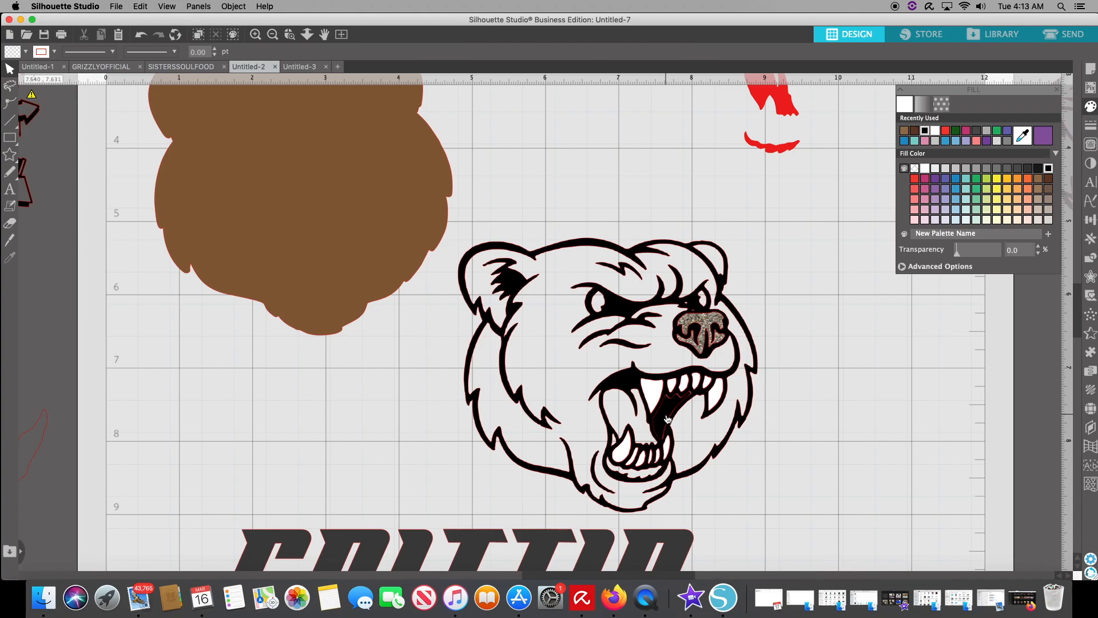
pyautogui.scroll(3, 668, 418)
pyautogui.click(735, 448)
pyautogui.moveTo(735, 445); pyautogui.dragTo(735, 446)
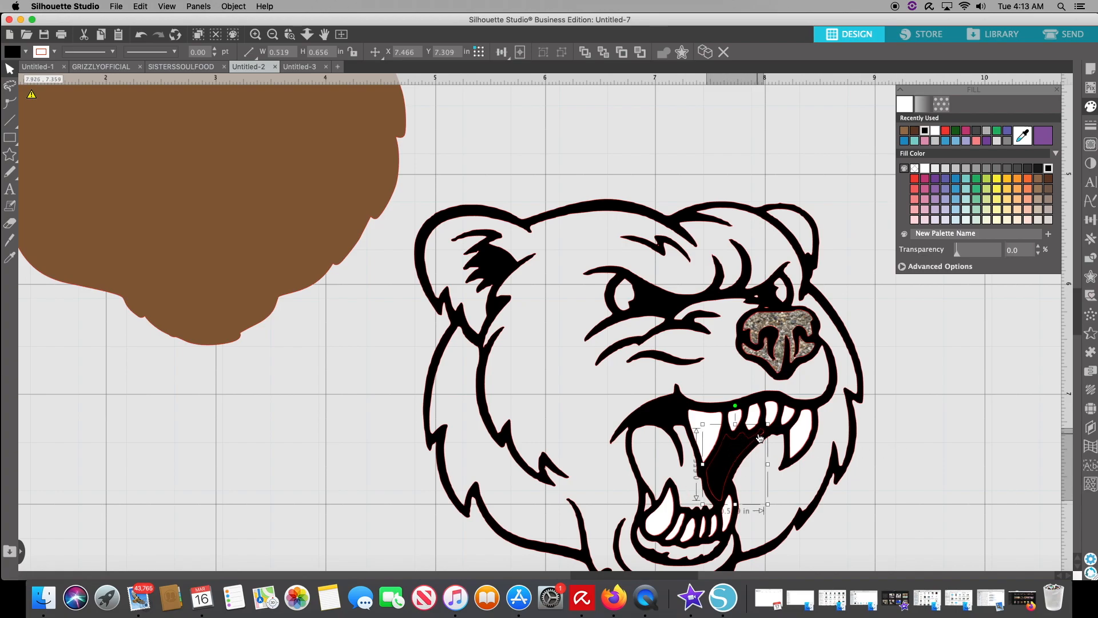
pyautogui.click(907, 422)
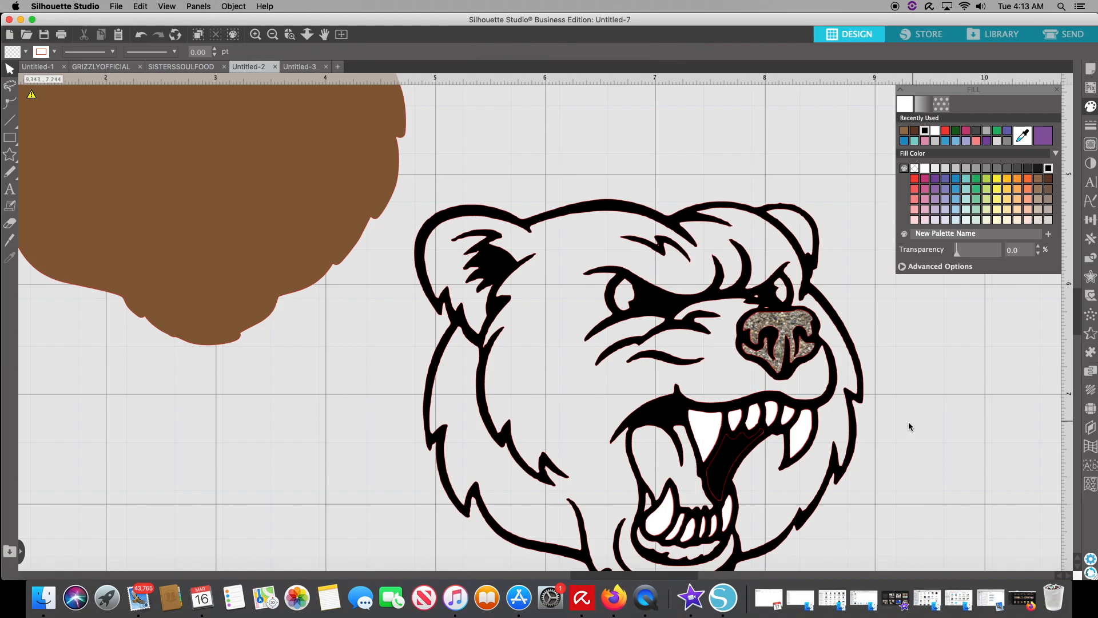
# Step: Place the red tongue in the bear's open mouth and the curved red strip below the lower teeth
pyautogui.press('super+minus')
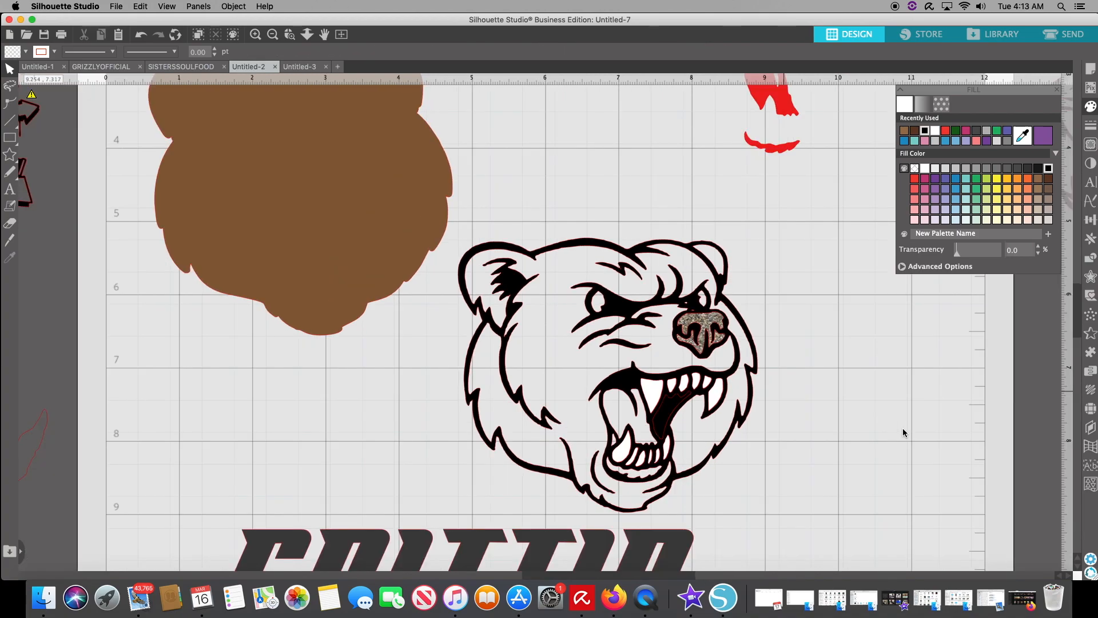
pyautogui.scroll(5, 805, 297)
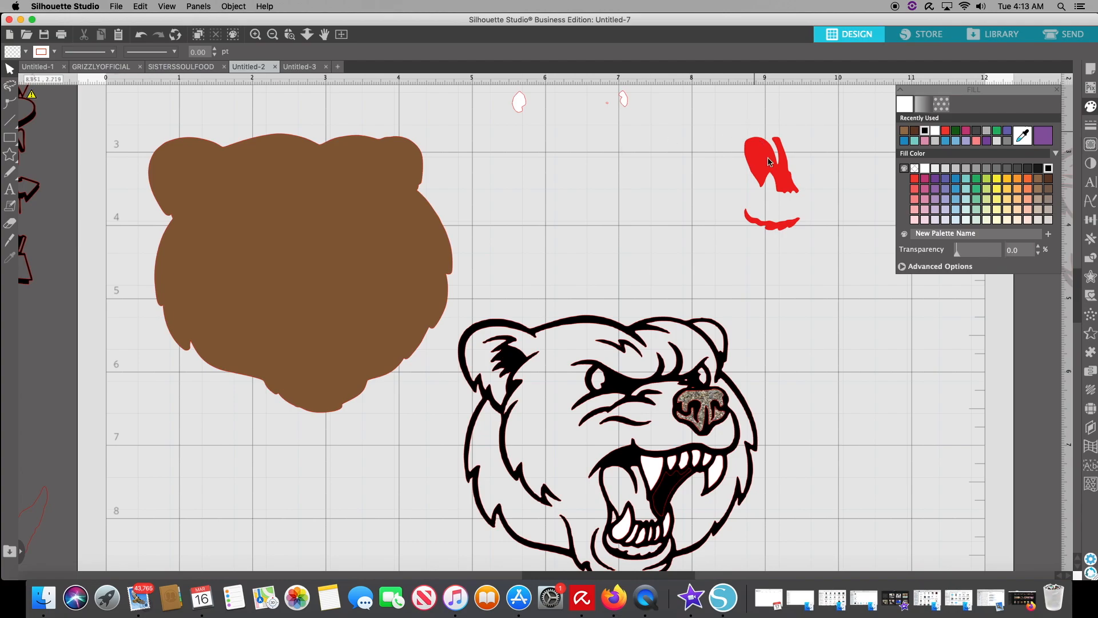
pyautogui.moveTo(770, 162); pyautogui.dragTo(606, 437)
pyautogui.moveTo(609, 491); pyautogui.dragTo(636, 500)
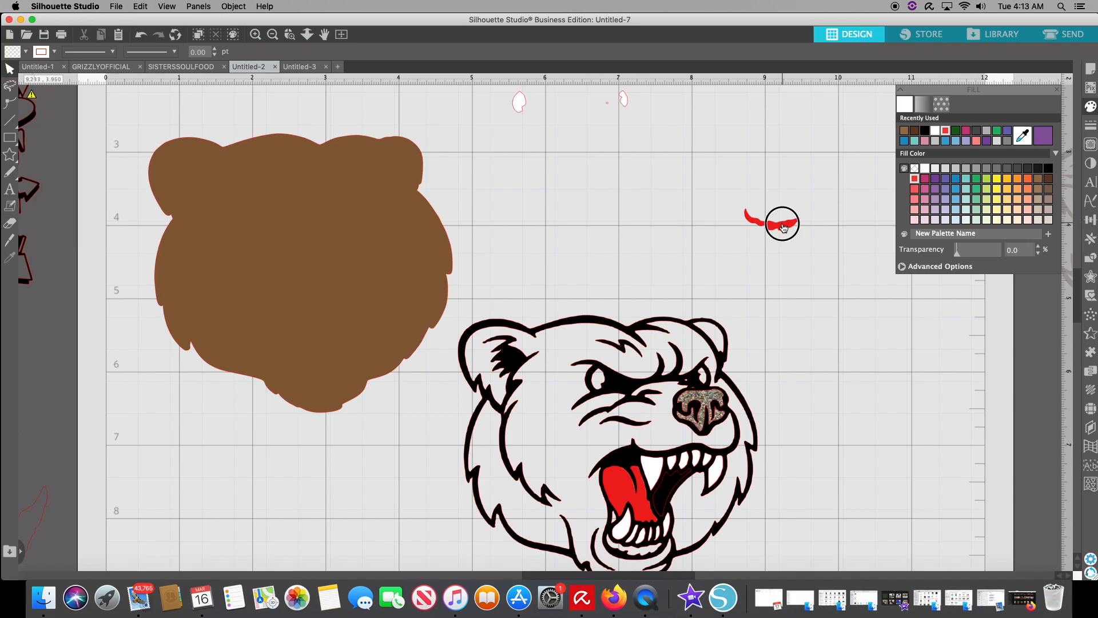
pyautogui.moveTo(780, 221); pyautogui.dragTo(779, 228)
pyautogui.moveTo(703, 413); pyautogui.dragTo(645, 551)
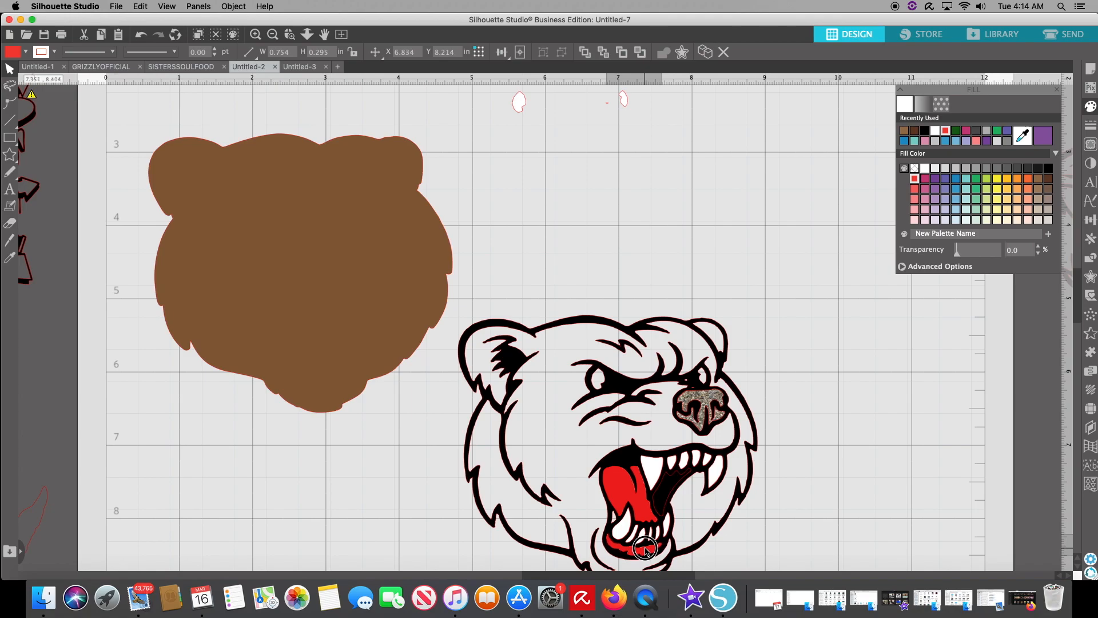
pyautogui.press('Escape')
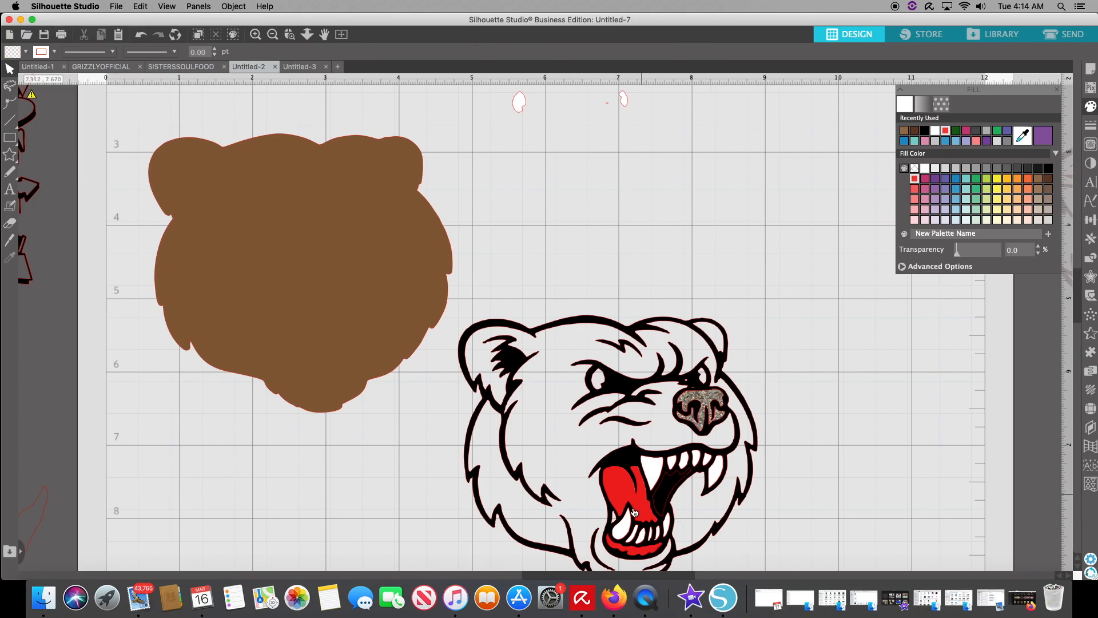
# Step: Fit the white eye pieces into the bear's eyes and group the head with all its coloured pieces
pyautogui.moveTo(522, 105); pyautogui.dragTo(605, 386)
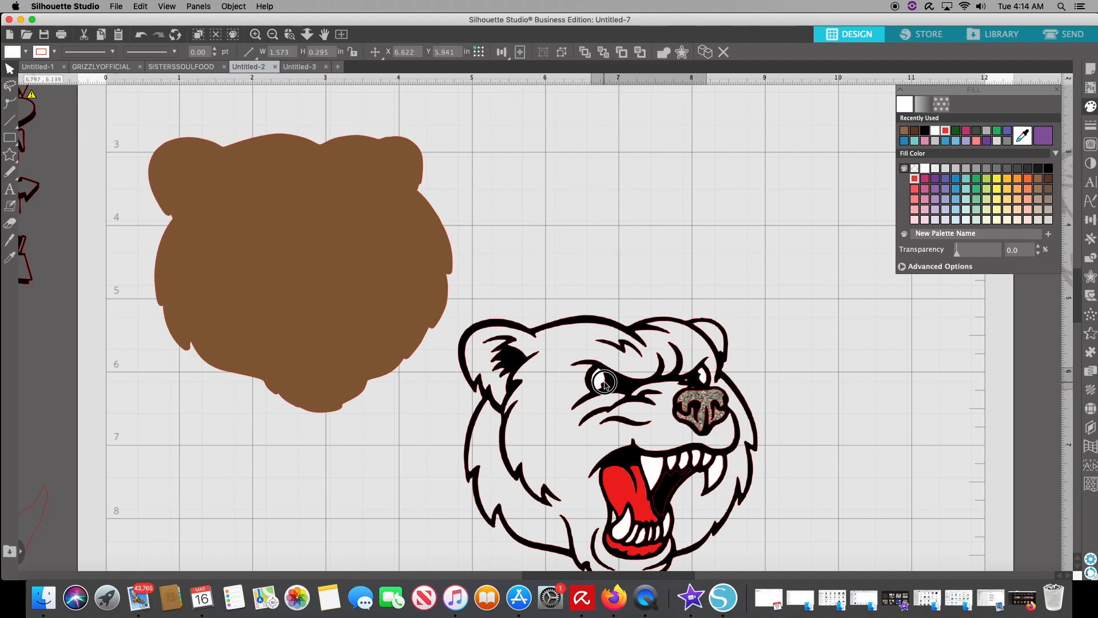
pyautogui.click(541, 286)
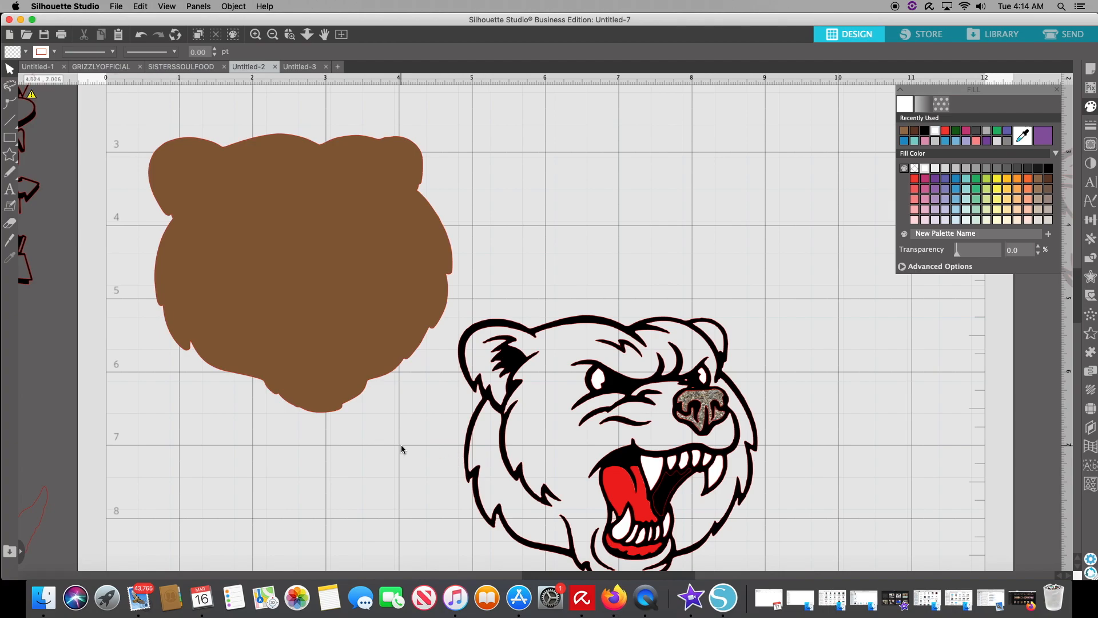
pyautogui.scroll(-3, 402, 449)
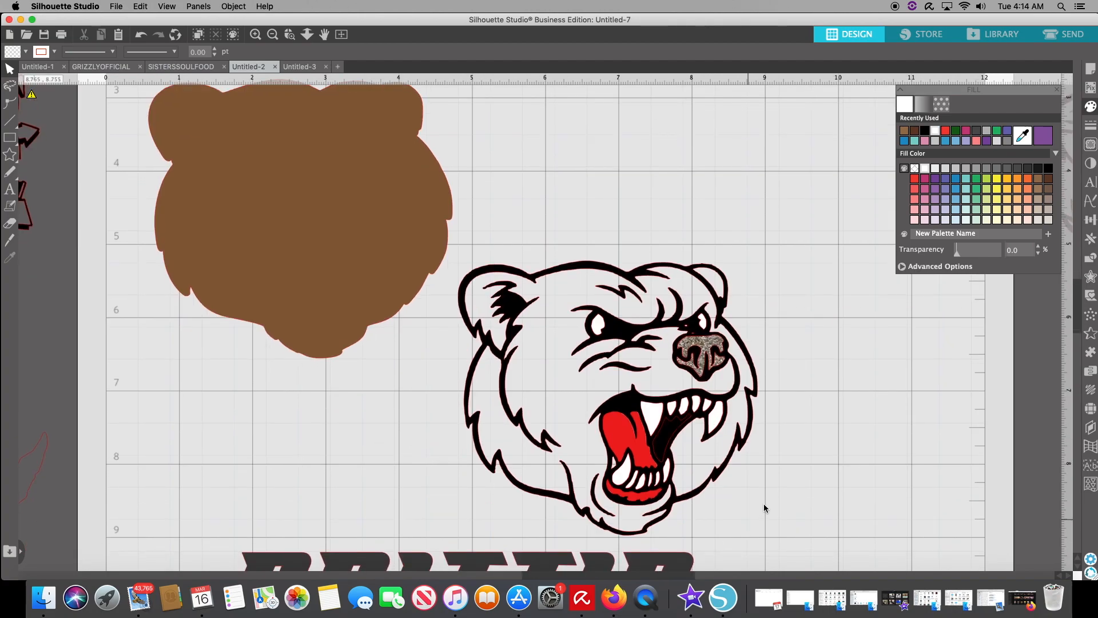
pyautogui.click(752, 259)
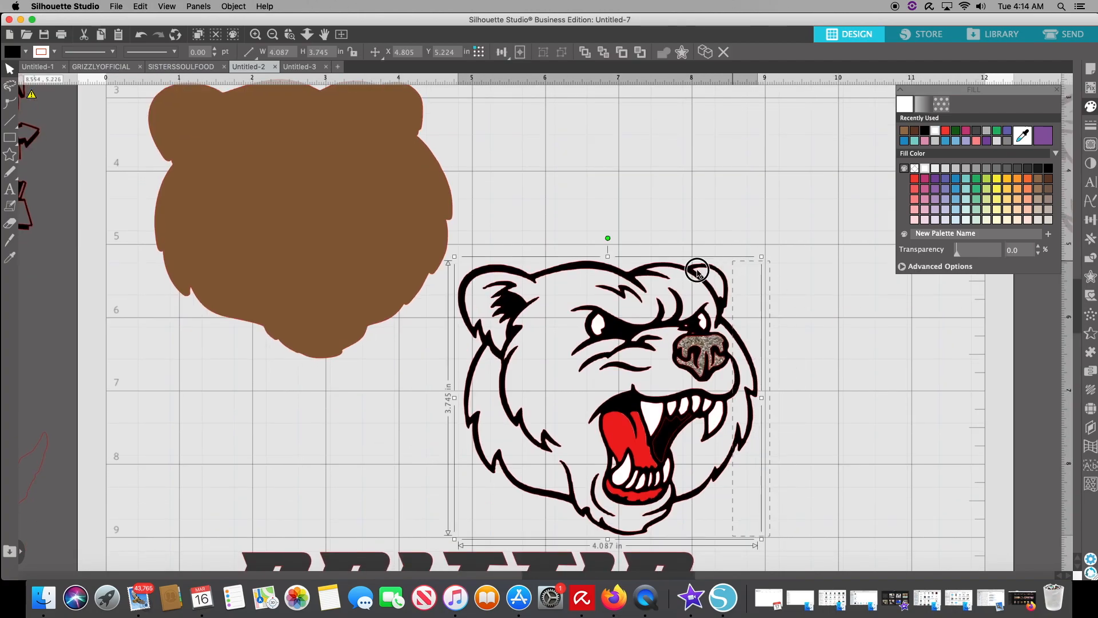
pyautogui.moveTo(659, 273); pyautogui.dragTo(521, 278)
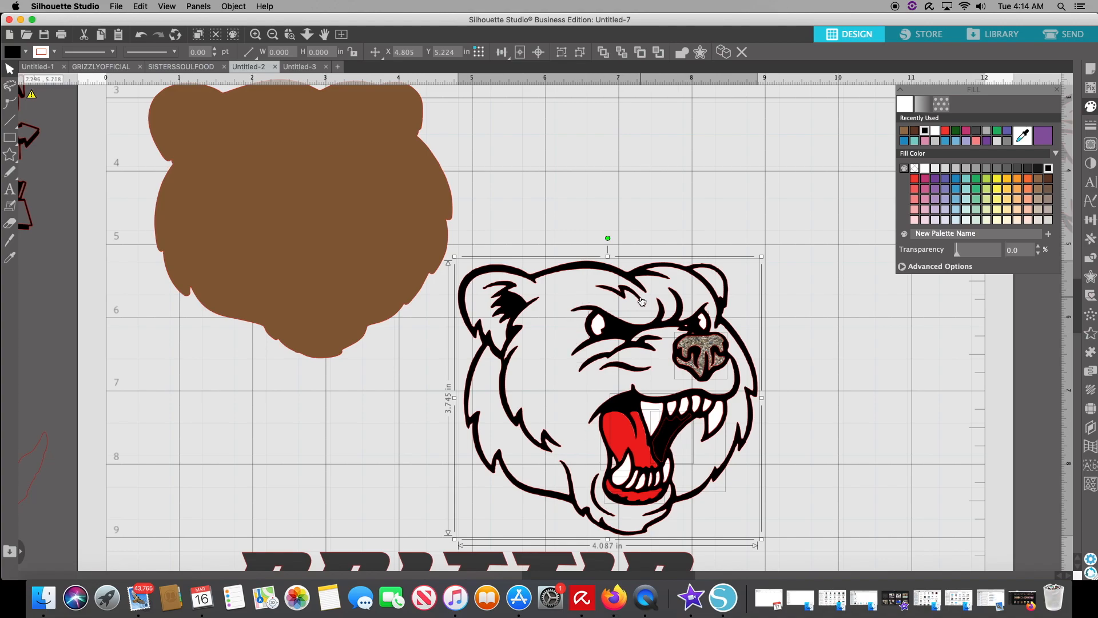
pyautogui.press('super+g')
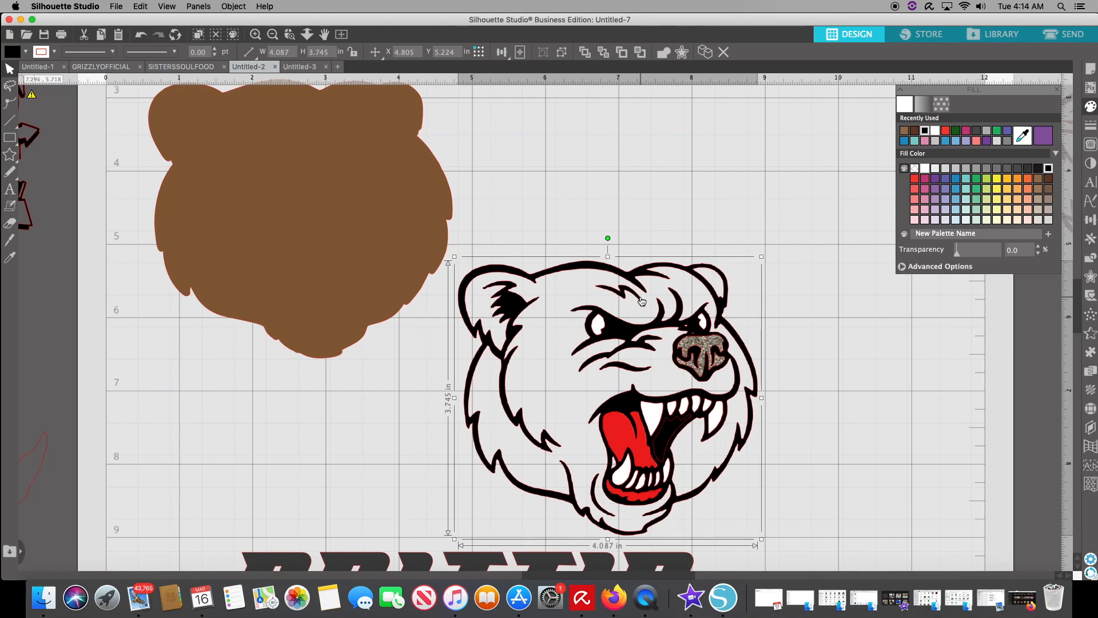
# Step: Position the grouped bear head over the brown background shape and group the two together
pyautogui.moveTo(676, 320); pyautogui.dragTo(361, 141)
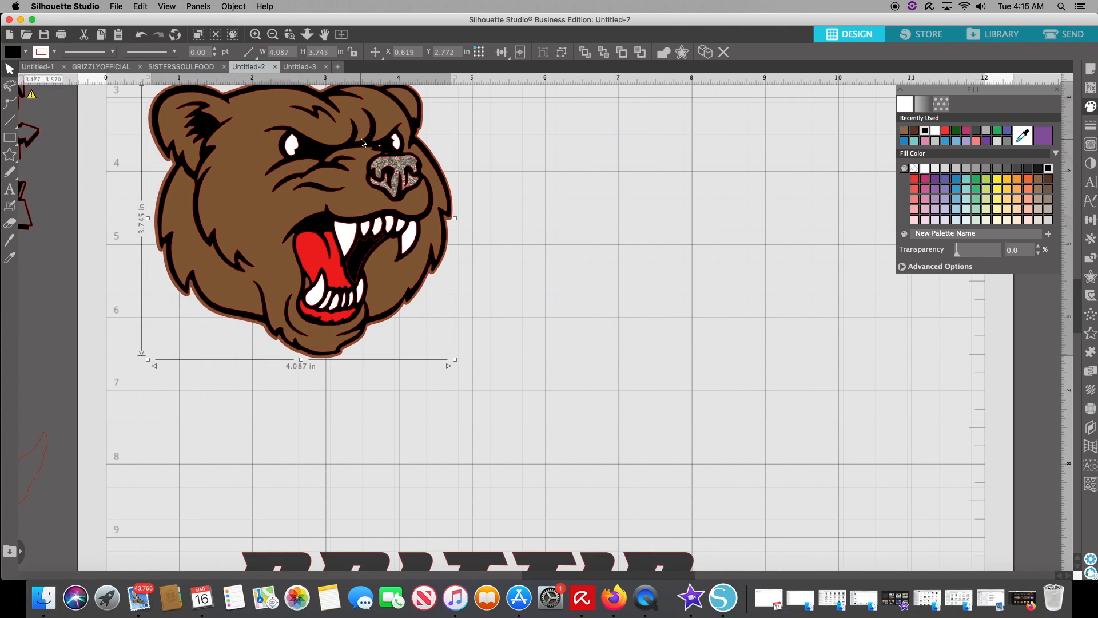
pyautogui.scroll(3, 627, 316)
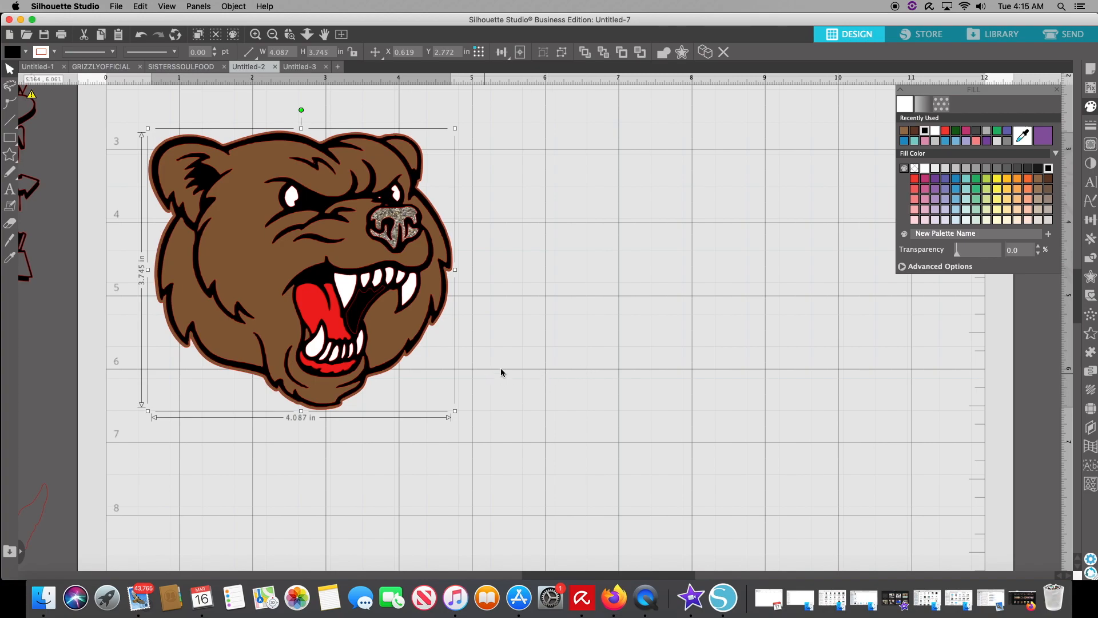
pyautogui.moveTo(537, 352); pyautogui.dragTo(209, 211)
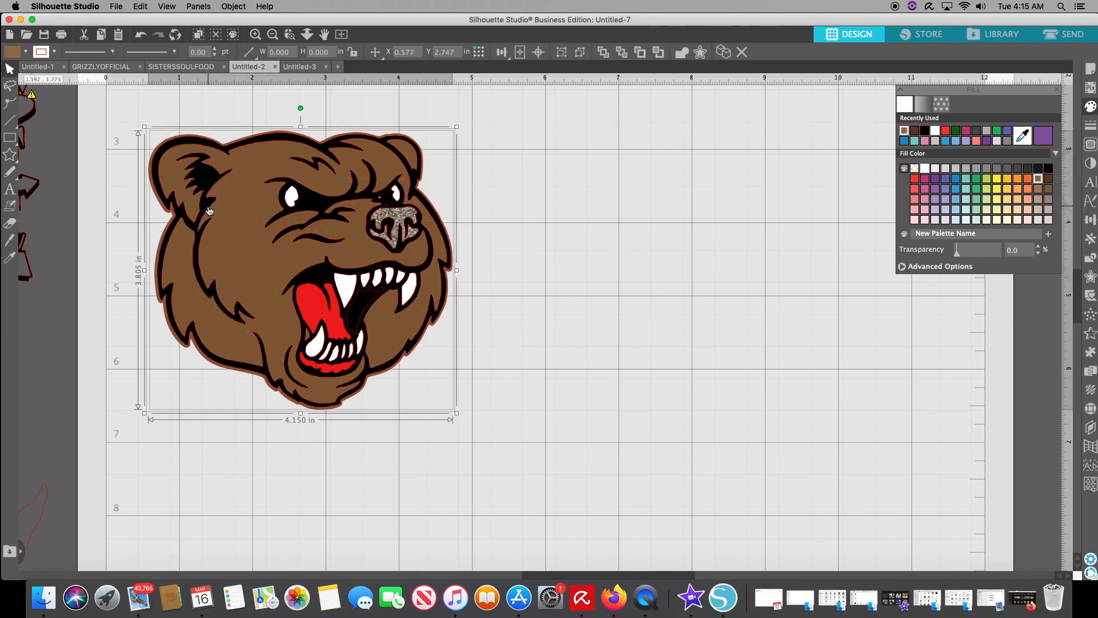
pyautogui.press('super+g')
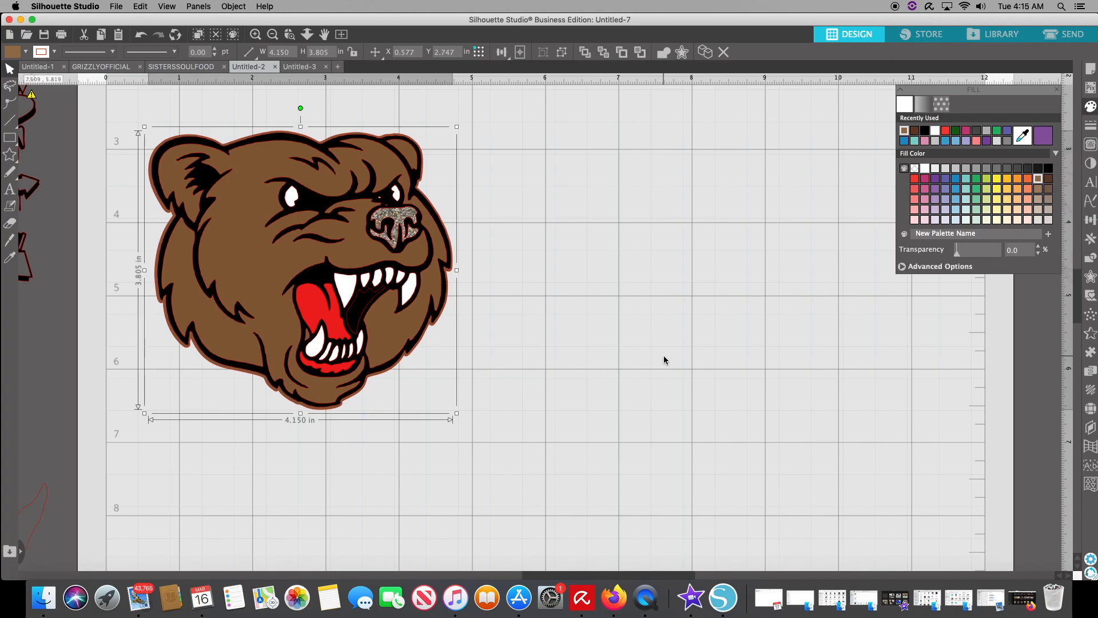
# Step: Move the original black-and-white bear image onto the page beside the finished coloured head
pyautogui.scroll(1, 662, 363)
pyautogui.scroll(5, 659, 365)
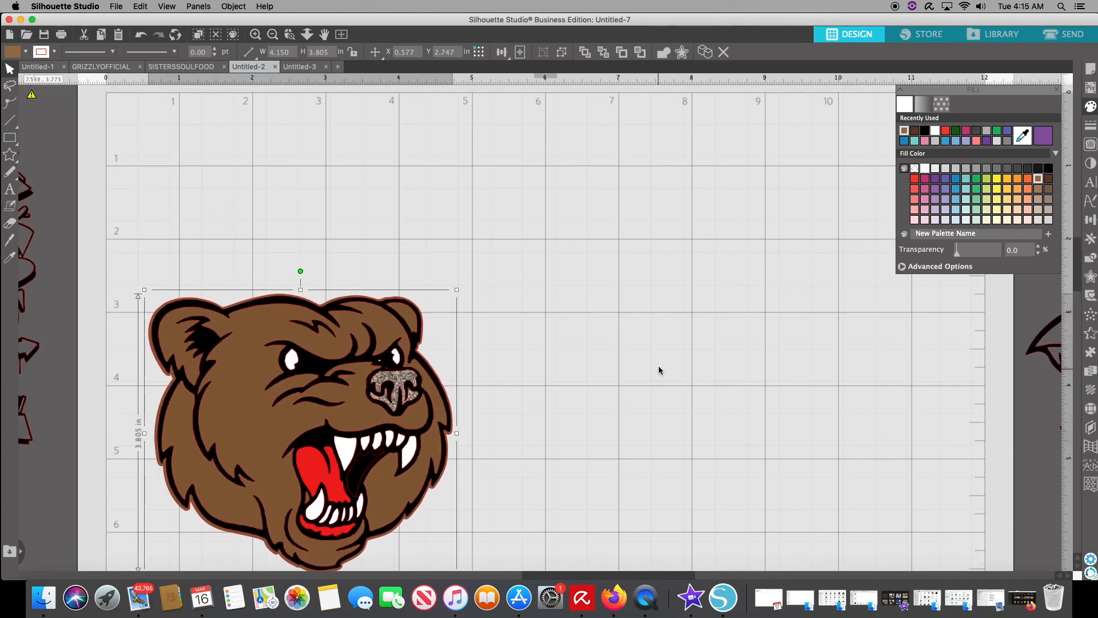
pyautogui.scroll(-2, 659, 367)
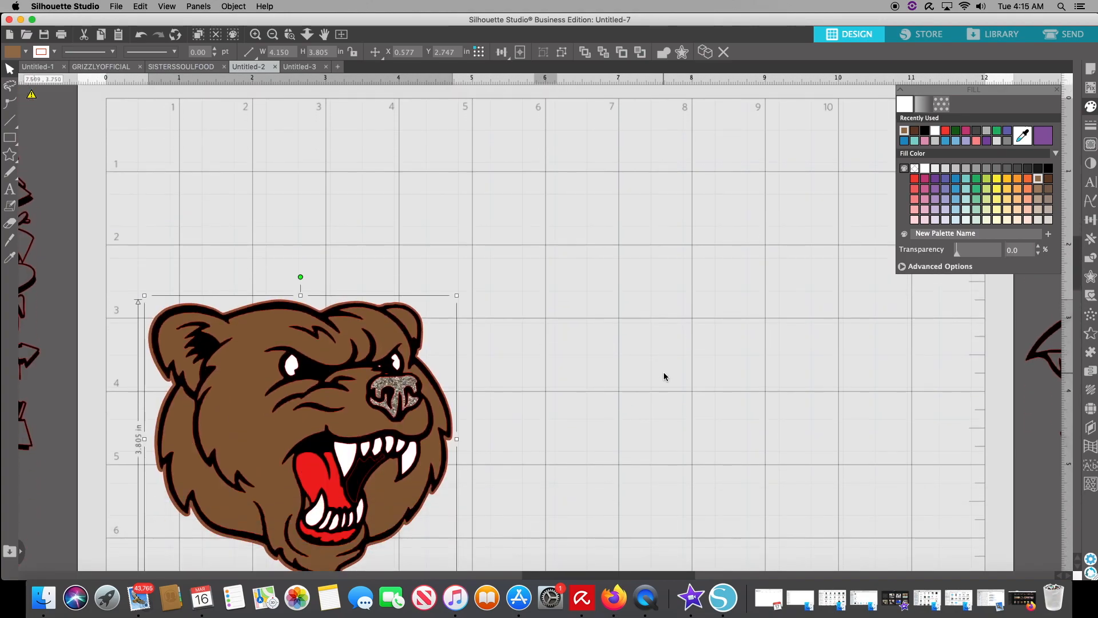
pyautogui.press('super+minus')
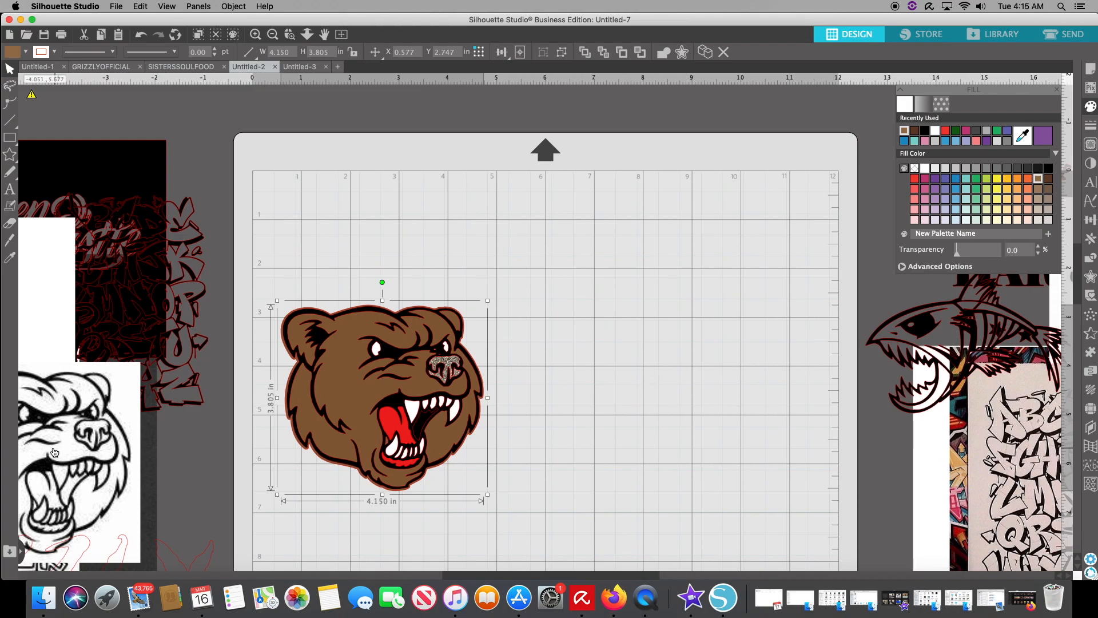
pyautogui.moveTo(103, 440); pyautogui.dragTo(724, 314)
pyautogui.click(519, 449)
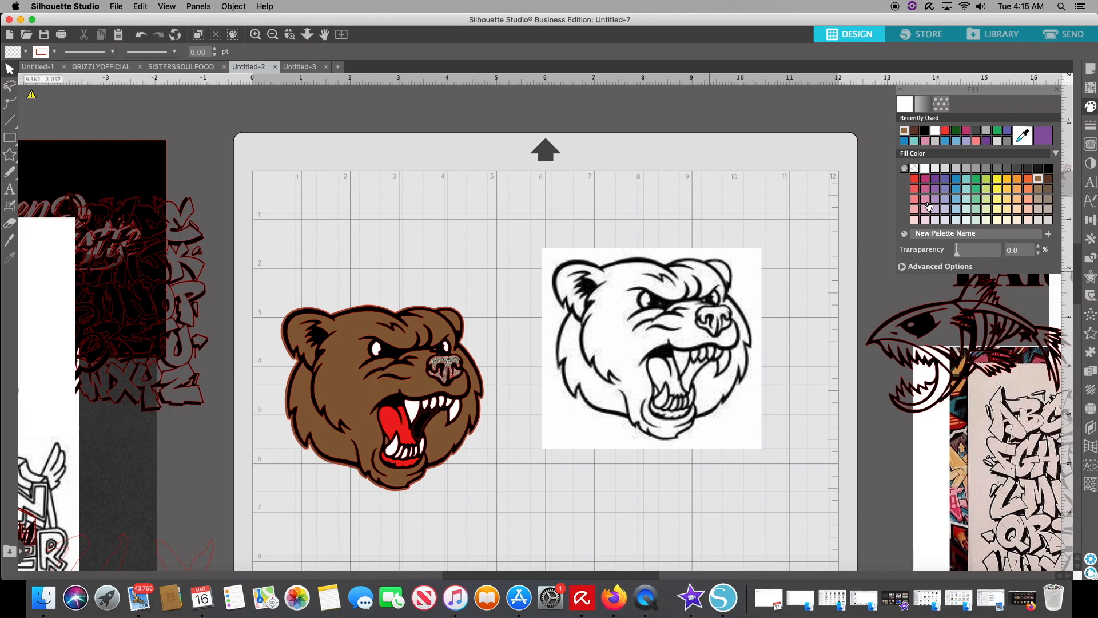
# Step: Select the black-and-white bear image as the trace area, with 47% threshold, 1% despeckle threshold and scale 18
pyautogui.click(1091, 145)
pyautogui.moveTo(756, 455)
pyautogui.mouseDown()
pyautogui.moveTo(760, 329)
pyautogui.moveTo(698, 255)
pyautogui.moveTo(547, 248)
pyautogui.mouseUp()
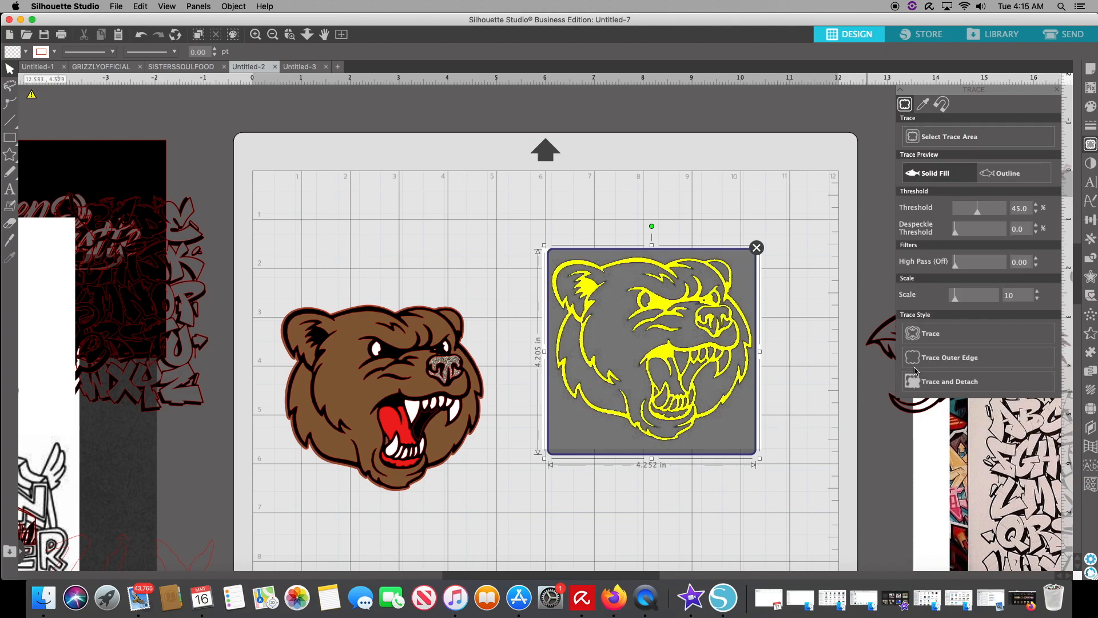
pyautogui.click(1037, 206)
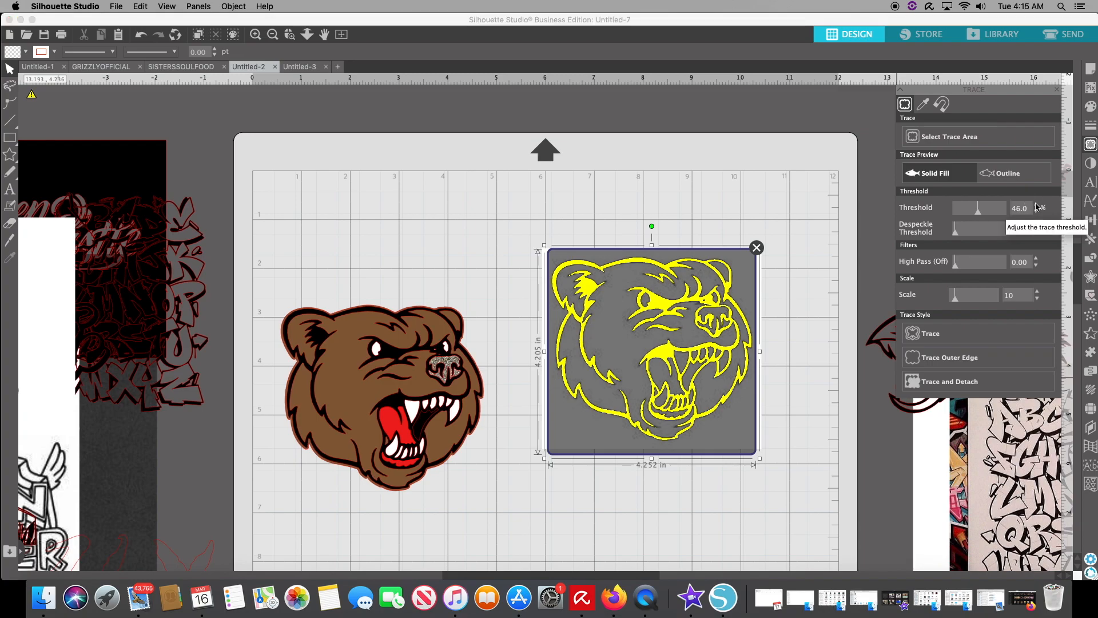
pyautogui.click(1036, 205)
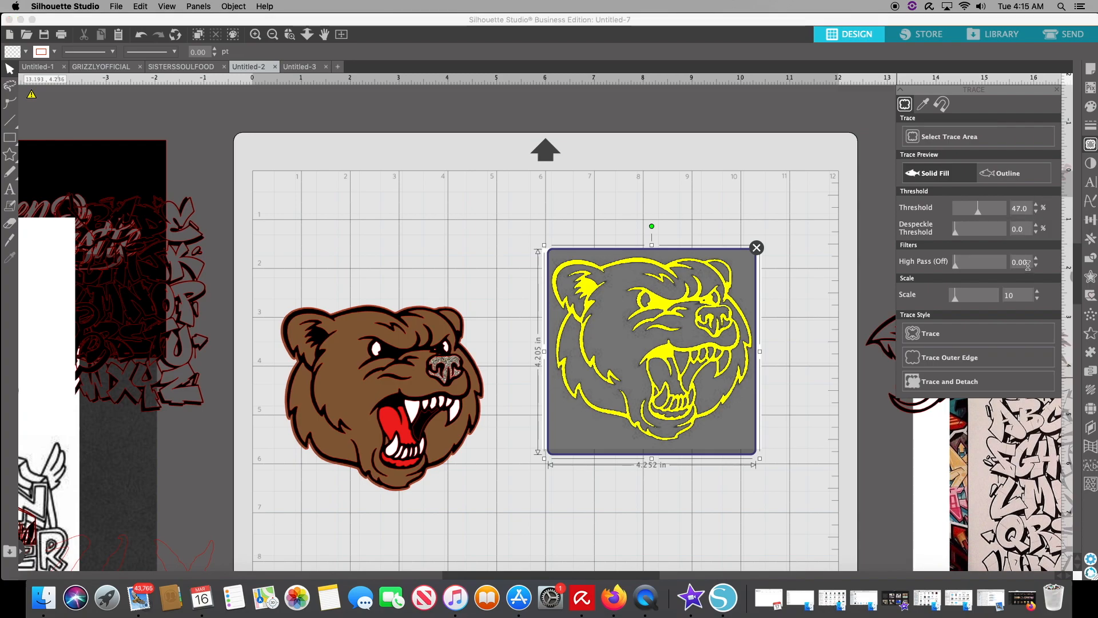
pyautogui.click(1037, 292)
pyautogui.click(1036, 226)
pyautogui.click(1038, 293)
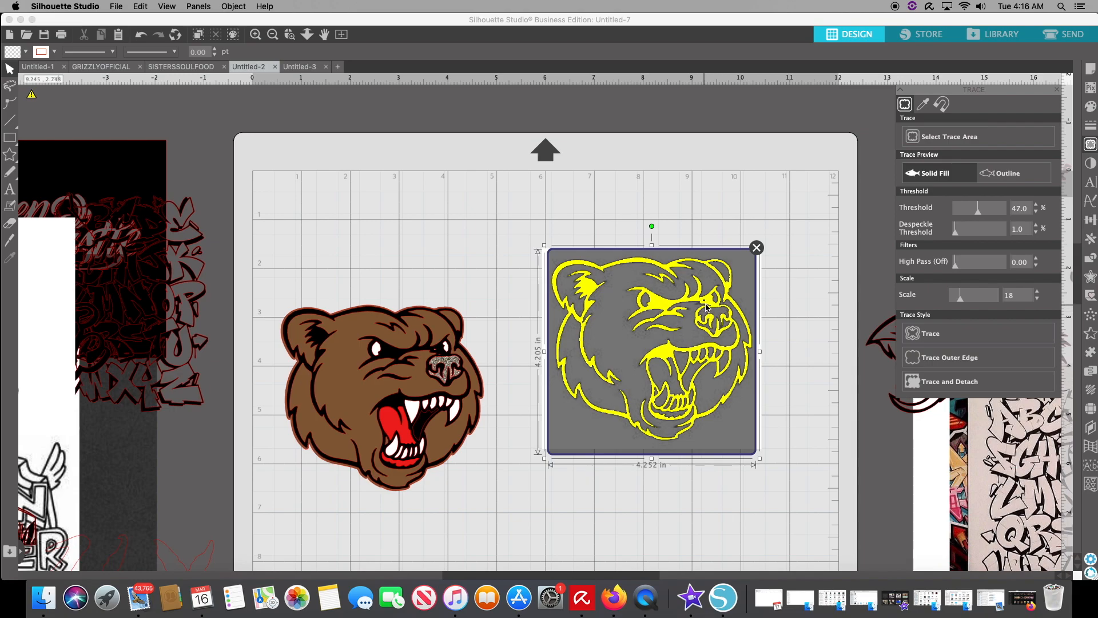
# Step: Raise the trace threshold to 57% and the scale to 20, and trace the bear image
pyautogui.click(1035, 205)
pyautogui.click(1036, 205)
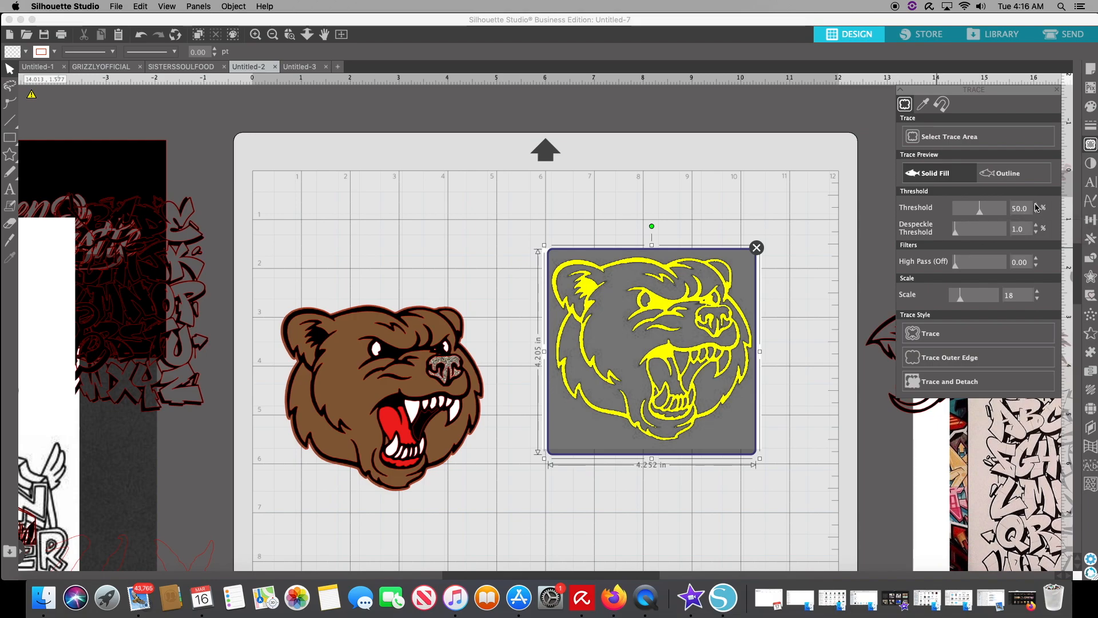
pyautogui.click(1036, 205)
pyautogui.click(1036, 205)
pyautogui.click(1036, 205)
pyautogui.click(1035, 205)
pyautogui.click(1036, 205)
pyautogui.click(1035, 205)
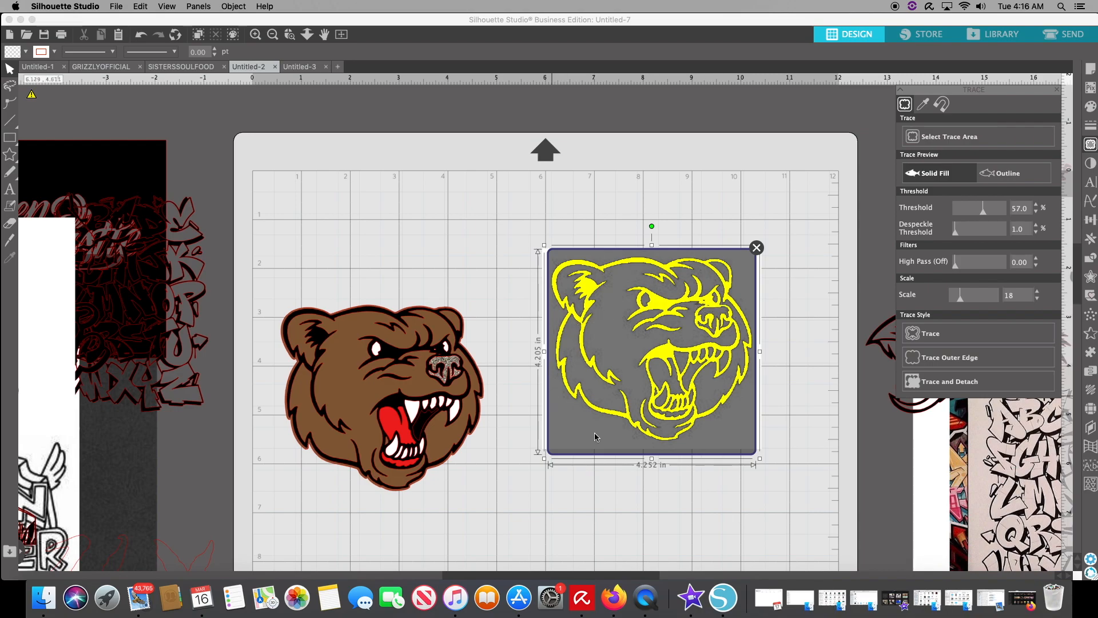
pyautogui.click(1039, 295)
pyautogui.click(1037, 292)
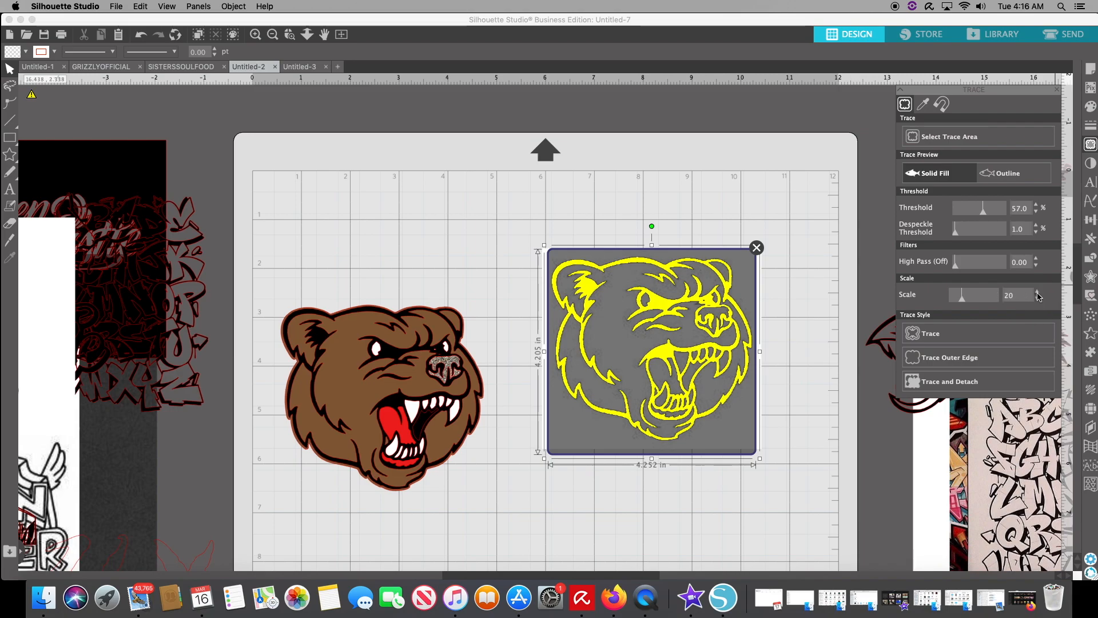
pyautogui.click(952, 338)
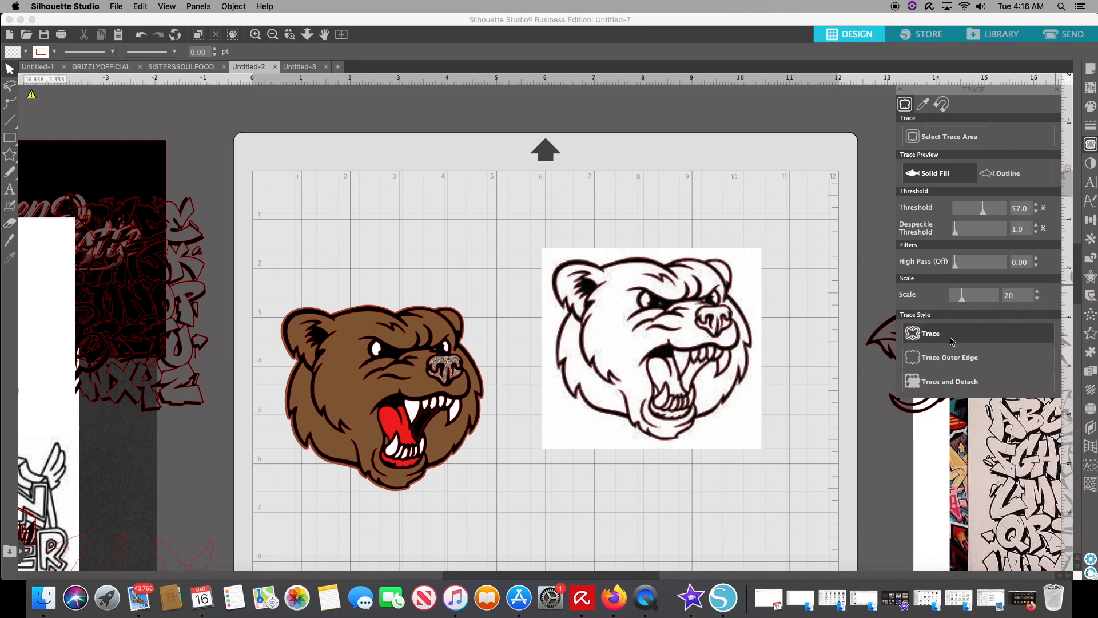
# Step: Move the original bear image off the page, away from its traced outline, and shift the outline slightly
pyautogui.moveTo(634, 347)
pyautogui.mouseDown()
pyautogui.moveTo(773, 292)
pyautogui.moveTo(920, 204)
pyautogui.mouseUp()
pyautogui.click(678, 374)
pyautogui.moveTo(687, 346); pyautogui.dragTo(656, 339)
pyautogui.click(688, 370)
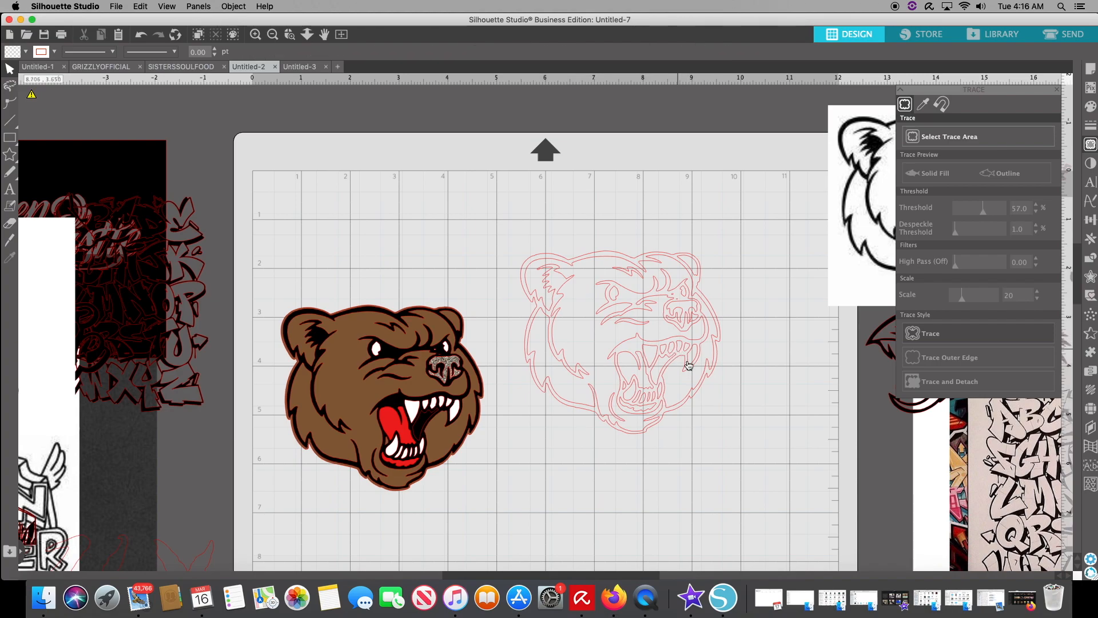
# Step: Fill the traced bear outline with black and align it beside the coloured bear head
pyautogui.click(648, 350)
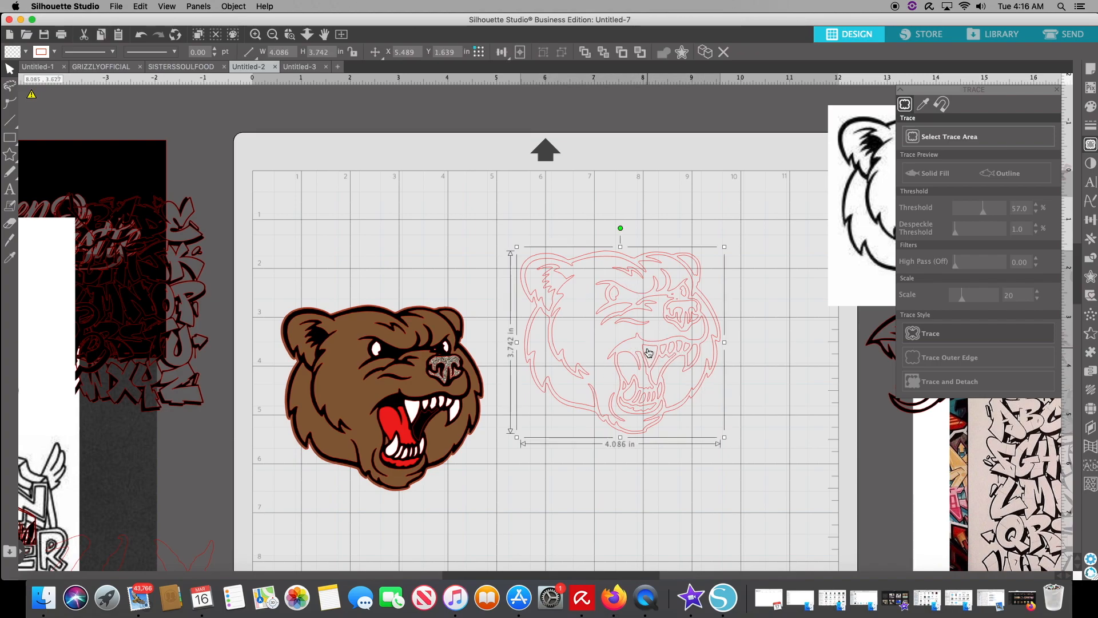
pyautogui.click(1090, 107)
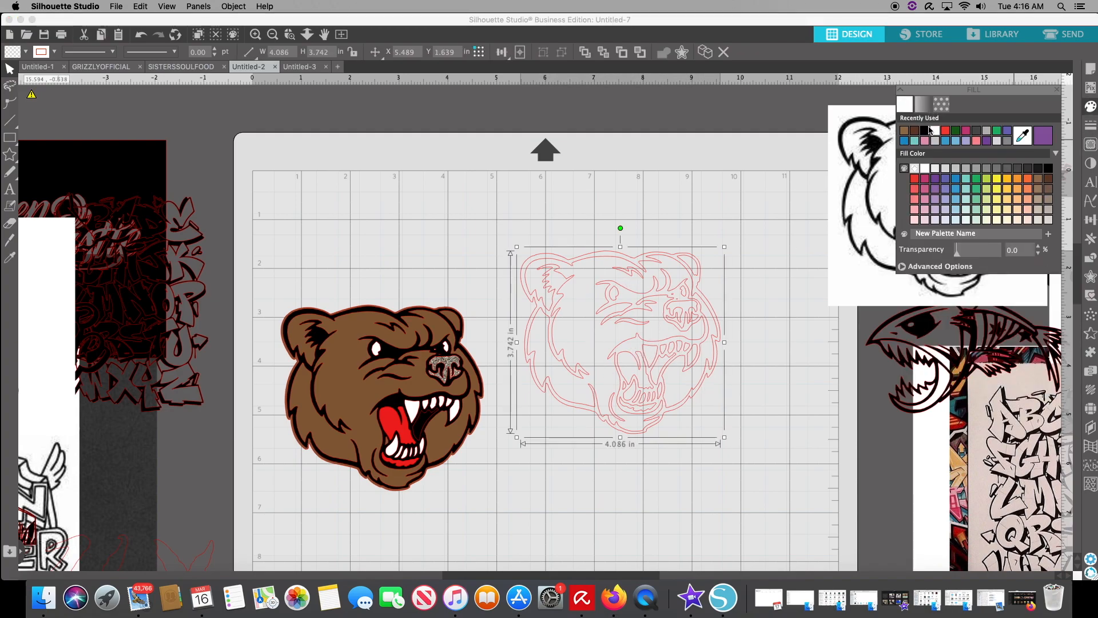
pyautogui.click(905, 130)
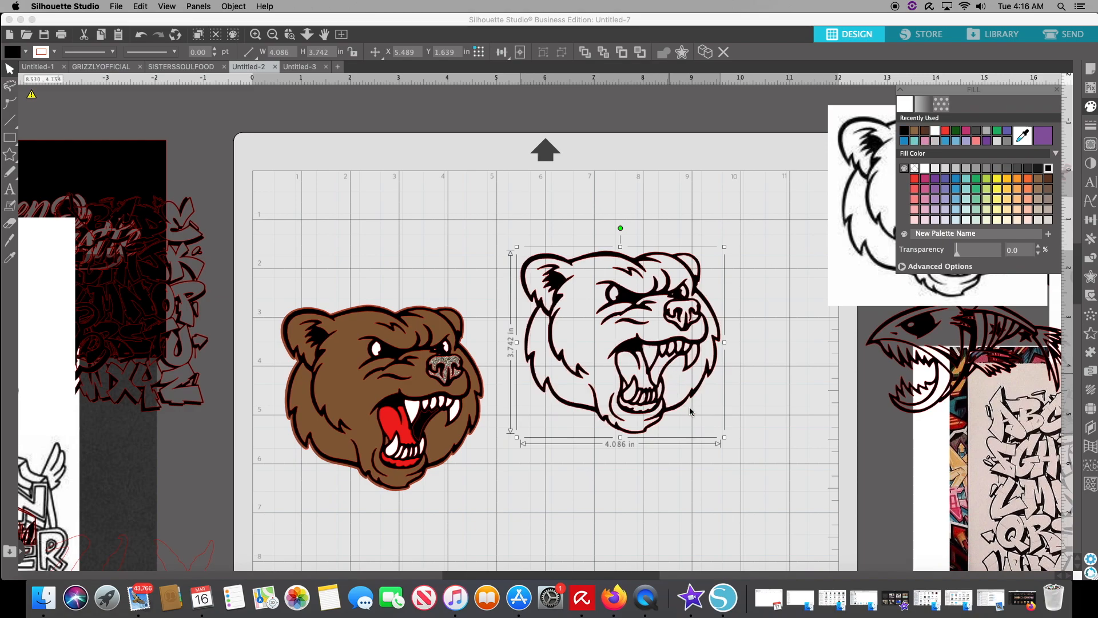
pyautogui.moveTo(638, 350); pyautogui.dragTo(623, 407)
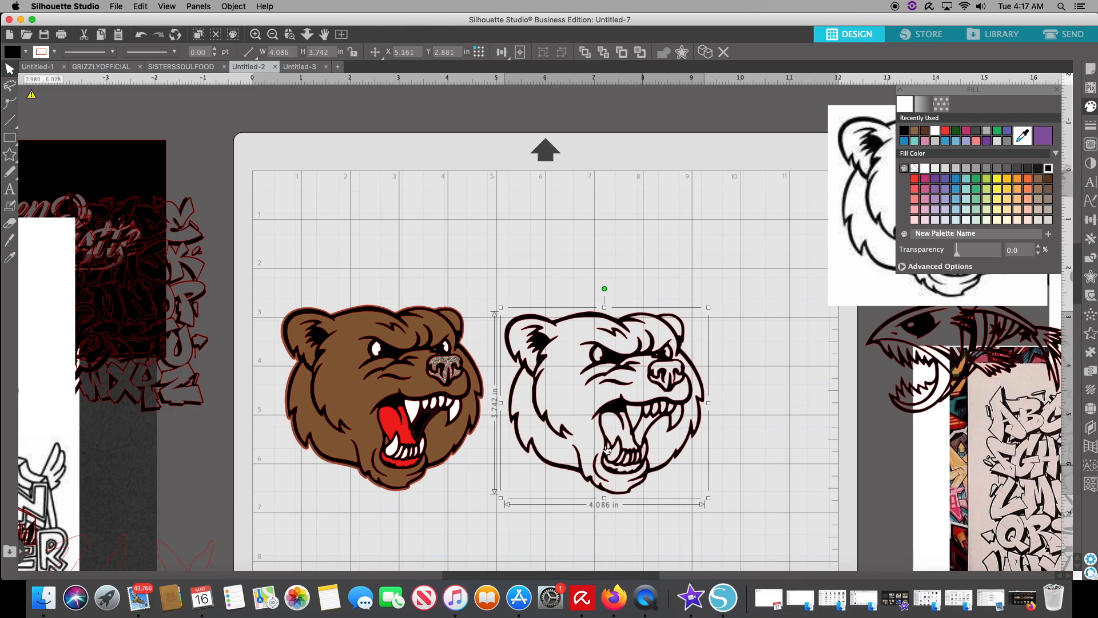
# Step: Park the black traced bear off the page and move the coloured head to the upper middle of the page
pyautogui.click(639, 357)
pyautogui.moveTo(639, 357); pyautogui.dragTo(151, 191)
pyautogui.click(423, 365)
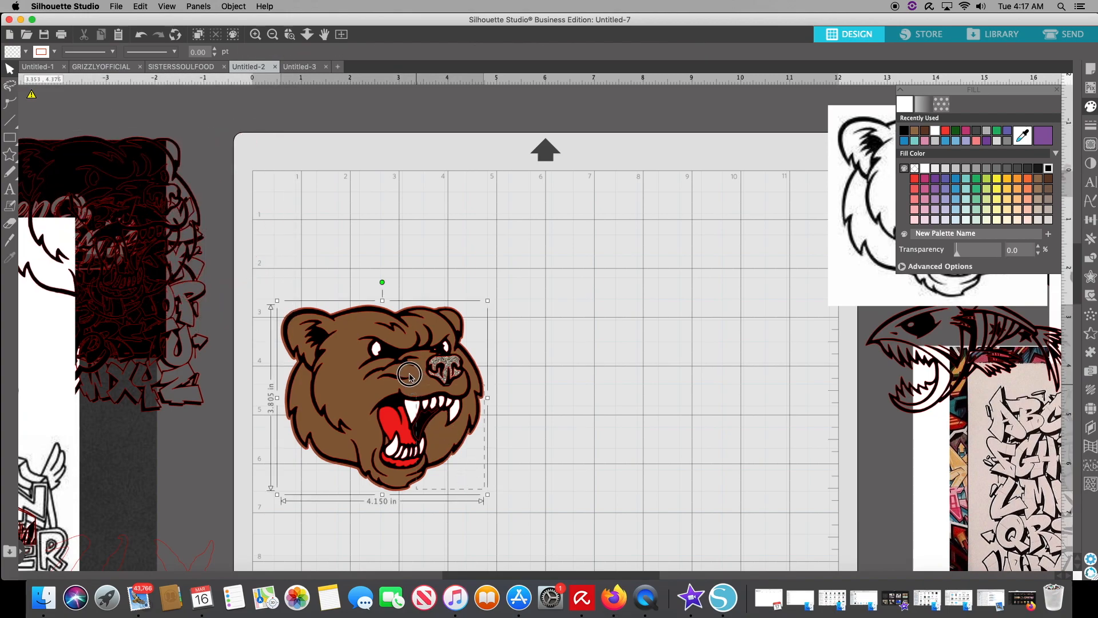
pyautogui.moveTo(423, 365); pyautogui.dragTo(588, 322)
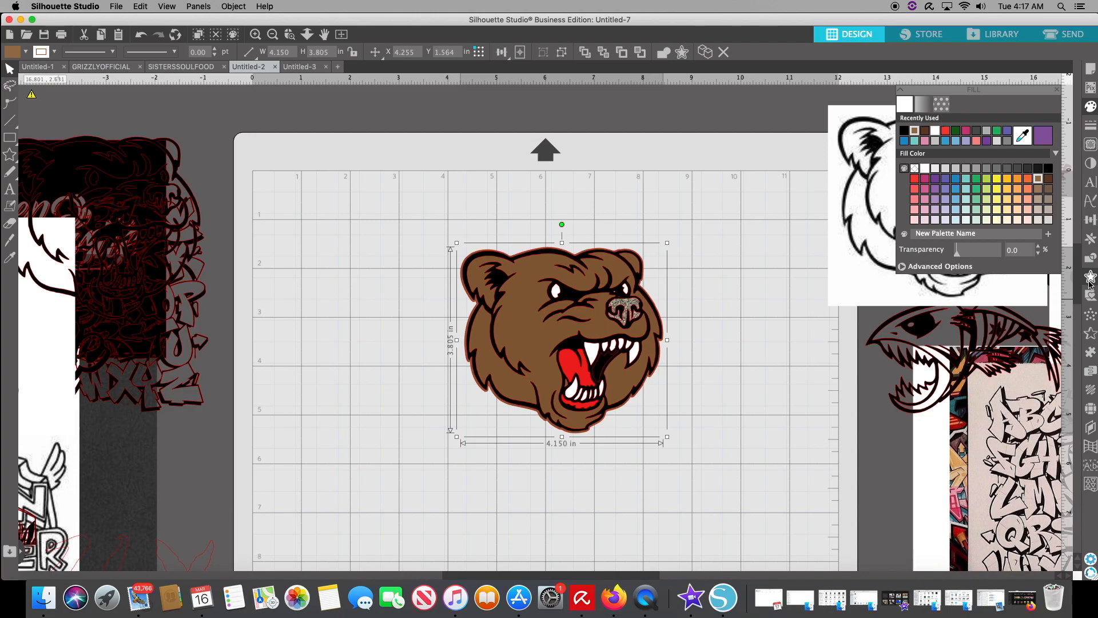
# Step: Create a 0.125 in outward offset with rounded corners around the coloured bear head
pyautogui.click(1090, 279)
pyautogui.click(927, 118)
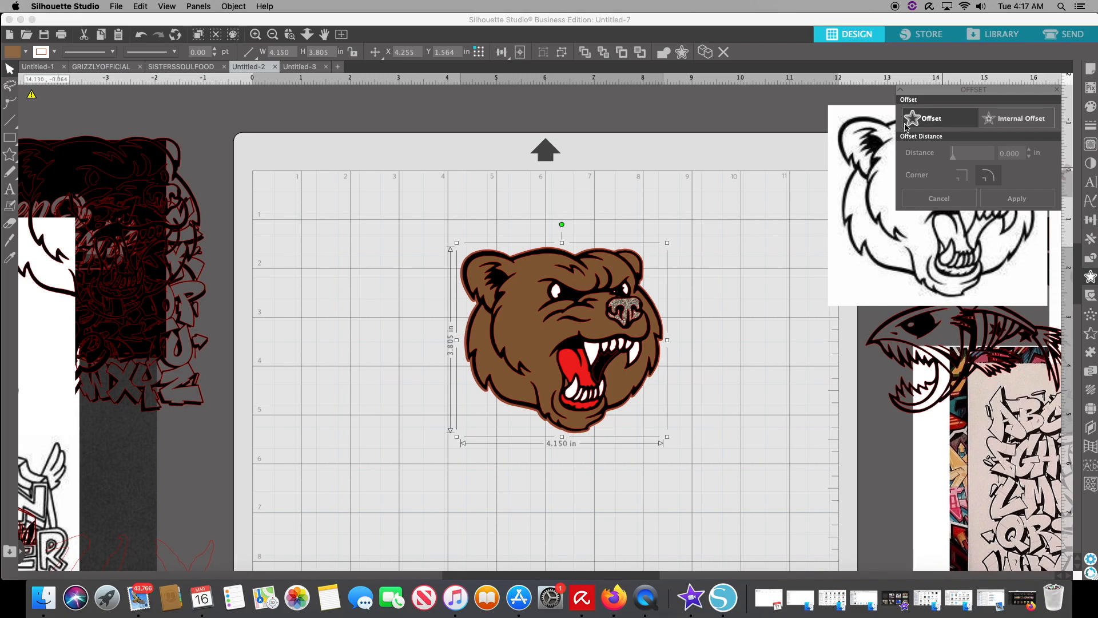
pyautogui.click(905, 125)
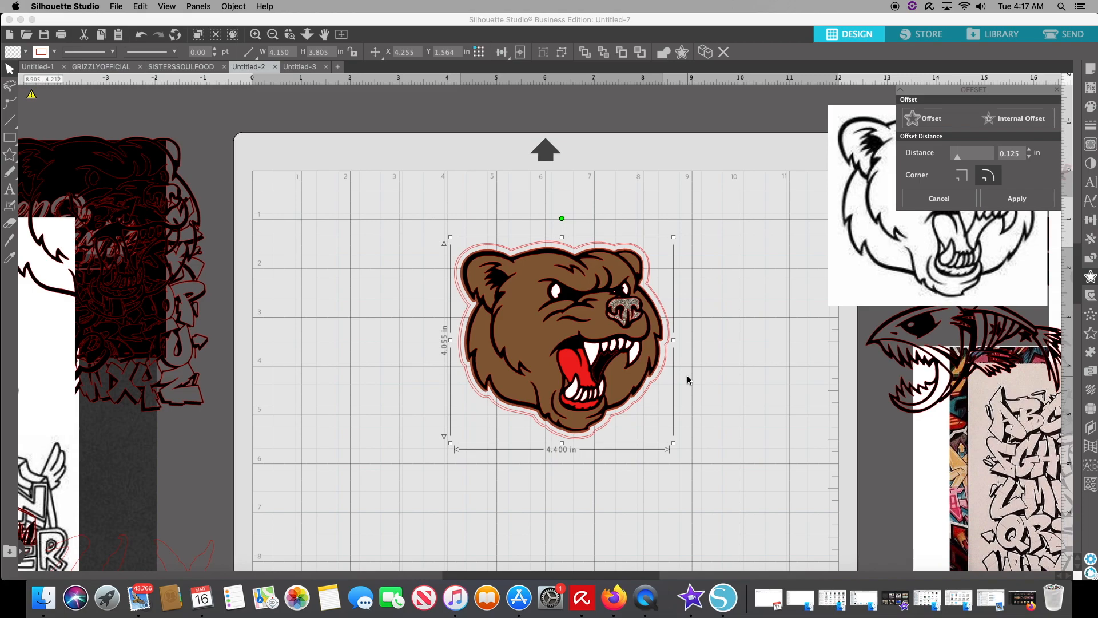
pyautogui.click(692, 339)
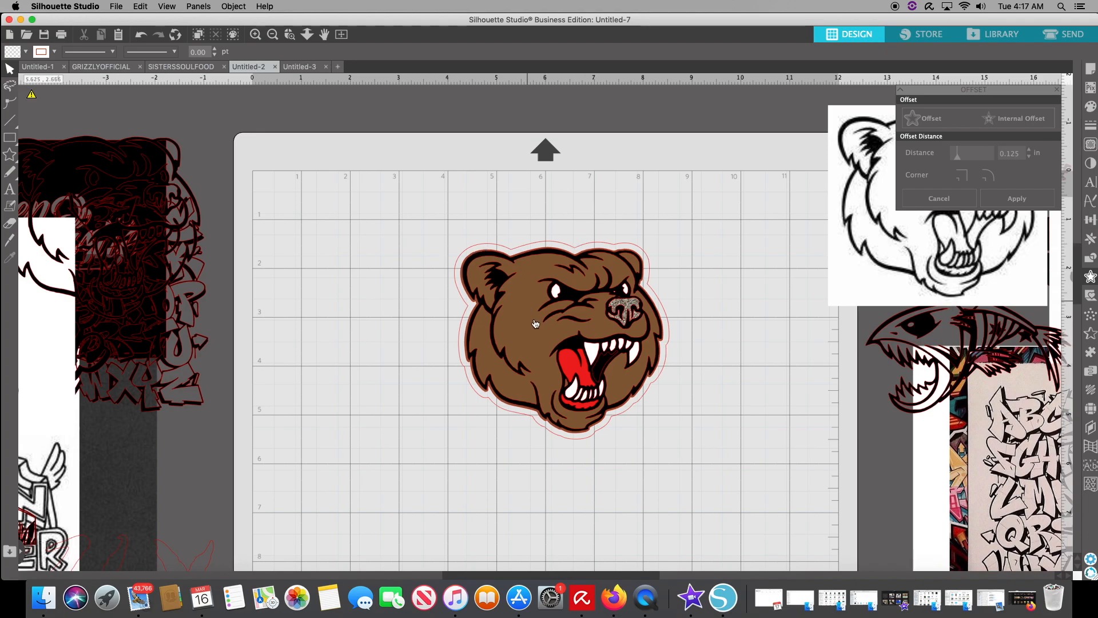
# Step: Move the coloured head away from its offset outline and fill the outline with dark grey
pyautogui.moveTo(537, 318); pyautogui.dragTo(905, 482)
pyautogui.click(596, 395)
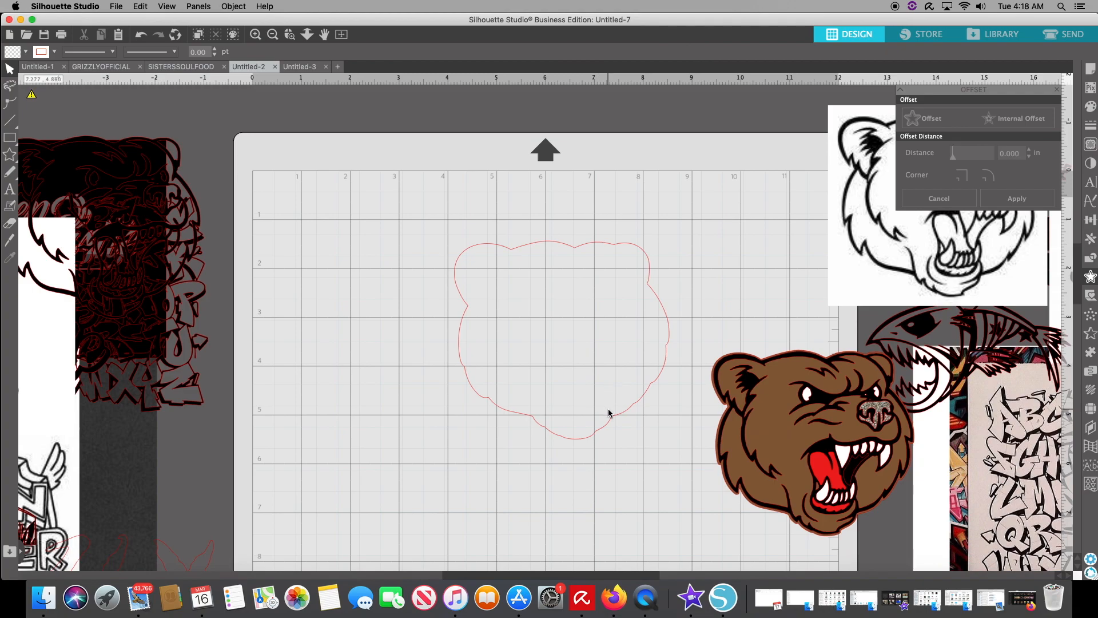
pyautogui.click(610, 412)
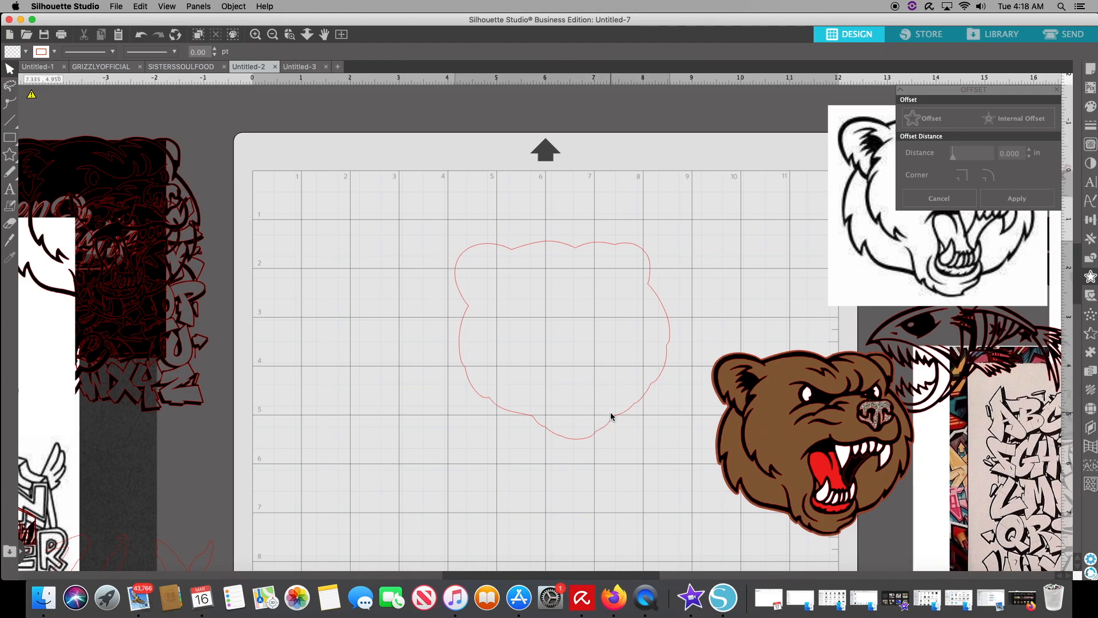
pyautogui.click(1091, 109)
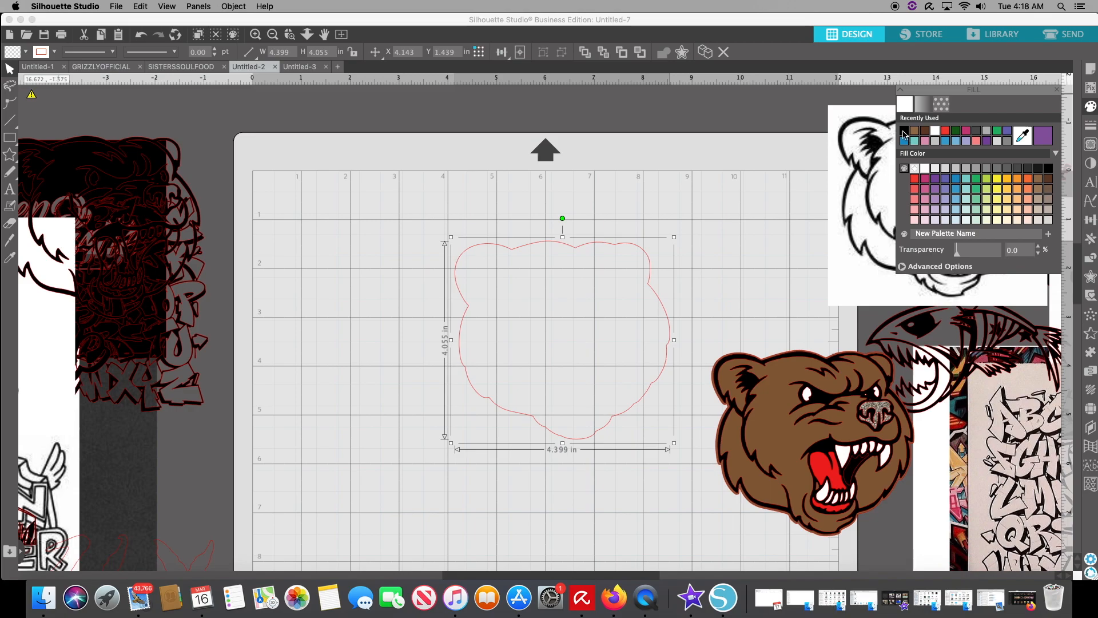
pyautogui.click(1008, 167)
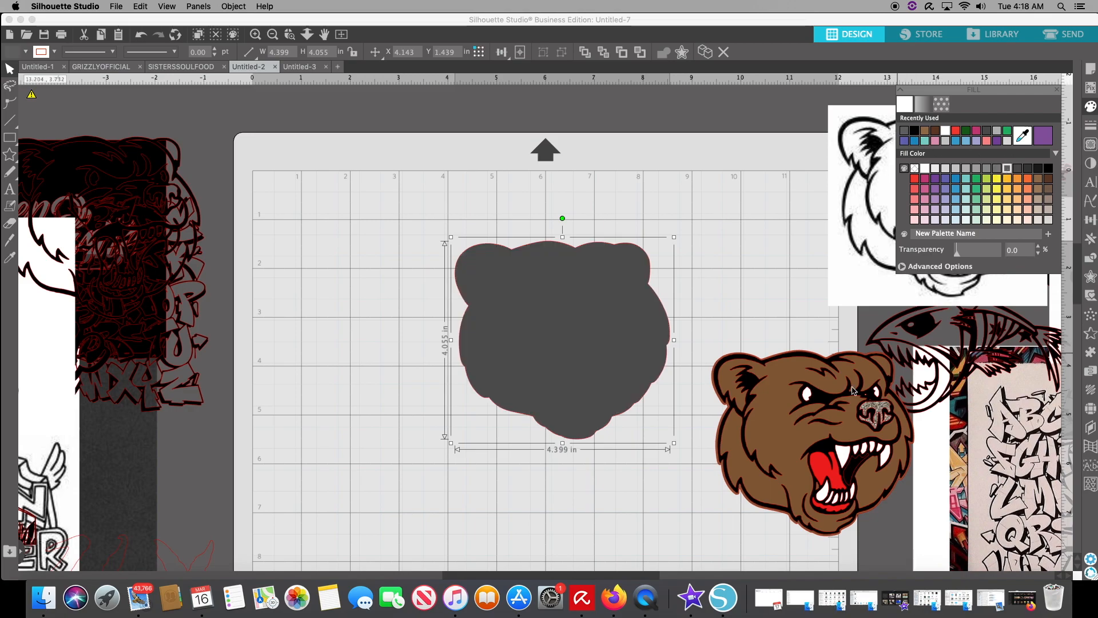
# Step: Place the coloured head back on the offset shape and recolour that shape red
pyautogui.moveTo(837, 429); pyautogui.dragTo(583, 325)
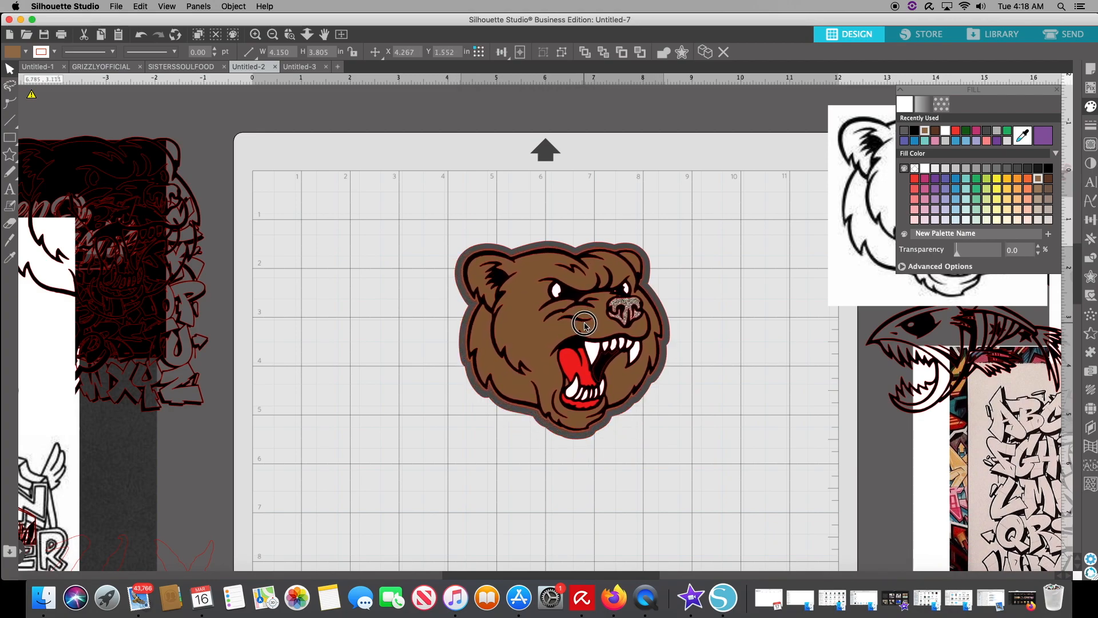
pyautogui.click(679, 354)
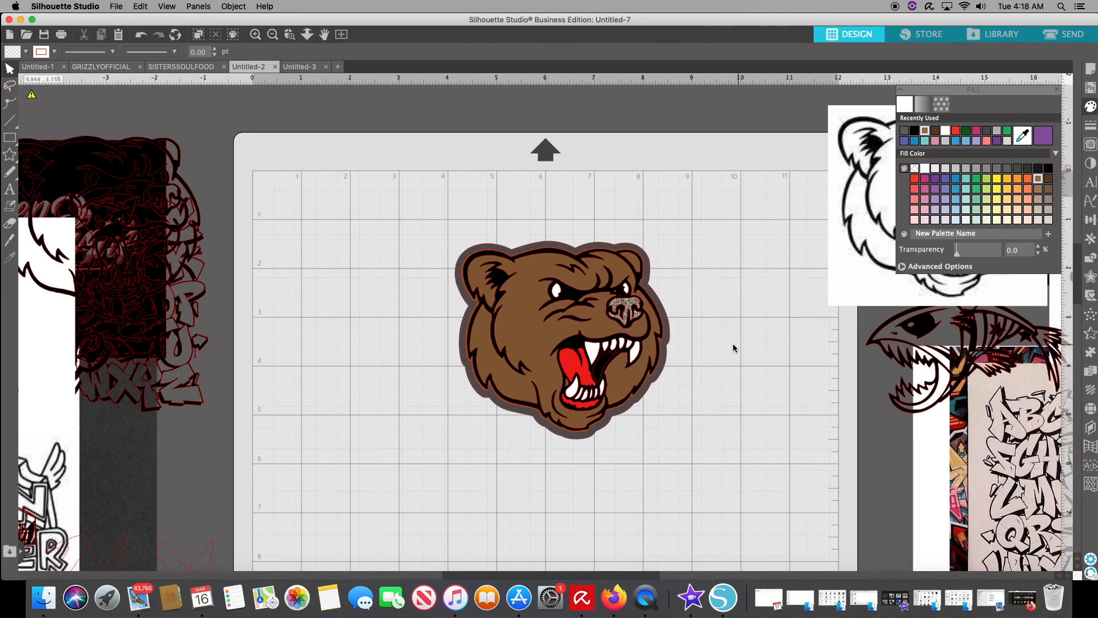
pyautogui.click(665, 317)
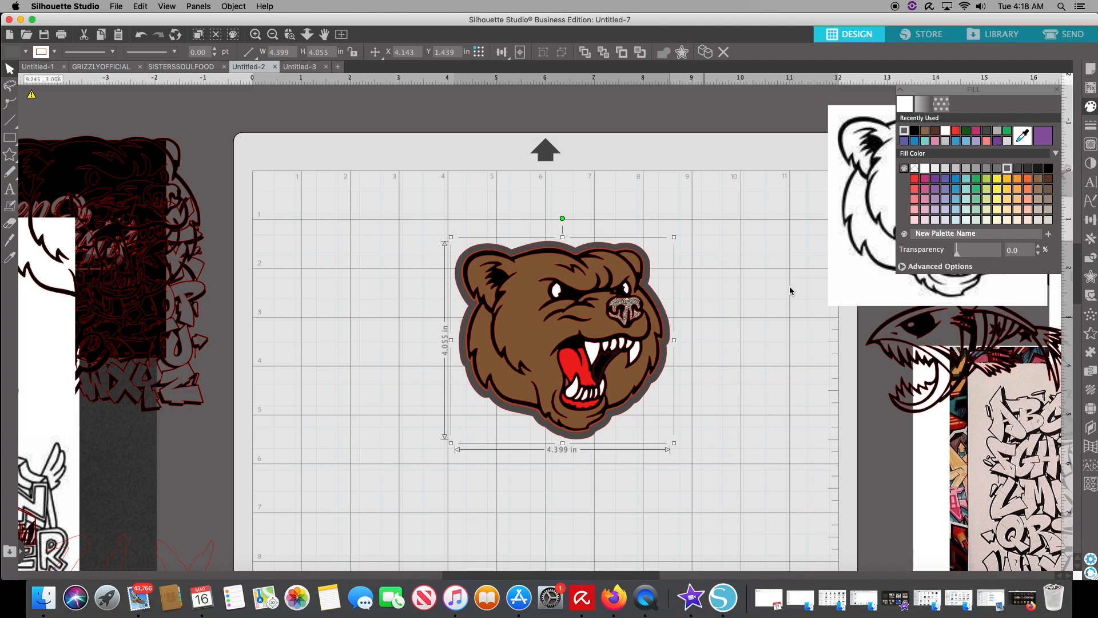
pyautogui.click(915, 178)
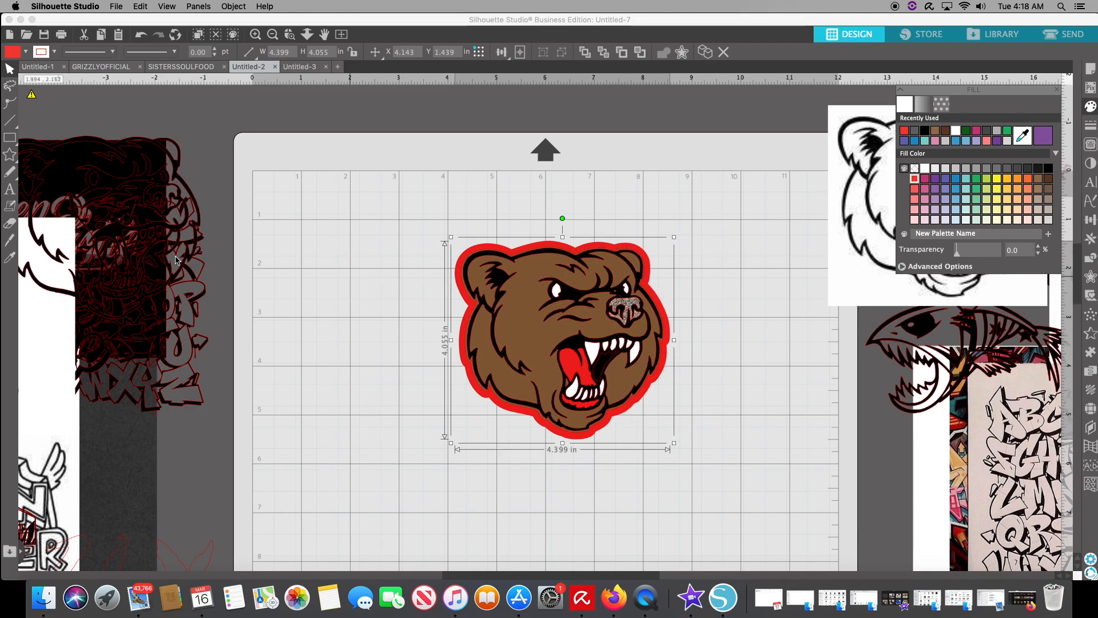
# Step: Bring the black traced bear back onto the page, below and to the left of the coloured head
pyautogui.click(274, 182)
pyautogui.moveTo(274, 182); pyautogui.dragTo(450, 424)
pyautogui.click(514, 457)
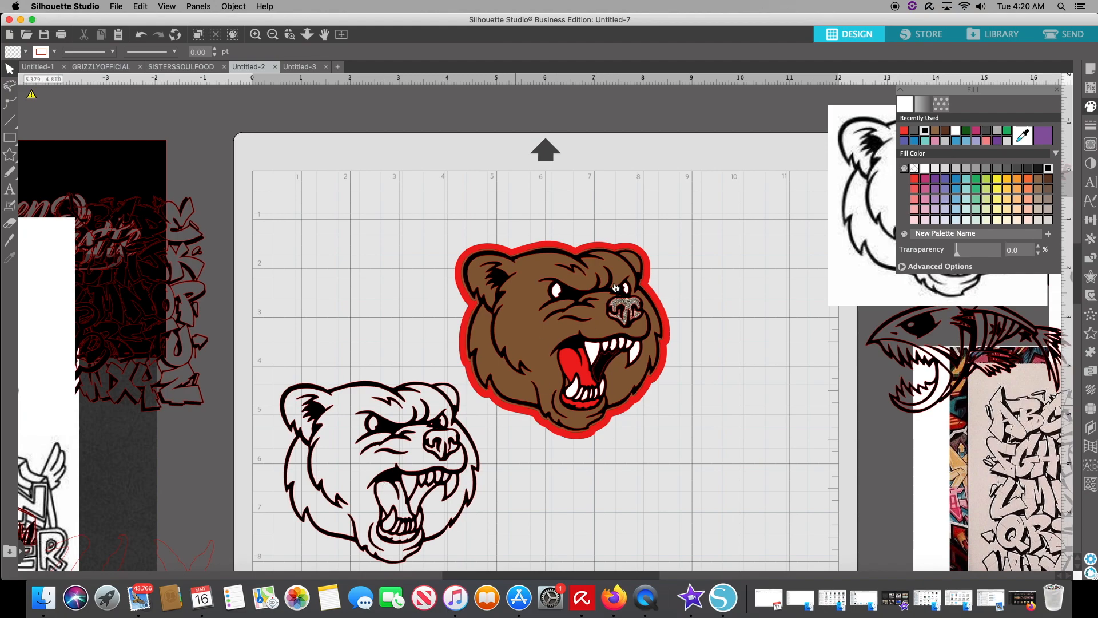
# Step: View the grizzly design in the GRIZZLYOFFICIAL document and return to the Untitled-2 document
pyautogui.click(101, 67)
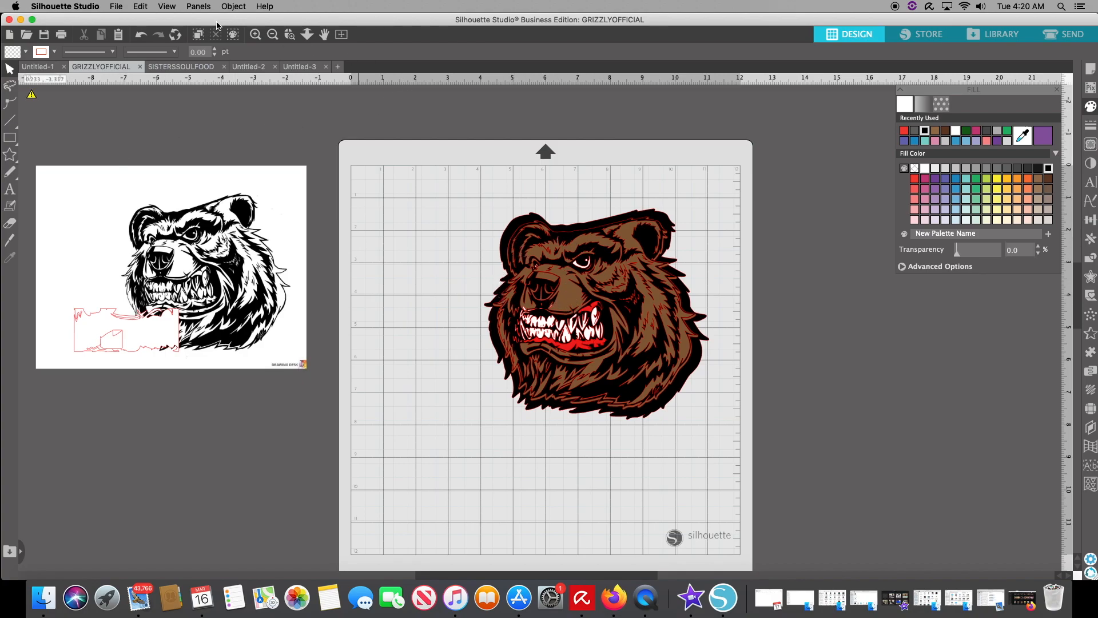
pyautogui.click(250, 67)
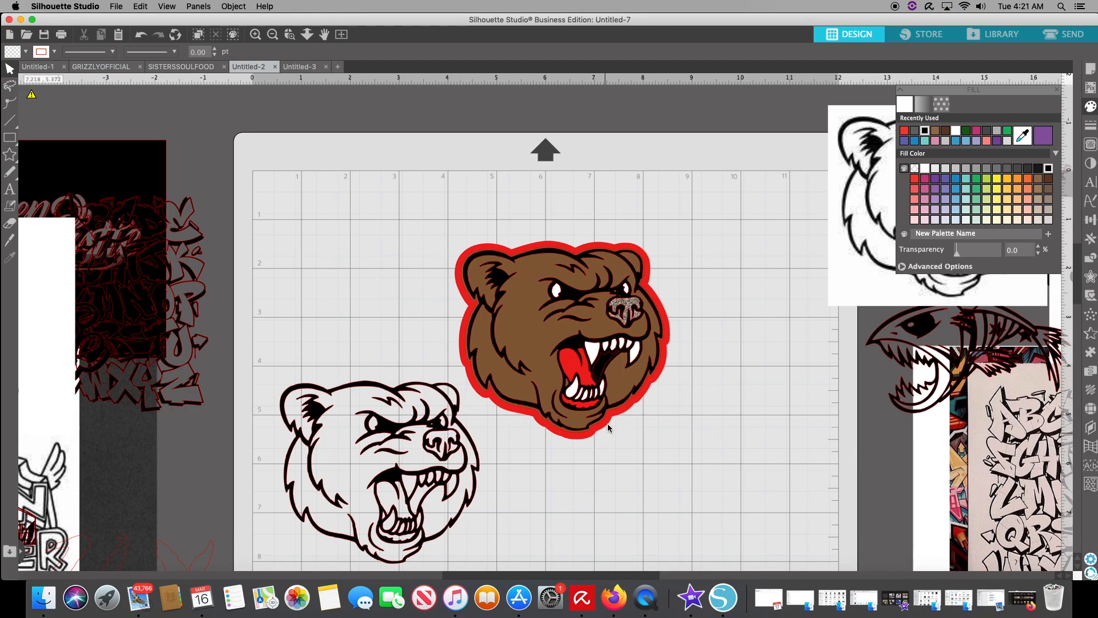
# Step: Move the GRITTIN lettering up to the right of the black traced bear, below the coloured head
pyautogui.scroll(-1, 629, 483)
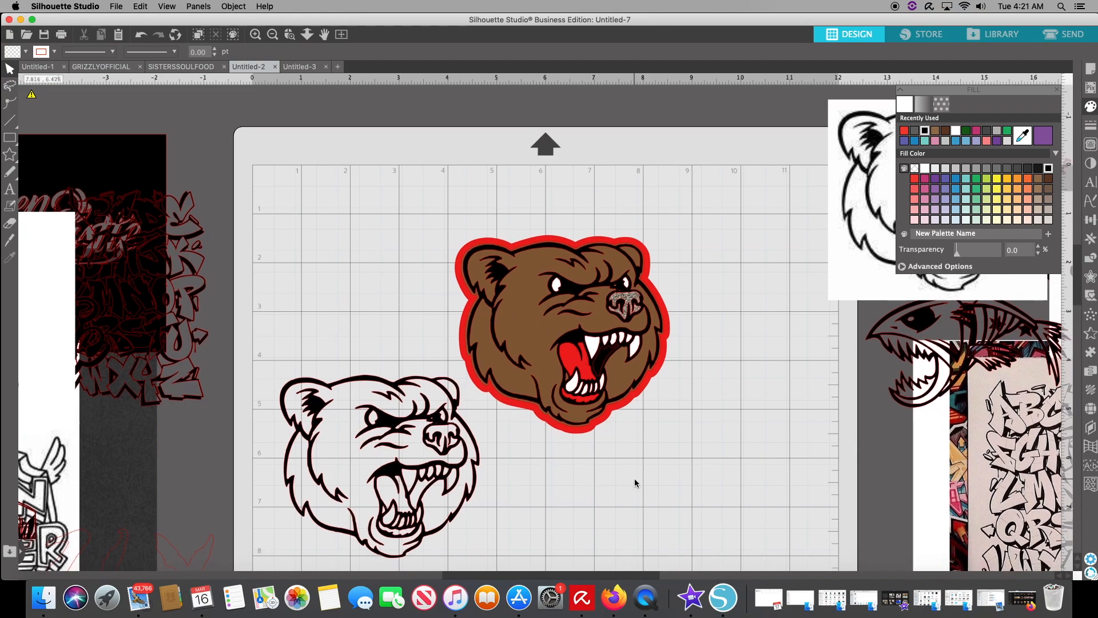
pyautogui.scroll(-5, 635, 484)
pyautogui.scroll(-7, 635, 483)
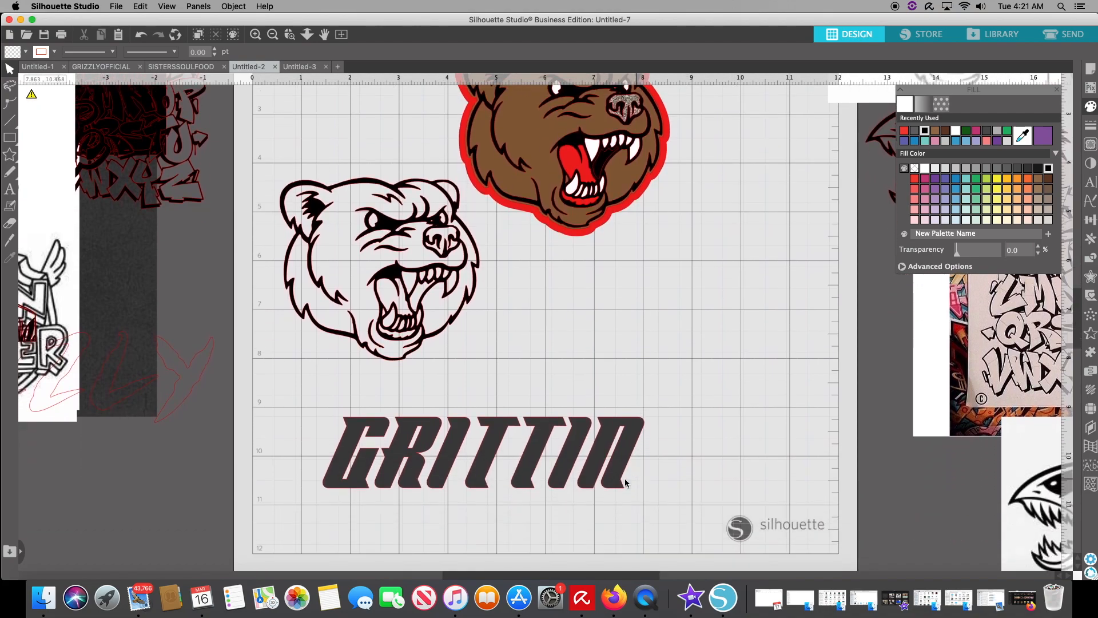
pyautogui.moveTo(534, 454); pyautogui.dragTo(696, 333)
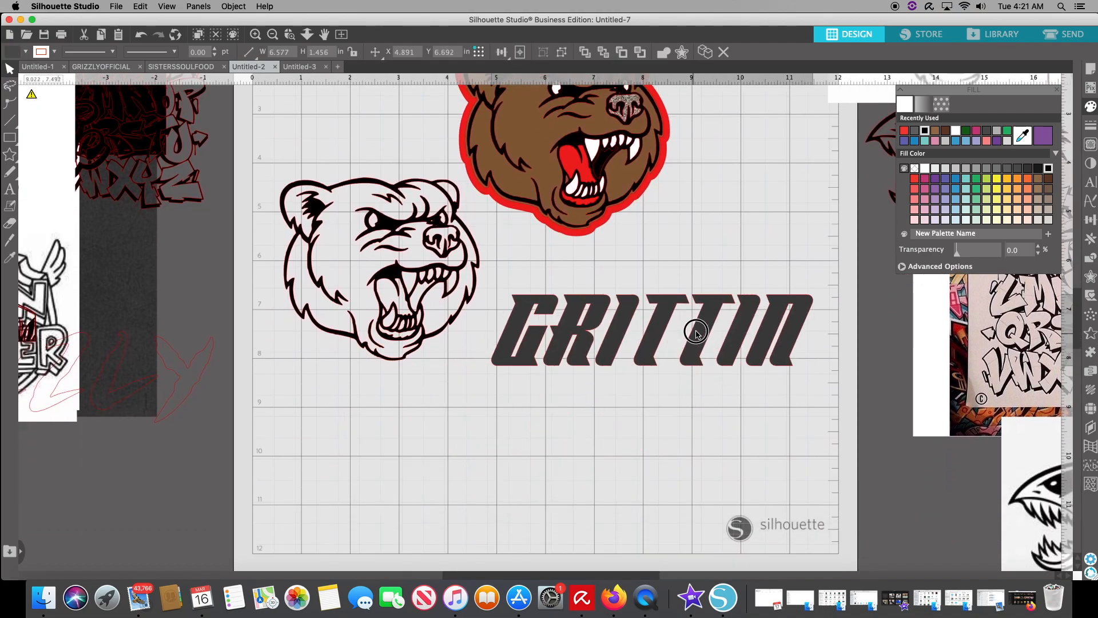
pyautogui.click(674, 448)
pyautogui.scroll(8, 675, 448)
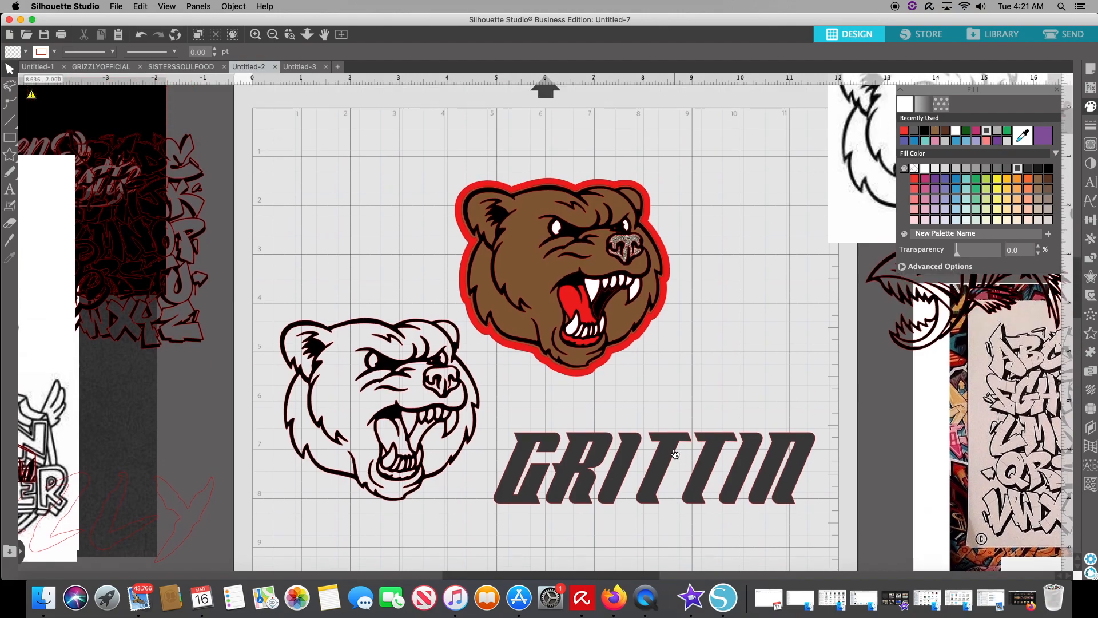
pyautogui.scroll(3, 674, 454)
pyautogui.scroll(-2, 671, 451)
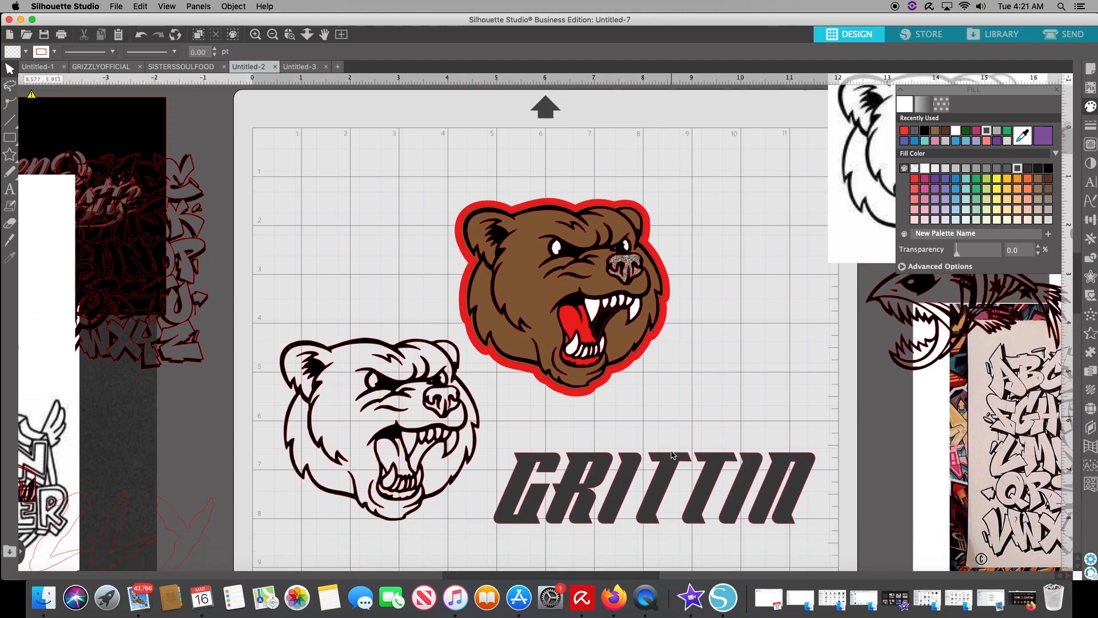
pyautogui.scroll(-1, 744, 386)
pyautogui.scroll(-1, 744, 387)
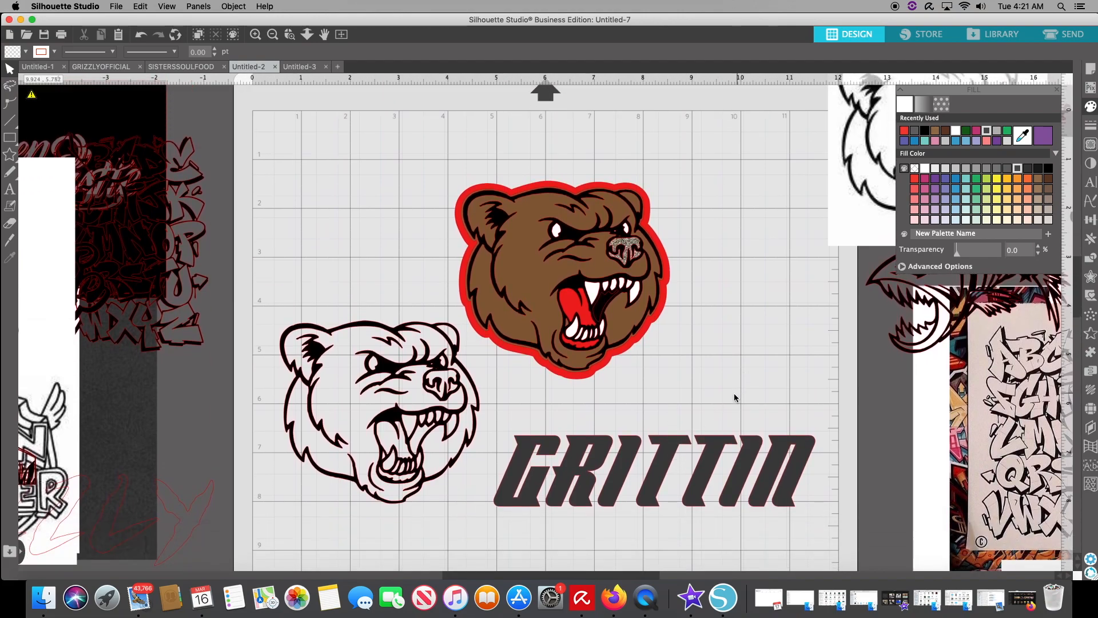